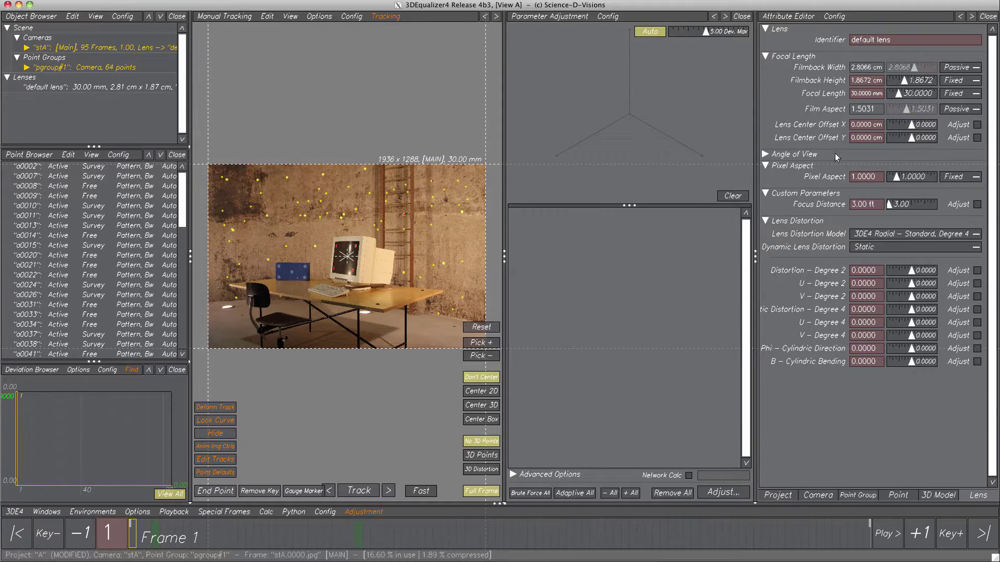
- Set the default lens's focal length to Adjust and enable adjustment of its degree 2 distortion
{"action": "left_click", "coordinate": [975, 93]}
{"action": "left_click", "coordinate": [971, 104]}
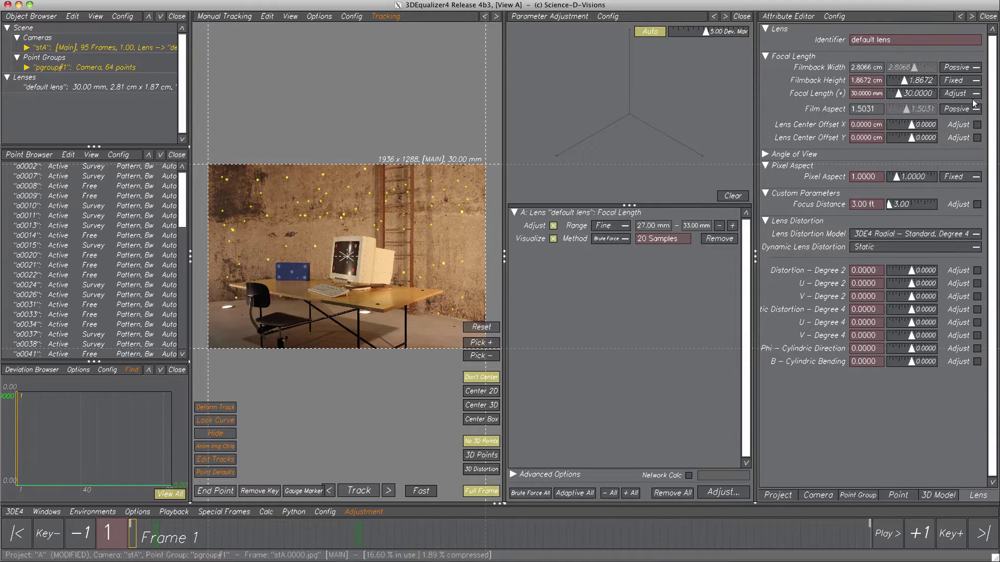
{"action": "left_click", "coordinate": [977, 270]}
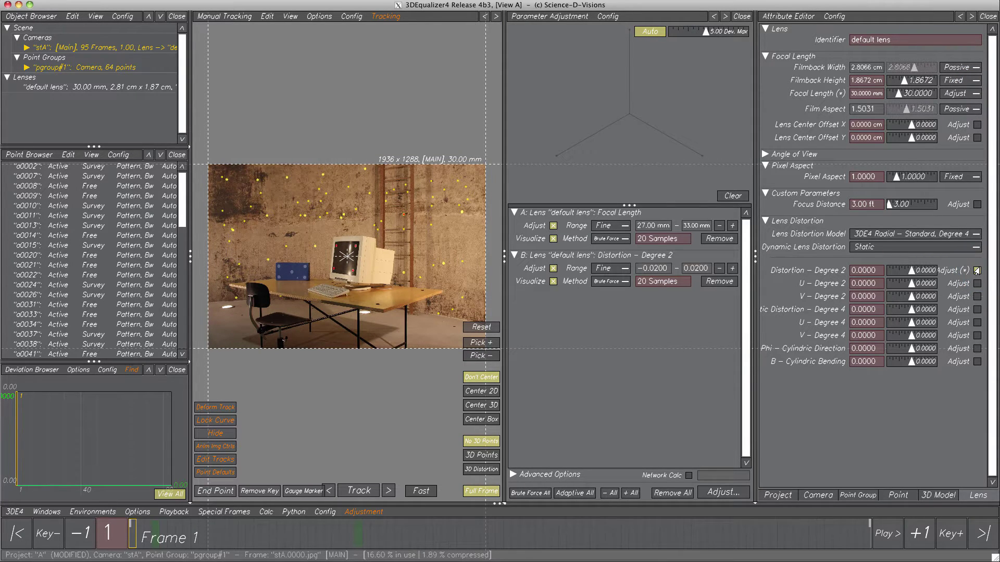
- Run the focal length and distortion adjustment without network calculation, inspect the deviation plot, and decline transferring the parameters
{"action": "left_click", "coordinate": [721, 493]}
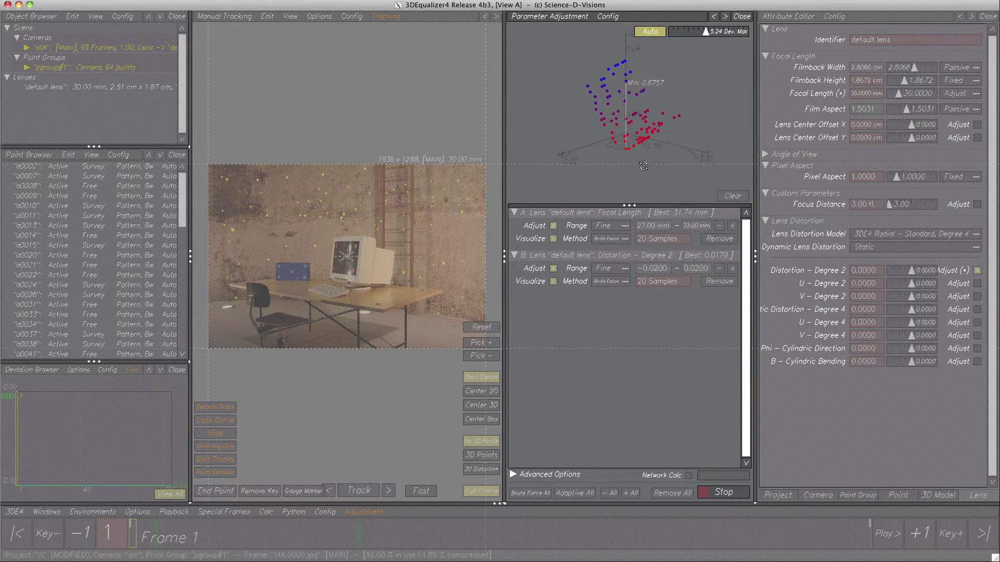
{"action": "mouse_move", "coordinate": [643, 166]}
{"action": "left_mouse_down"}
{"action": "mouse_move", "coordinate": [679, 152]}
{"action": "mouse_move", "coordinate": [657, 156]}
{"action": "left_mouse_up"}
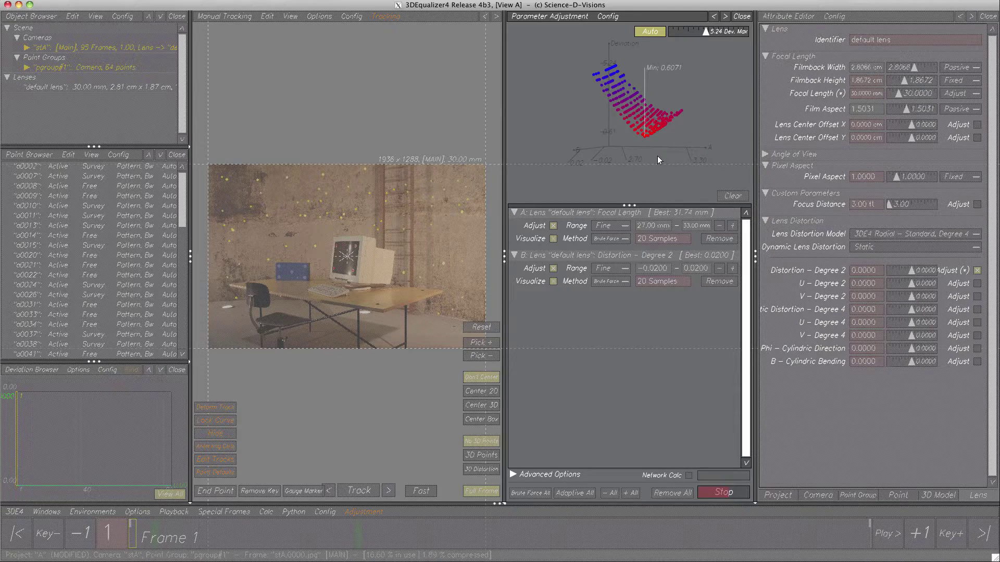
{"action": "left_click", "coordinate": [712, 493]}
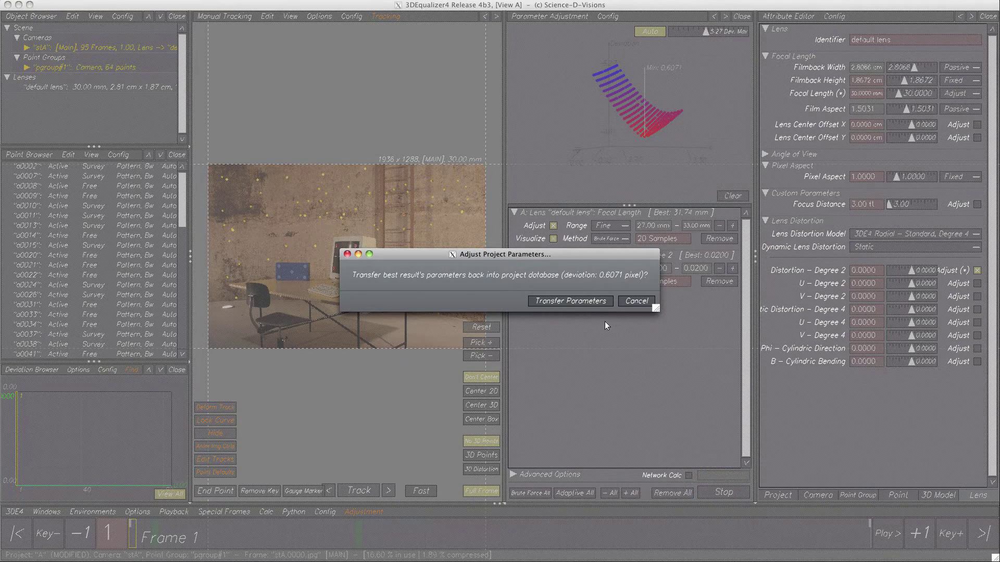
{"action": "left_click", "coordinate": [635, 301]}
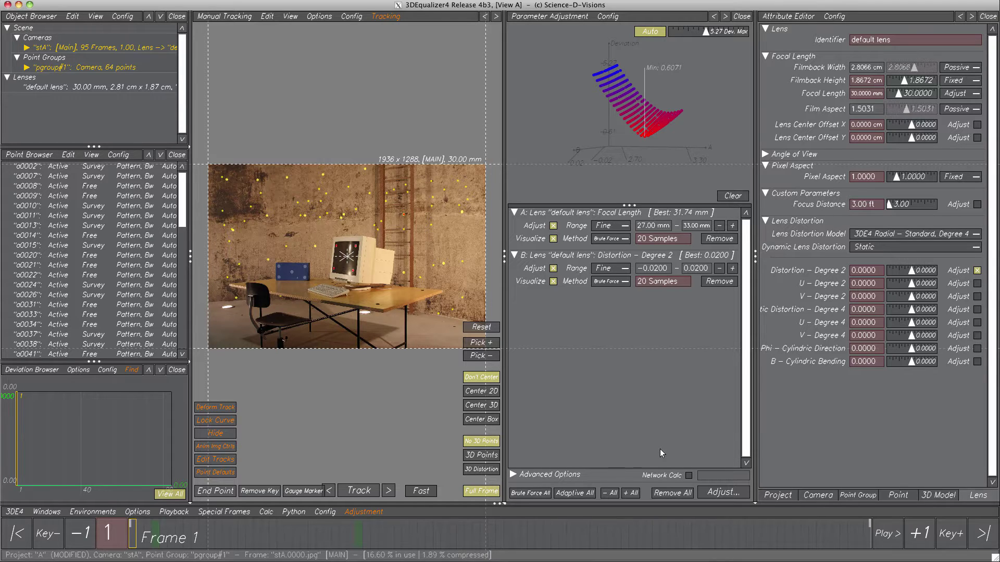
- Enable network calculation, clear the plot, rerun the lens parameter adjustment and transfer the best parameters into the project
{"action": "left_click", "coordinate": [688, 475]}
{"action": "left_click", "coordinate": [732, 196]}
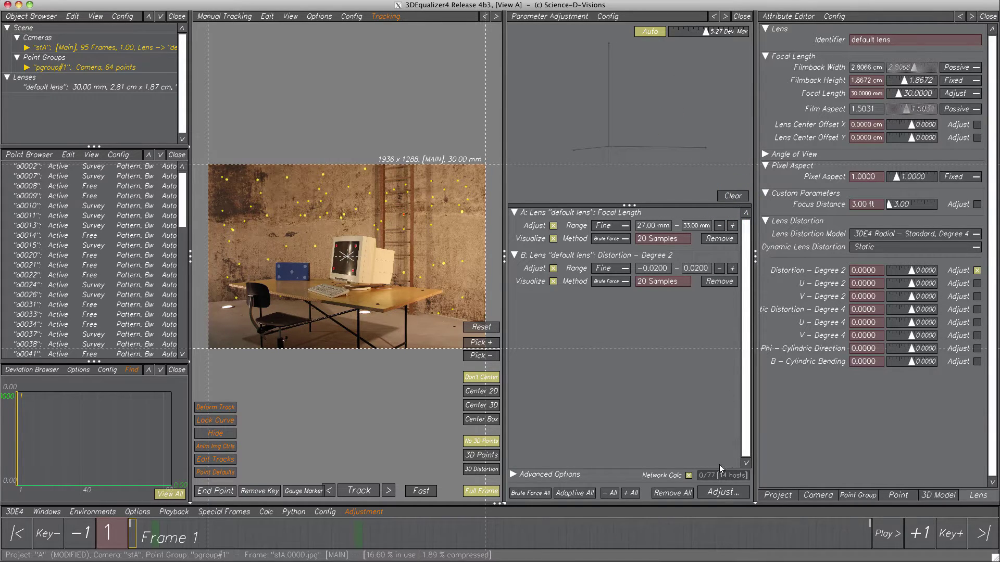
{"action": "left_click", "coordinate": [715, 492]}
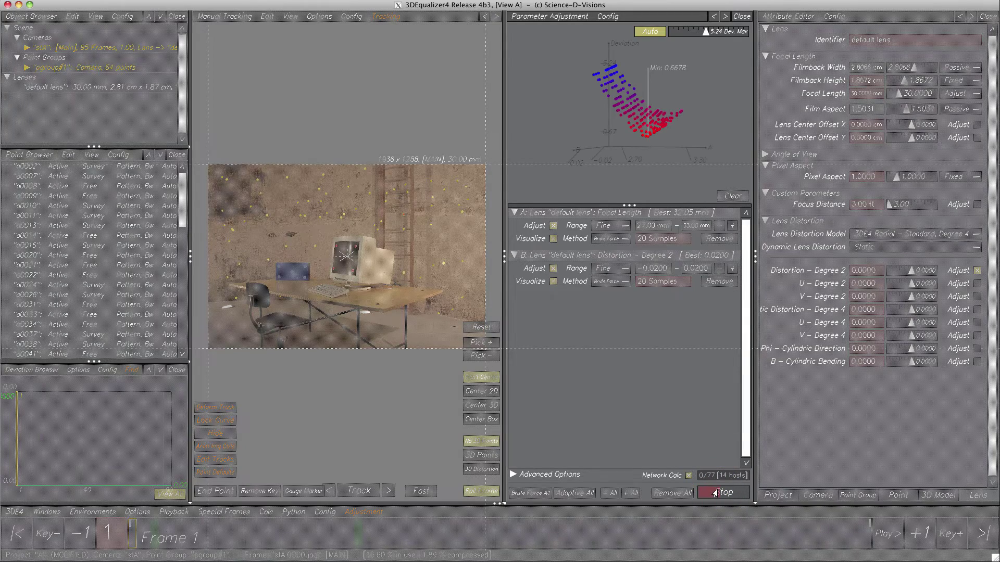
{"action": "left_click", "coordinate": [715, 492]}
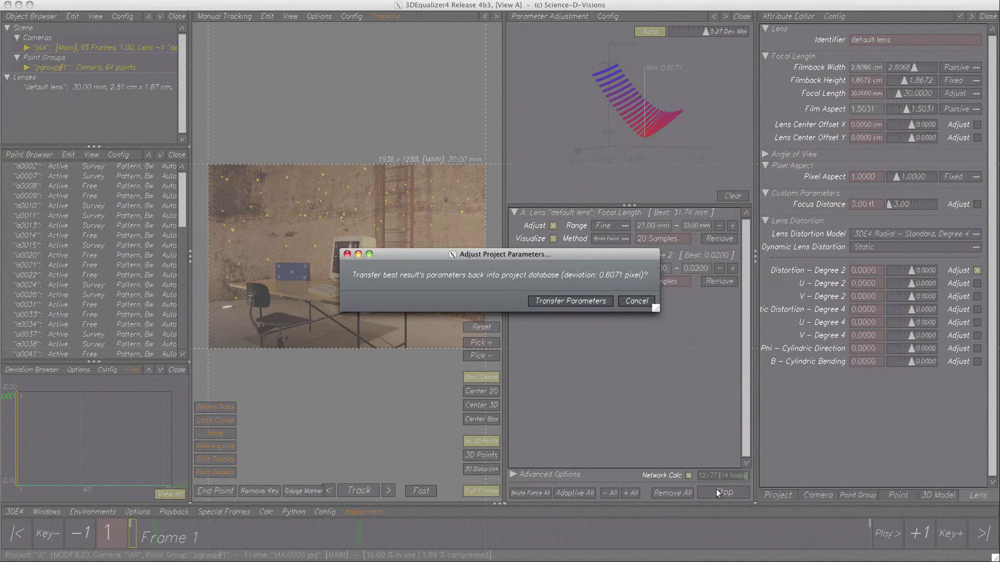
{"action": "left_click", "coordinate": [591, 305]}
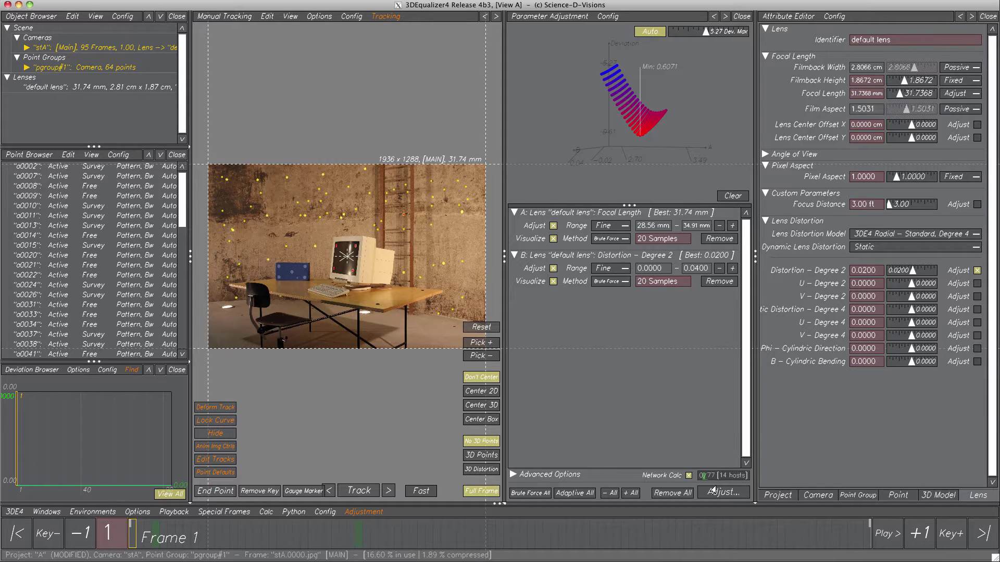
- Set the network calculation mode in the preferences to Off – Don't Join Calculation Network
{"action": "left_click", "coordinate": [138, 511]}
{"action": "left_click", "coordinate": [138, 456]}
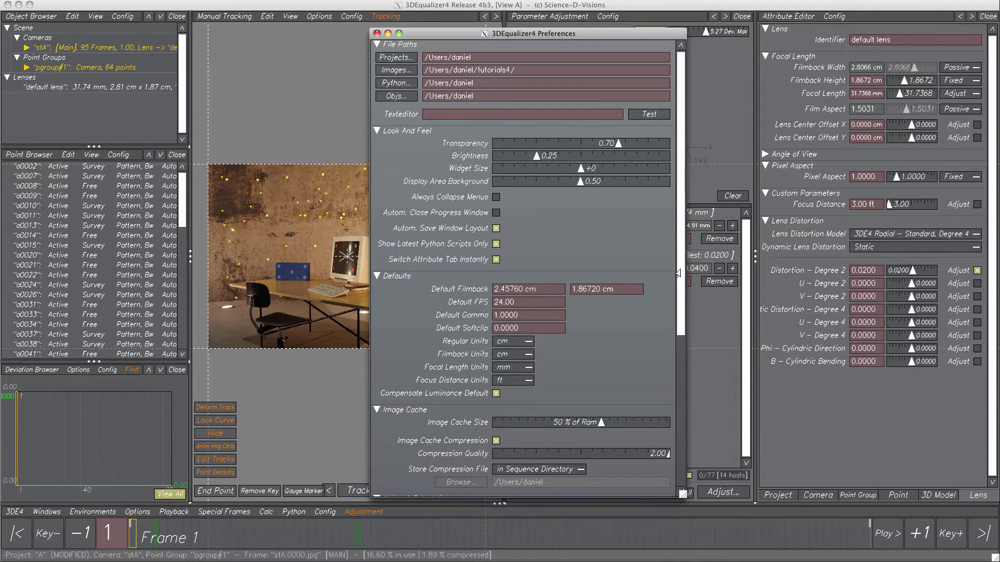
{"action": "left_click_drag", "start_coordinate": [680, 270], "coordinate": [666, 465]}
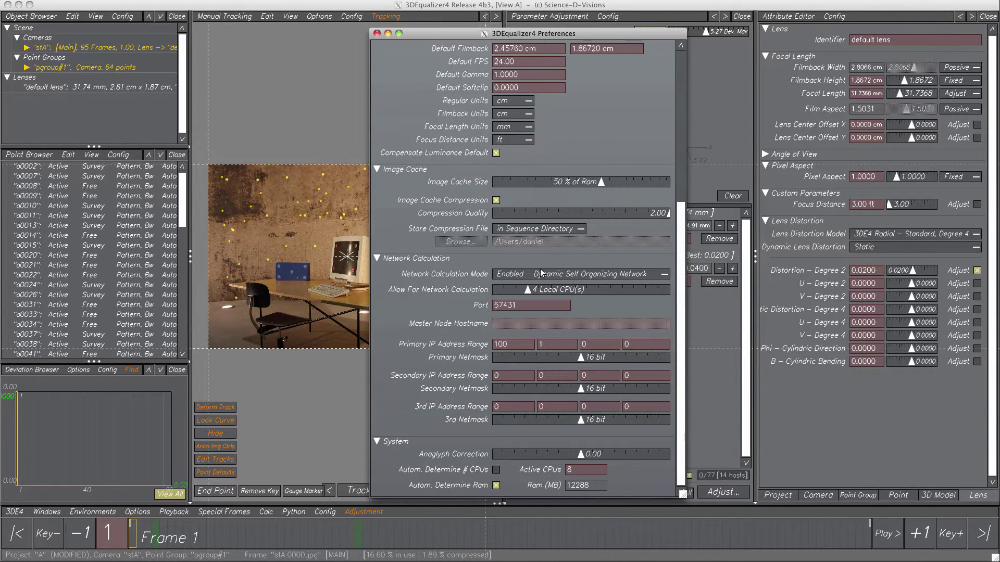
{"action": "left_click", "coordinate": [661, 275]}
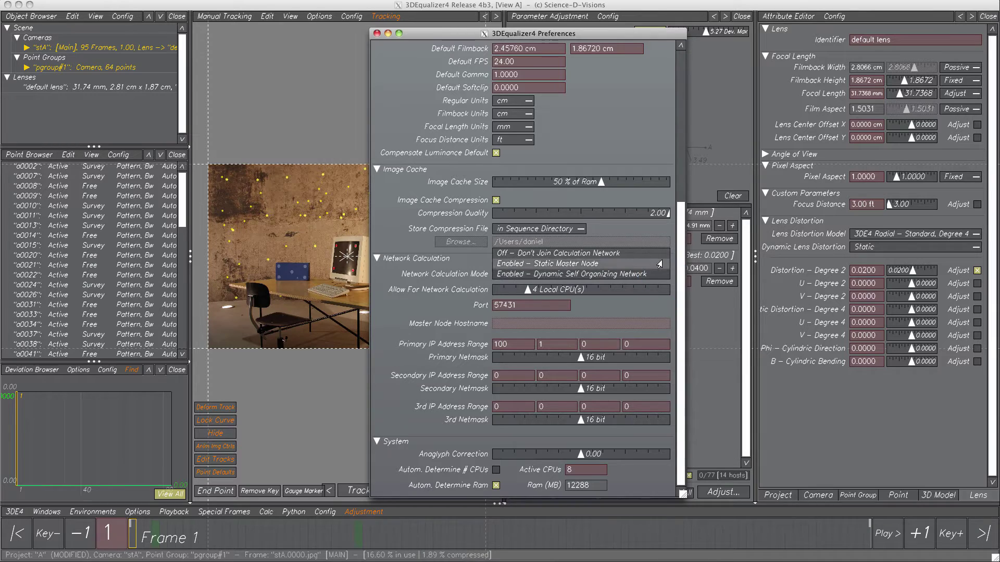
{"action": "left_click", "coordinate": [659, 256]}
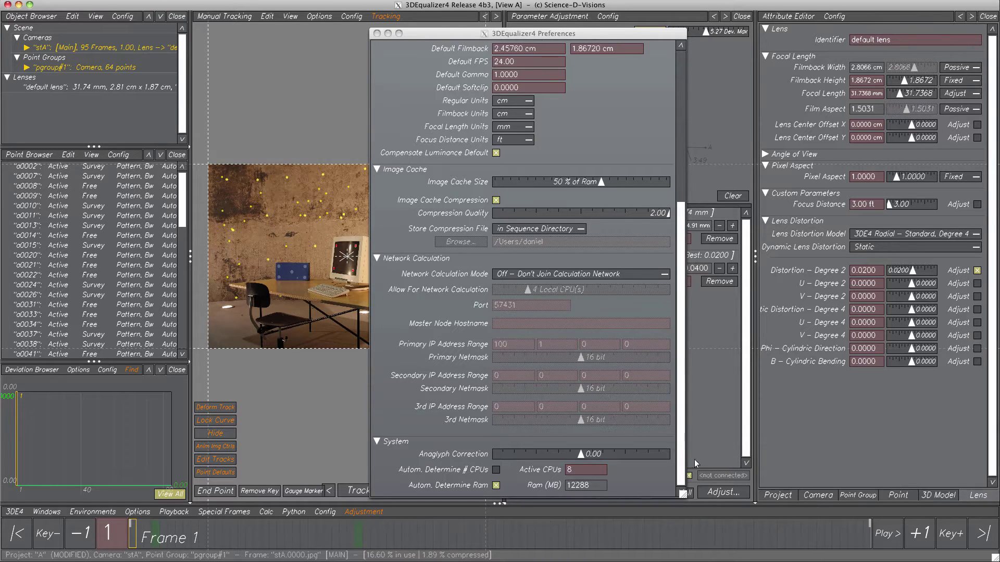
- Set the network calculation mode to Enabled – Dynamic Self Organizing Network, allow 8 local CPUs, and close the preferences
{"action": "left_click", "coordinate": [610, 280]}
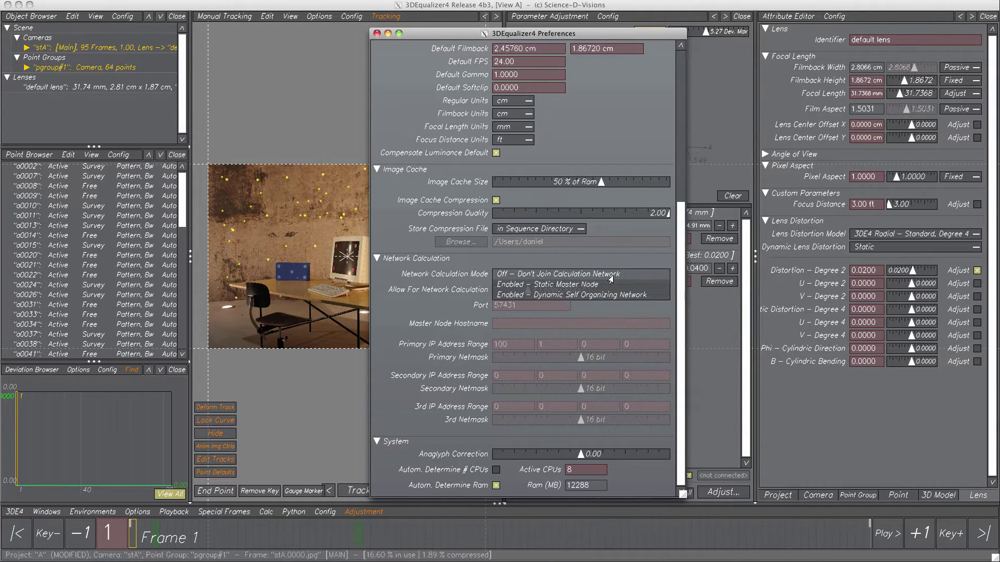
{"action": "left_click", "coordinate": [651, 295]}
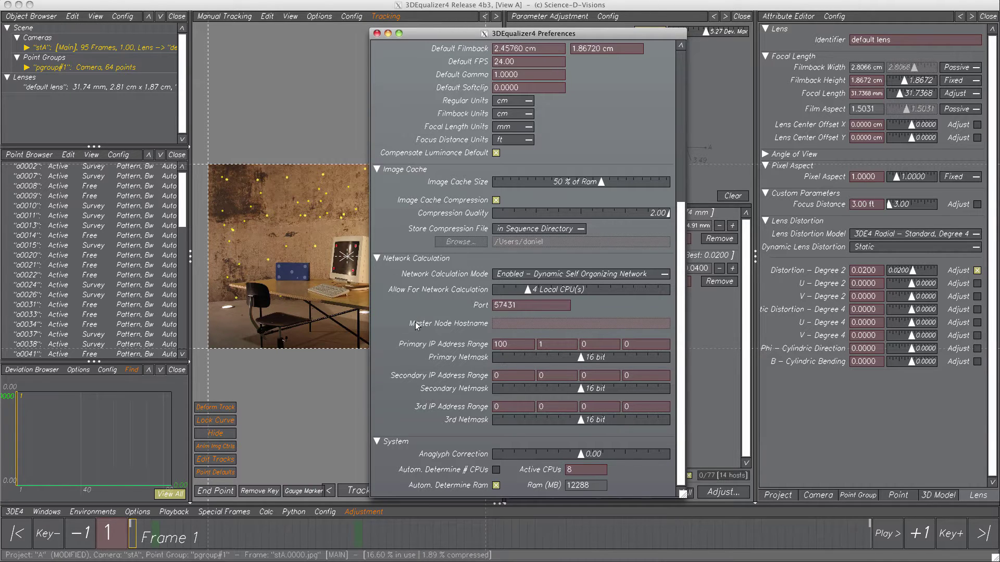
{"action": "left_click_drag", "start_coordinate": [524, 290], "coordinate": [576, 297]}
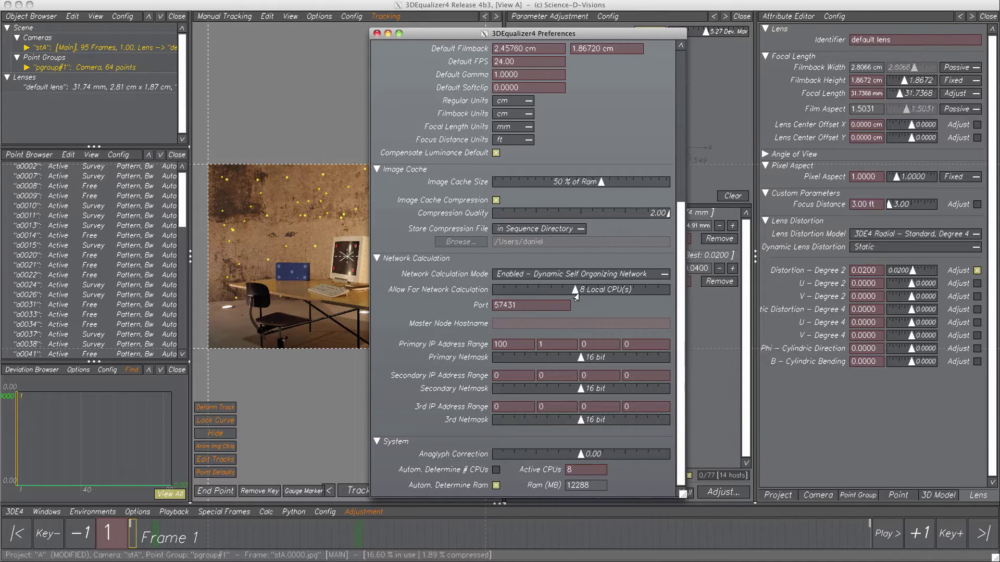
{"action": "left_click", "coordinate": [377, 35]}
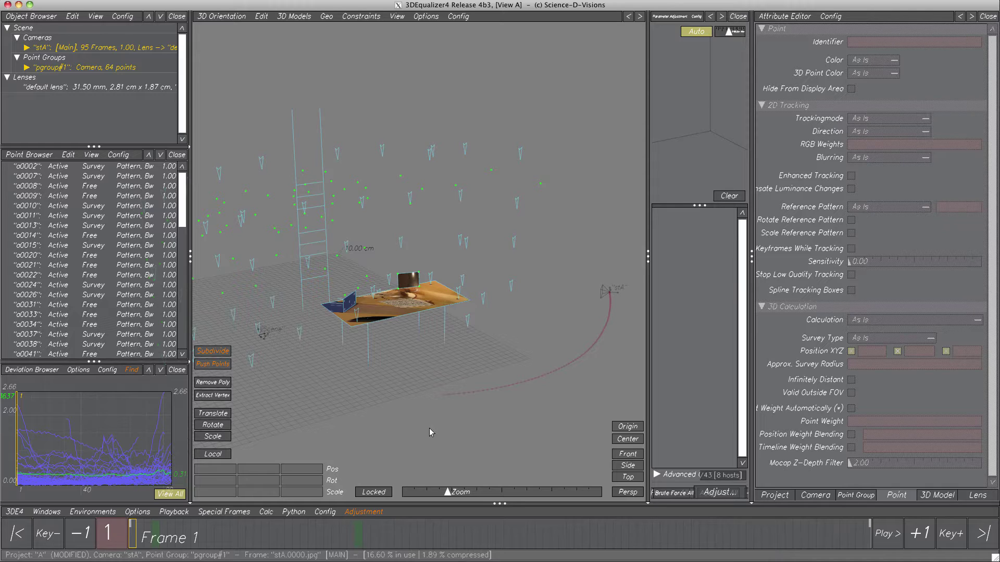
{"action": "left_click", "coordinate": [376, 514]}
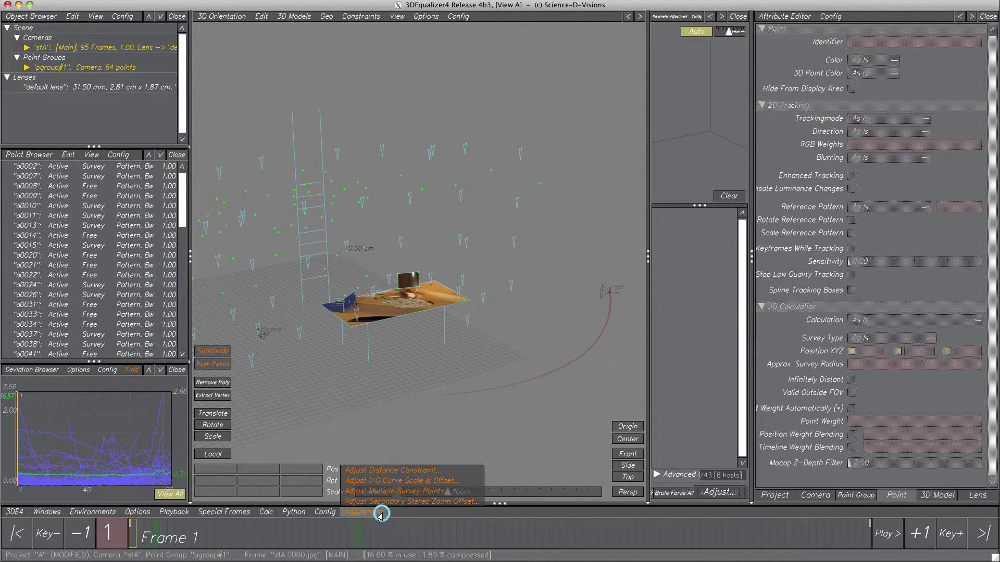
{"action": "left_click", "coordinate": [464, 474]}
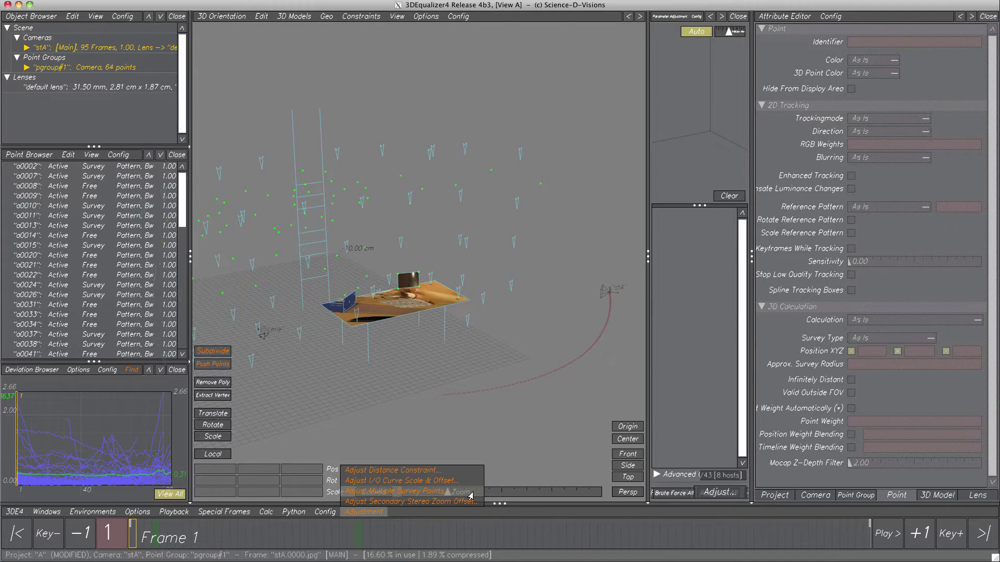
{"action": "left_click", "coordinate": [434, 534]}
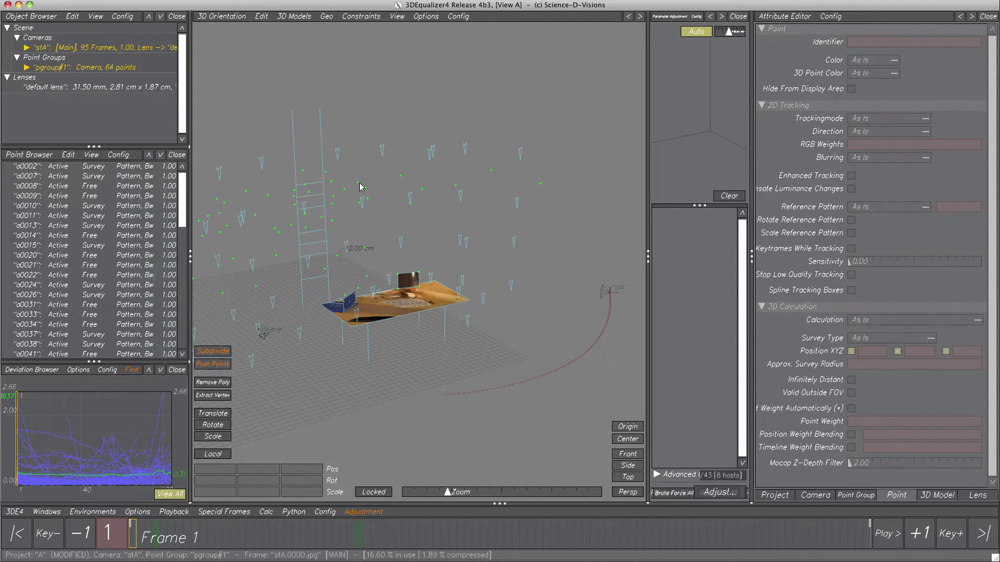
- Unlock editing in the 3D view and translate the monitor's four selected corner points away from the monitor, past the desk's edge
{"action": "right_click_drag", "start_coordinate": [424, 297], "coordinate": [445, 359]}
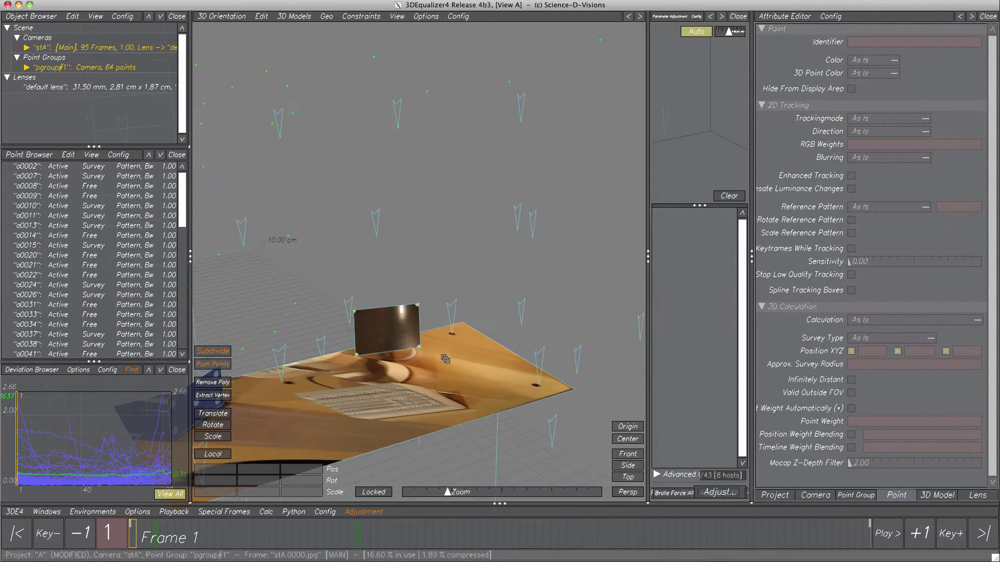
{"action": "left_click", "coordinate": [421, 17]}
{"action": "left_click", "coordinate": [423, 37]}
{"action": "left_click", "coordinate": [374, 492]}
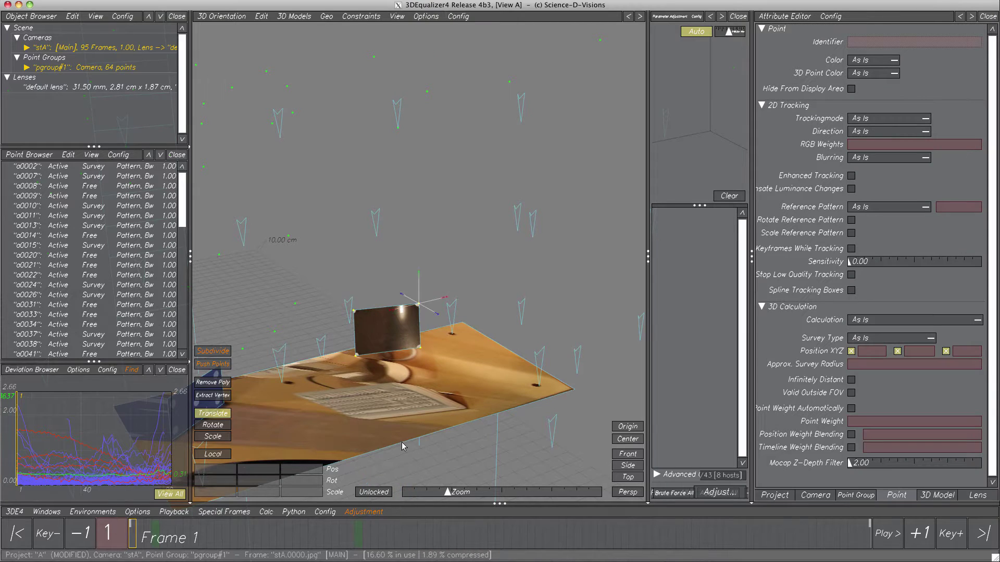
{"action": "left_click_drag", "start_coordinate": [439, 321], "coordinate": [584, 272]}
{"action": "right_click_drag", "start_coordinate": [573, 271], "coordinate": [468, 229]}
{"action": "left_click_drag", "start_coordinate": [469, 230], "coordinate": [573, 244]}
- Rotate the four displaced monitor points out of their original orientation and leave the Rotate tool
{"action": "left_click", "coordinate": [213, 425]}
{"action": "left_click", "coordinate": [402, 250]}
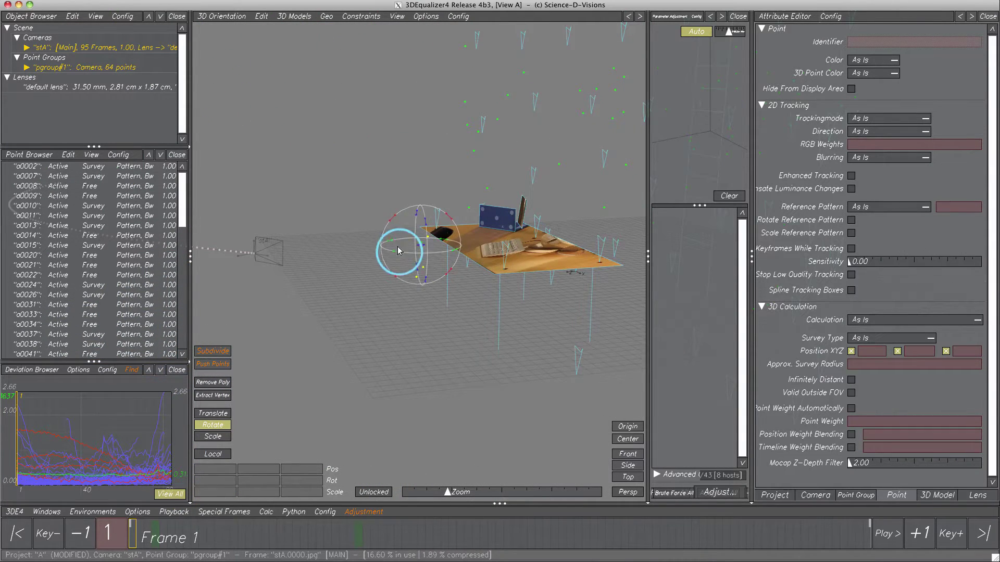
{"action": "left_click", "coordinate": [426, 220]}
{"action": "left_click", "coordinate": [213, 425]}
{"action": "left_click_drag", "start_coordinate": [297, 334], "coordinate": [410, 237]}
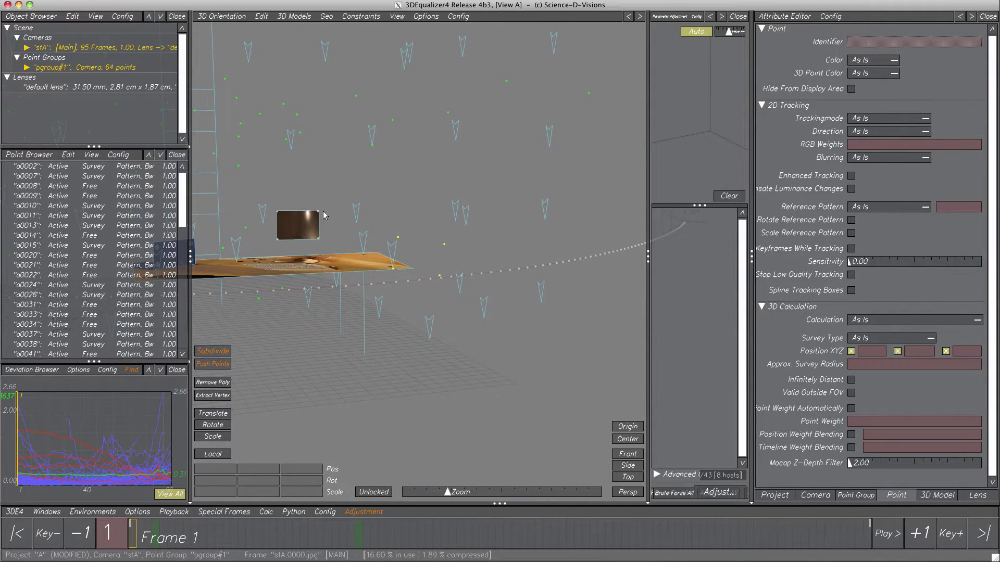
{"action": "middle_click_drag", "start_coordinate": [299, 227], "coordinate": [339, 258]}
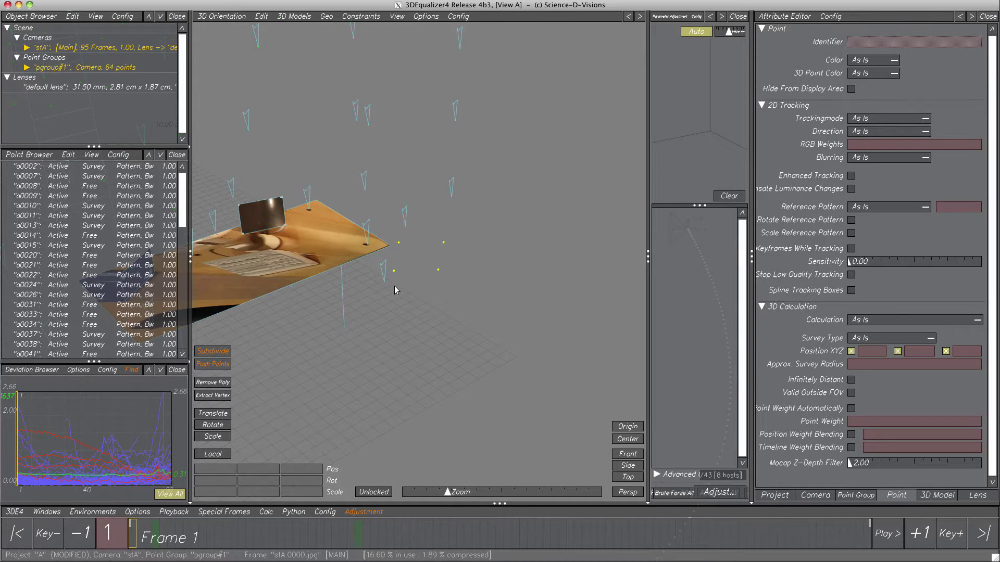
- Start Adjust Multiple Survey Points for the four selected points and disable rotation adjustment around the X, Y and Z axes
{"action": "left_click", "coordinate": [365, 512]}
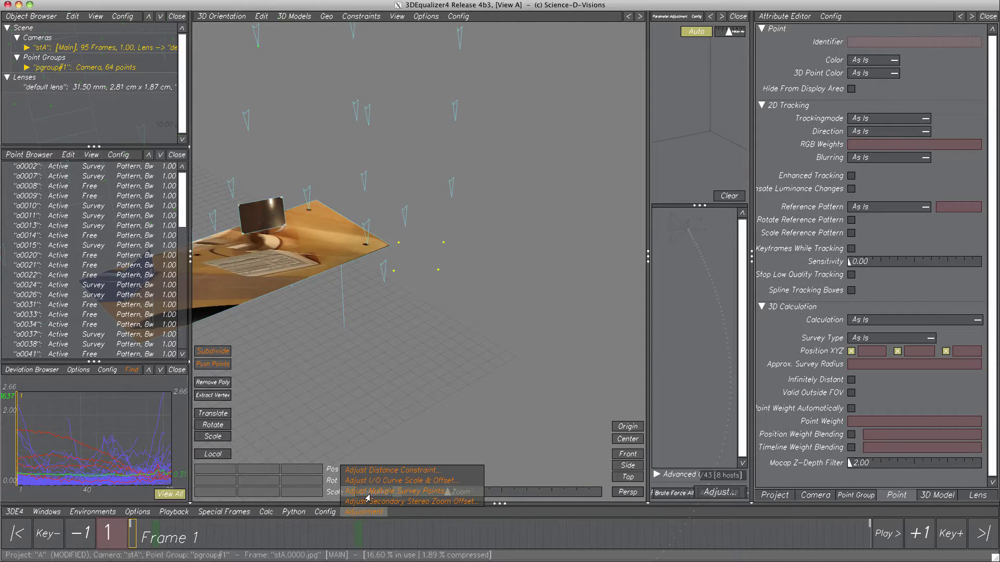
{"action": "left_click", "coordinate": [367, 491]}
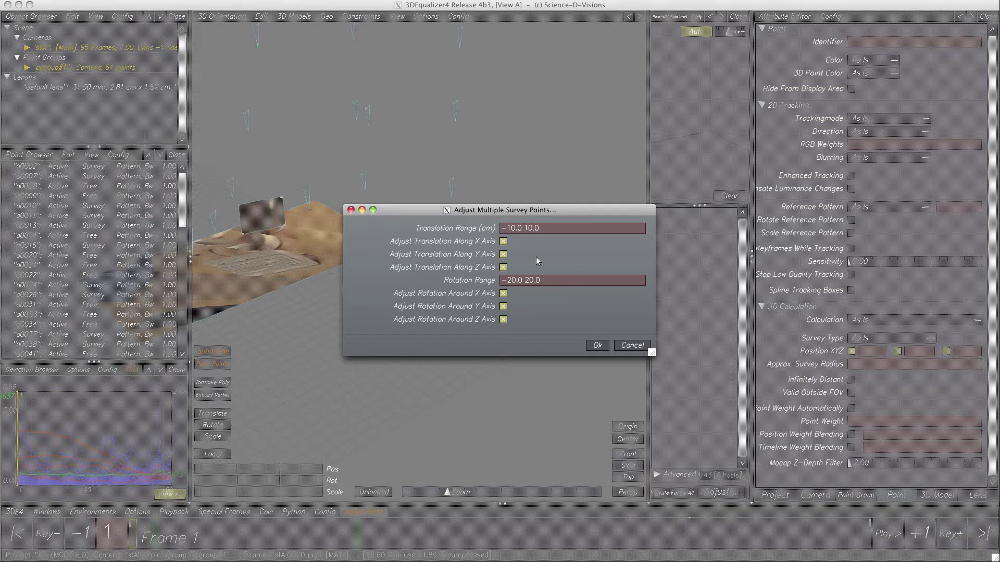
{"action": "left_click", "coordinate": [503, 319]}
{"action": "left_click", "coordinate": [503, 306]}
{"action": "left_click", "coordinate": [503, 293]}
- Set the survey points' translation range to -50 to 50 cm and confirm the adjustment setup
{"action": "left_click", "coordinate": [512, 229]}
{"action": "key", "text": "BackSpace"}
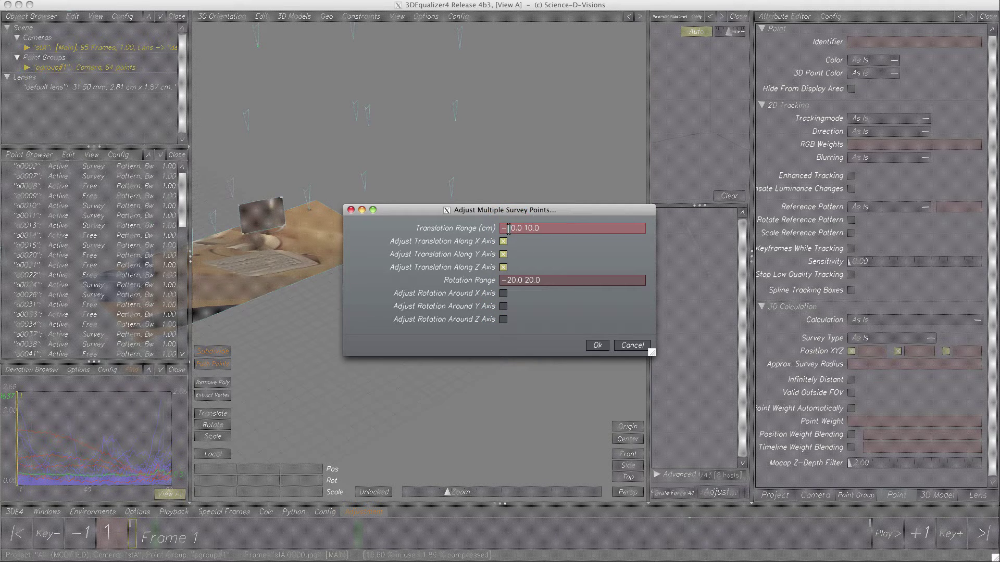
{"action": "type", "text": "5"}
{"action": "left_click", "coordinate": [527, 230]}
{"action": "left_click", "coordinate": [591, 349]}
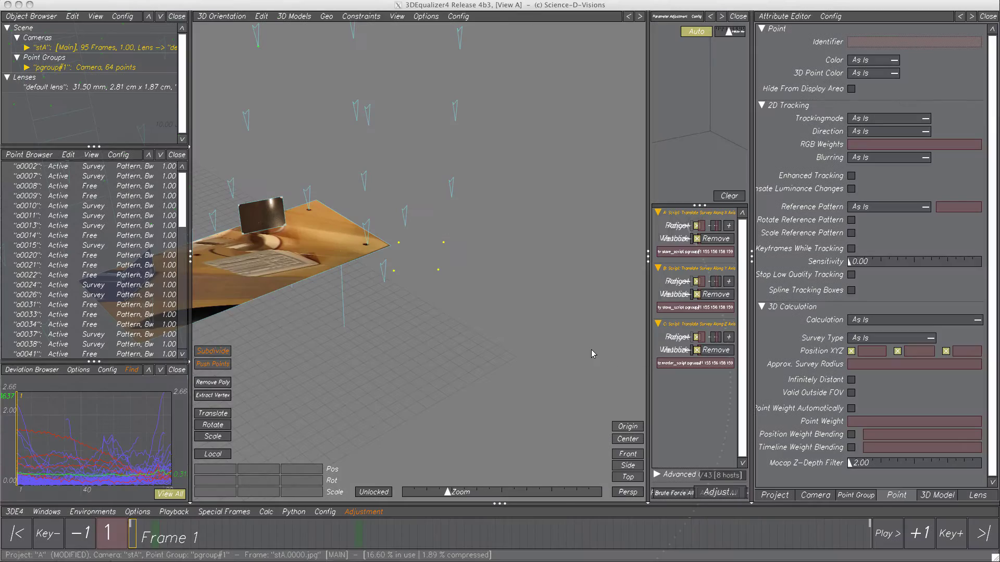
- Widen the parameter adjustment area, switch all three survey translation parameters to the Adaptive method, and run the adjustment
{"action": "left_click_drag", "start_coordinate": [646, 265], "coordinate": [448, 268]}
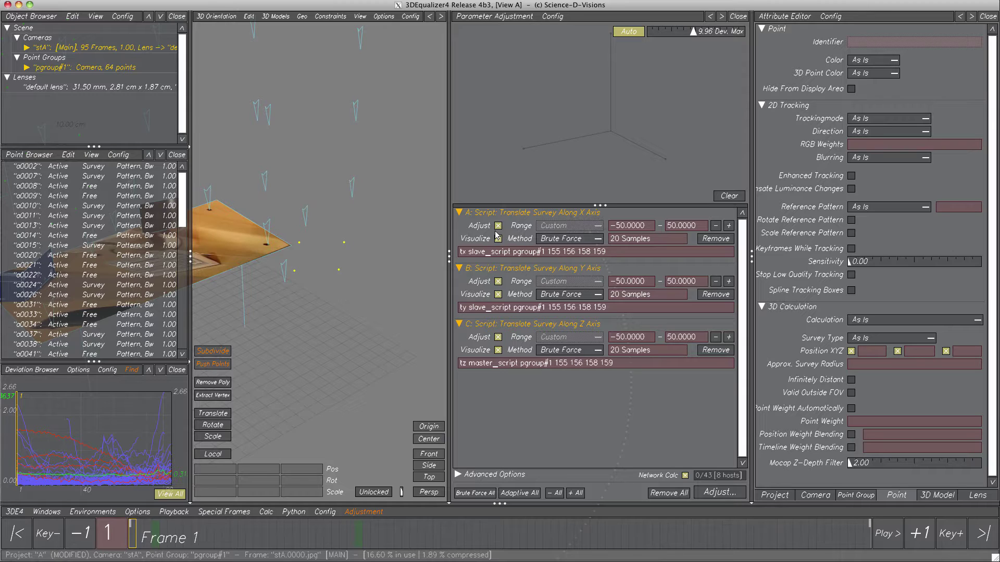
{"action": "middle_click_drag", "start_coordinate": [281, 256], "coordinate": [326, 266]}
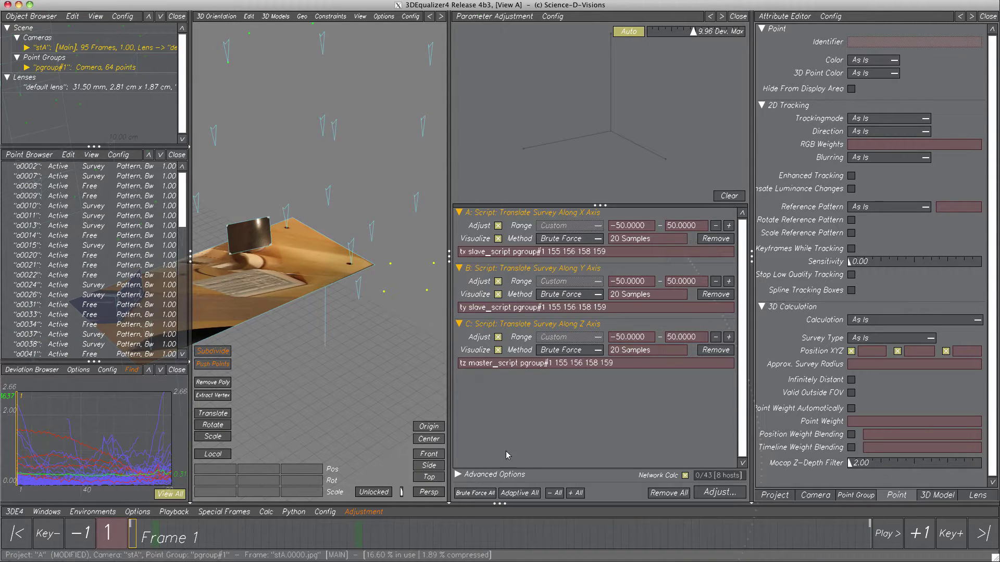
{"action": "left_click", "coordinate": [523, 493]}
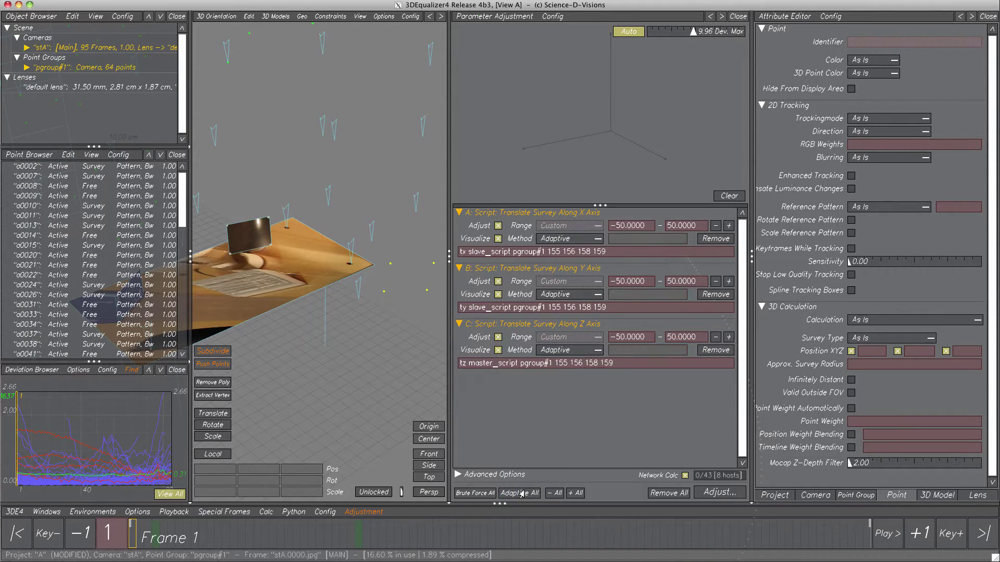
{"action": "left_click", "coordinate": [717, 493]}
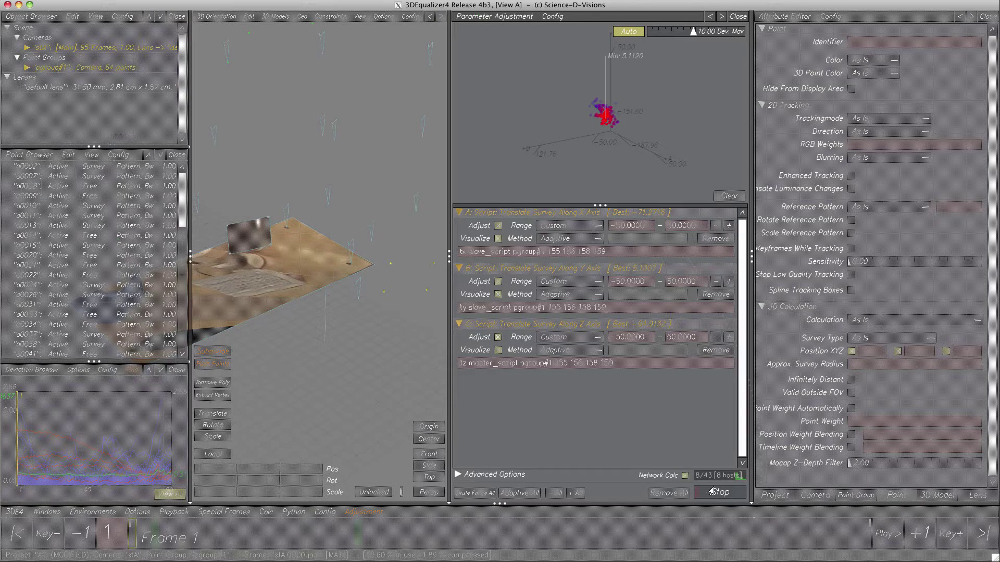
{"action": "left_click_drag", "start_coordinate": [582, 152], "coordinate": [643, 144]}
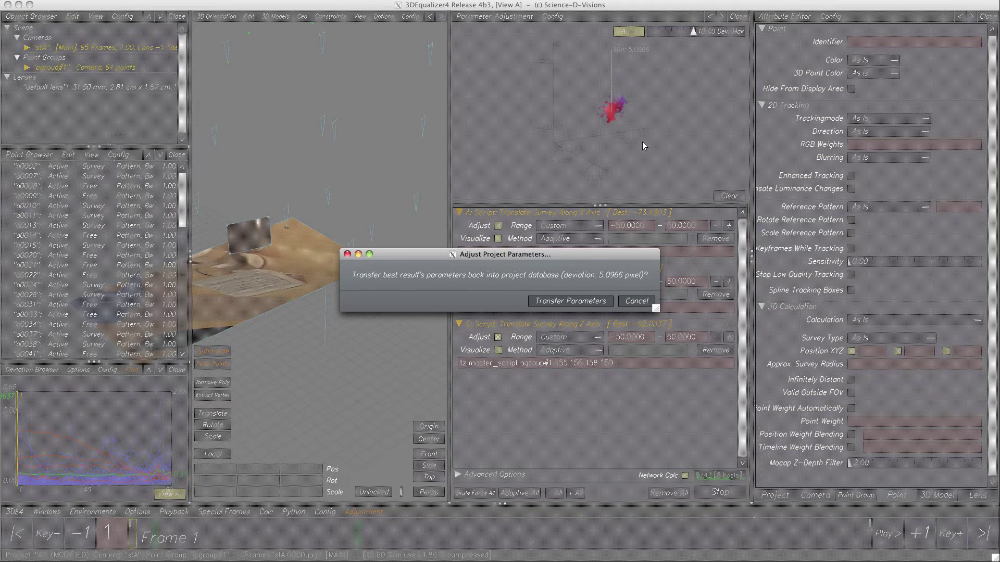
- Transfer the best adjustment result into the project database and inspect the survey points' positions in the 3D view
{"action": "left_click", "coordinate": [579, 299]}
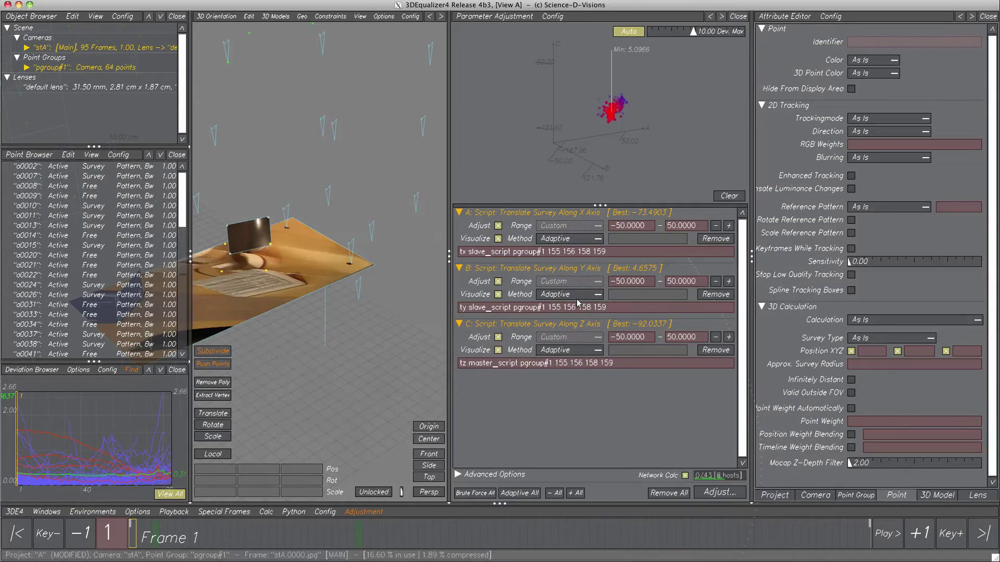
{"action": "middle_click_drag", "start_coordinate": [273, 283], "coordinate": [349, 239]}
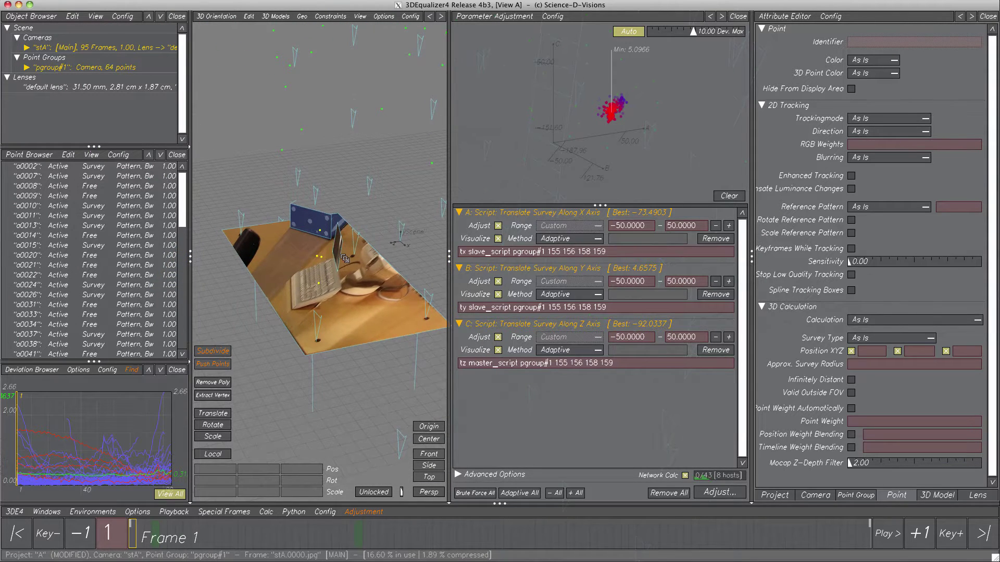
{"action": "scroll", "coordinate": [368, 278], "scroll_direction": "up", "scroll_amount": 5}
{"action": "middle_click_drag", "start_coordinate": [370, 280], "coordinate": [306, 295]}
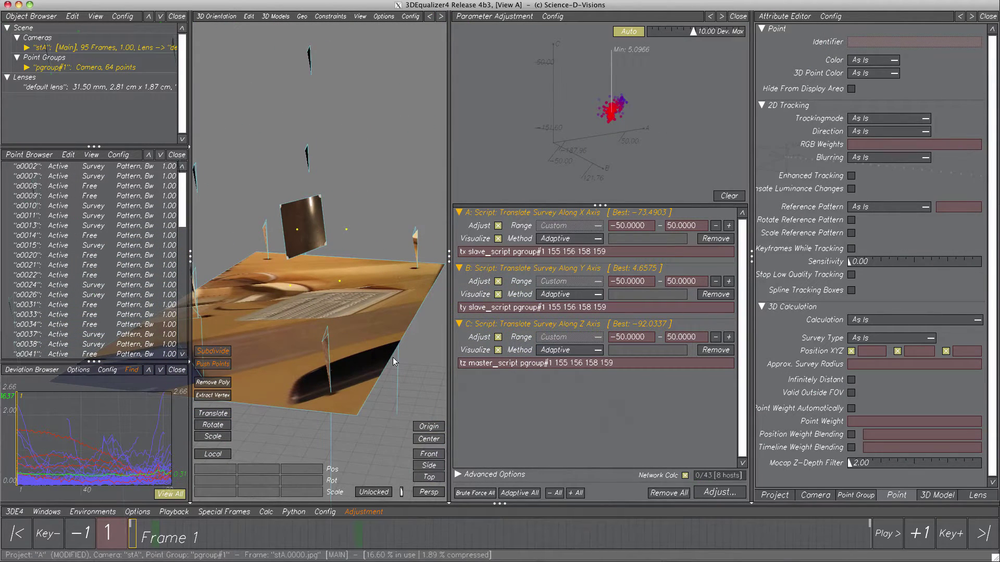
- Clear the old adjustment parameters and plot, and set up Adjust Multiple Survey Points with all translation and rotation axes enabled at default ranges
{"action": "left_click", "coordinate": [669, 492]}
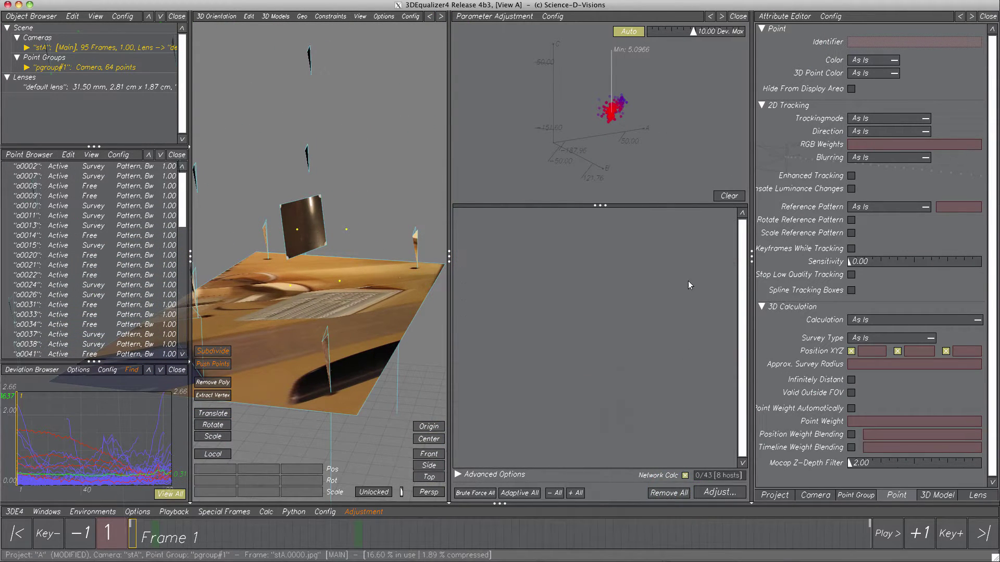
{"action": "left_click", "coordinate": [735, 197]}
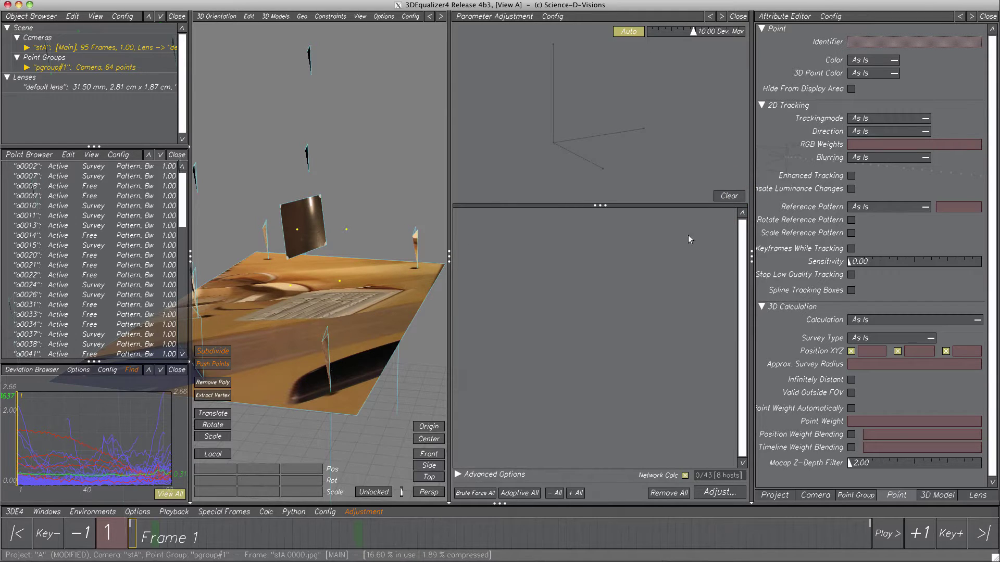
{"action": "left_click", "coordinate": [348, 513]}
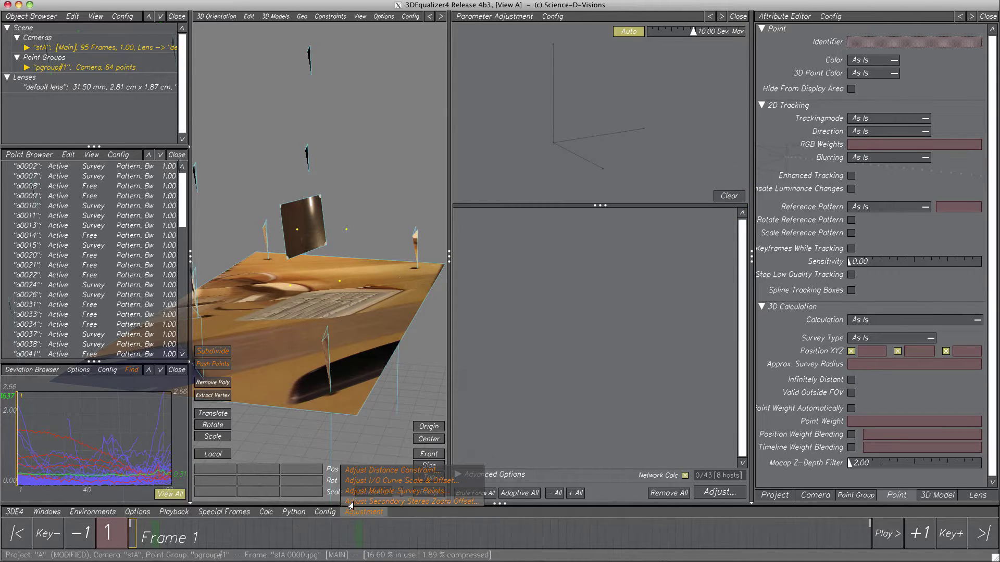
{"action": "left_click", "coordinate": [355, 491]}
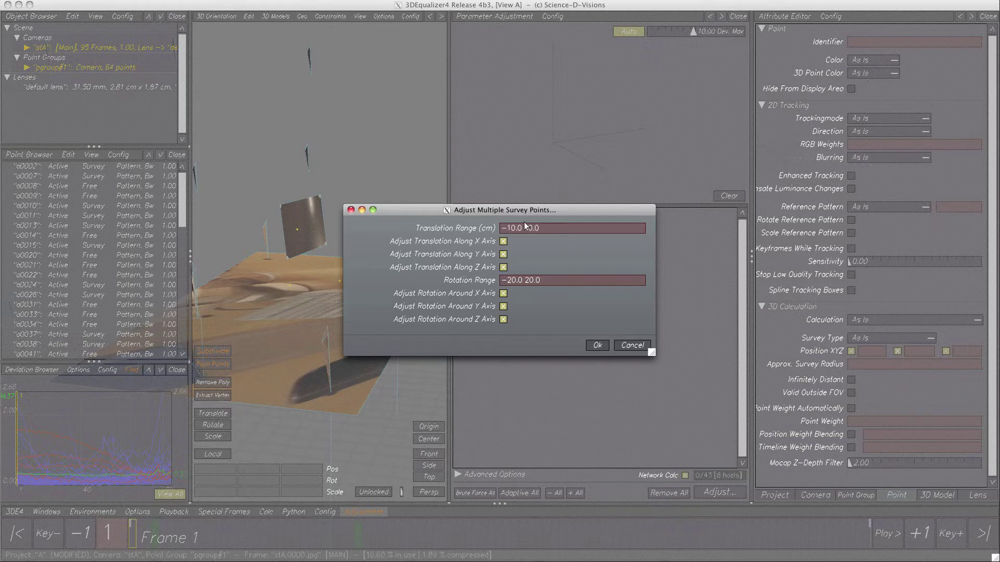
{"action": "left_click", "coordinate": [603, 346]}
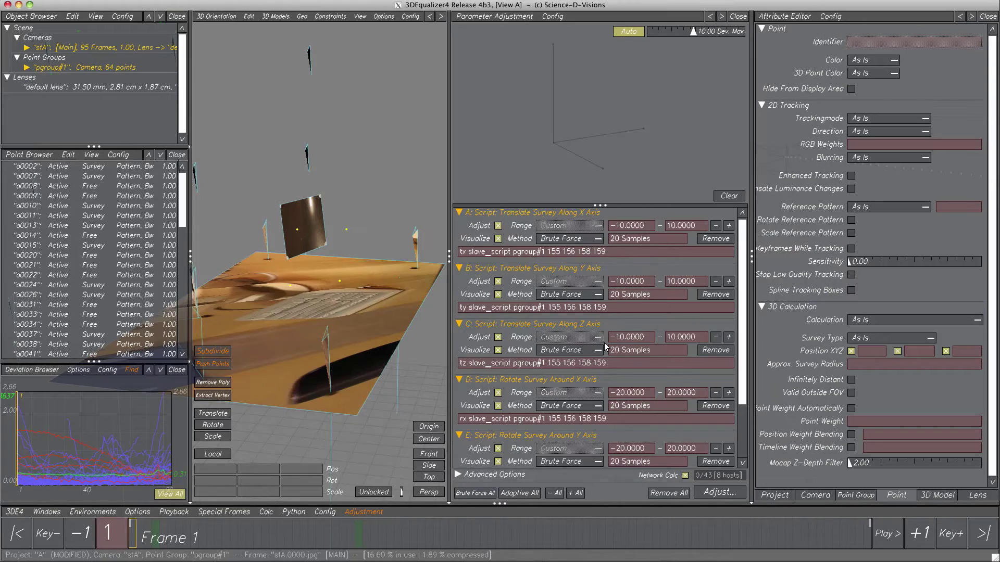
- Run the adjustment with all survey translation and rotation parameters set to Adaptive, and transfer the best result into the project database
{"action": "mouse_move", "coordinate": [742, 286]}
{"action": "left_mouse_down"}
{"action": "mouse_move", "coordinate": [738, 371]}
{"action": "mouse_move", "coordinate": [740, 269]}
{"action": "left_mouse_up"}
{"action": "left_click", "coordinate": [517, 495]}
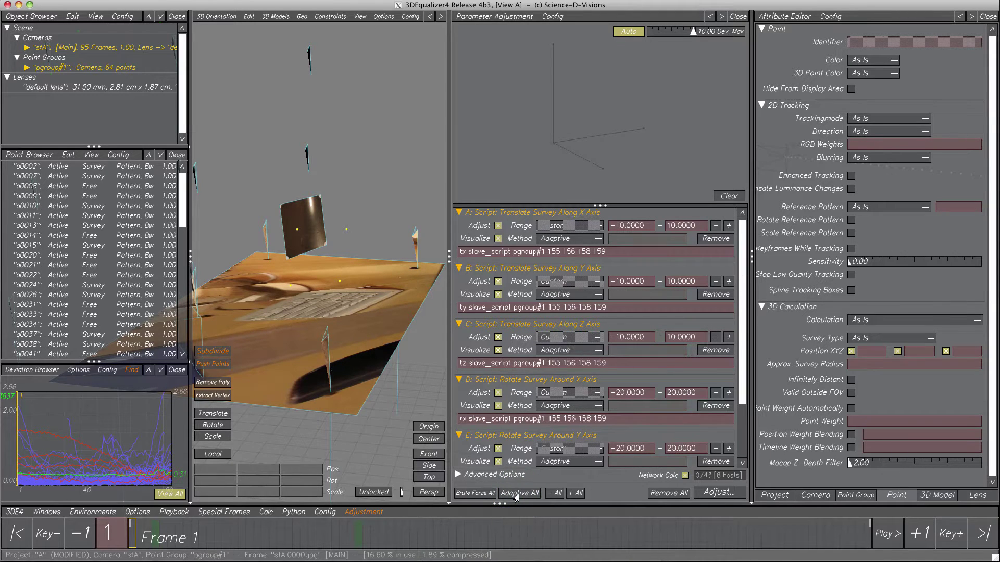
{"action": "left_click", "coordinate": [721, 493]}
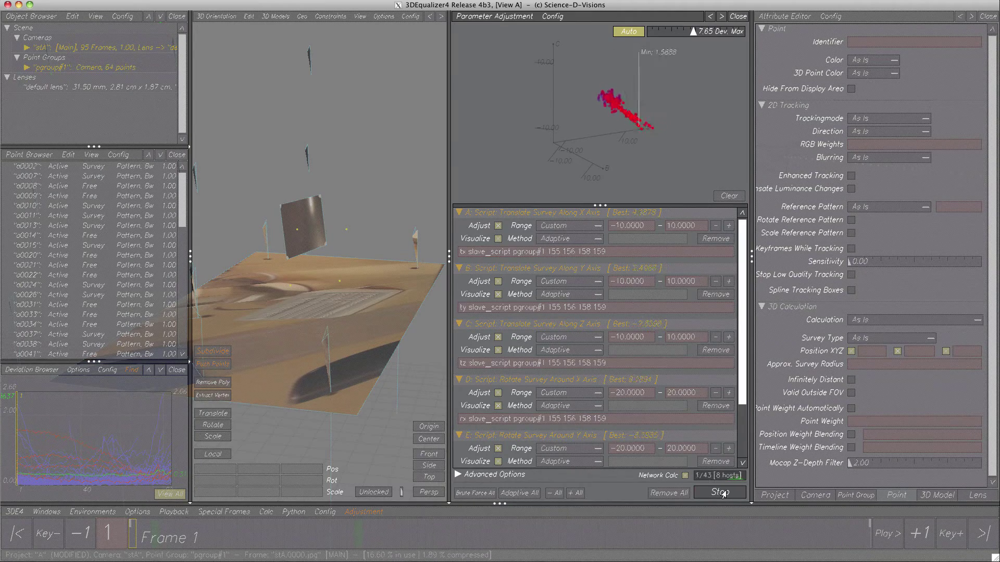
{"action": "mouse_move", "coordinate": [599, 130]}
{"action": "left_mouse_down"}
{"action": "mouse_move", "coordinate": [627, 128]}
{"action": "mouse_move", "coordinate": [593, 129]}
{"action": "left_mouse_up"}
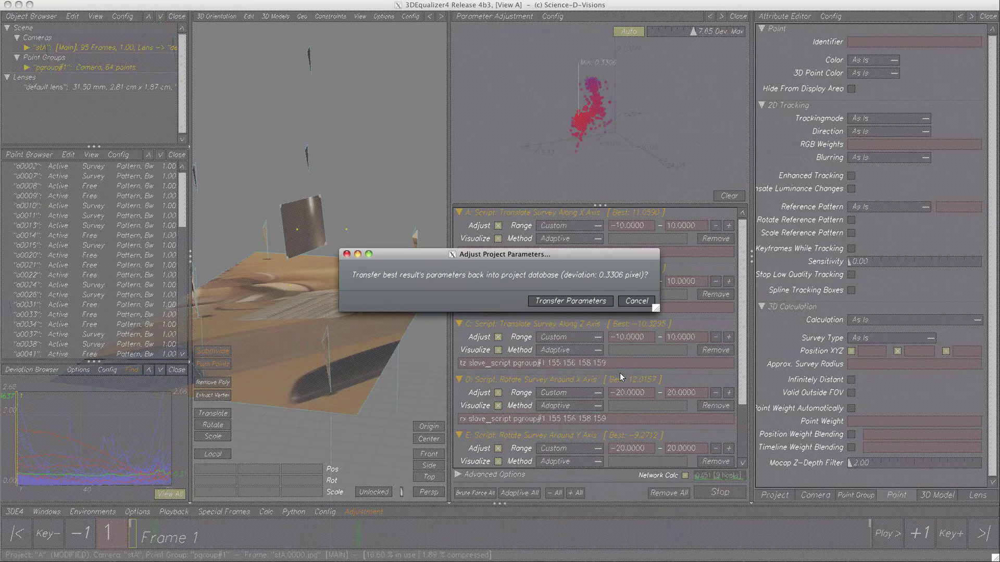
{"action": "left_click", "coordinate": [583, 301]}
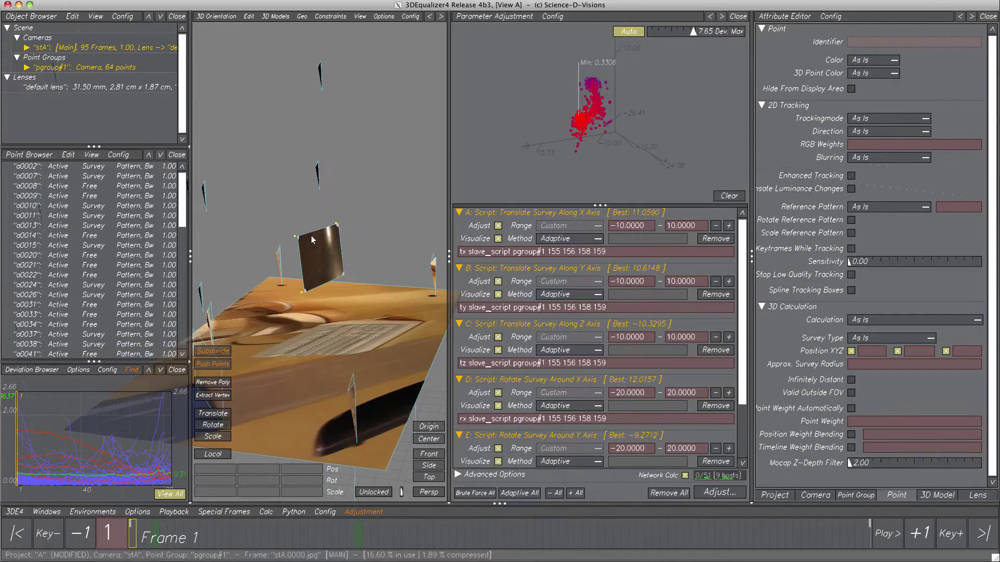
{"action": "middle_click_drag", "start_coordinate": [311, 240], "coordinate": [255, 286]}
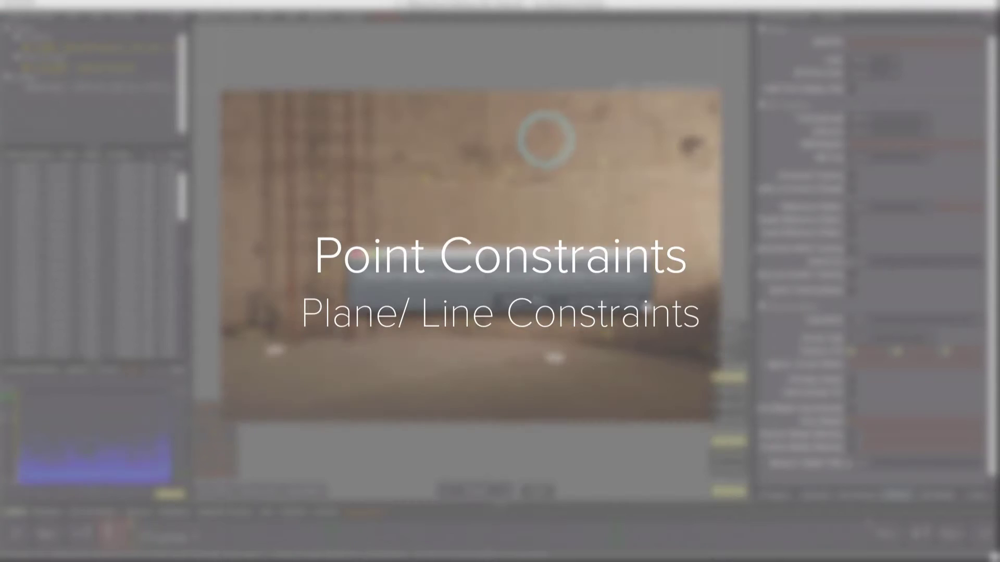
{"action": "left_click", "coordinate": [487, 442]}
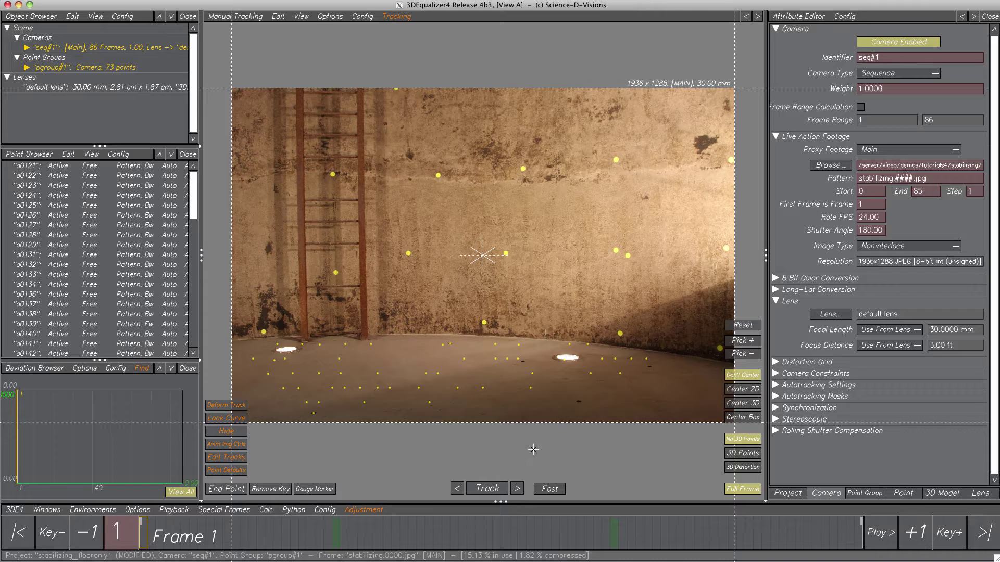
- Play through the tracked footage to review the floor points and return to the first frame
{"action": "left_click", "coordinate": [879, 538]}
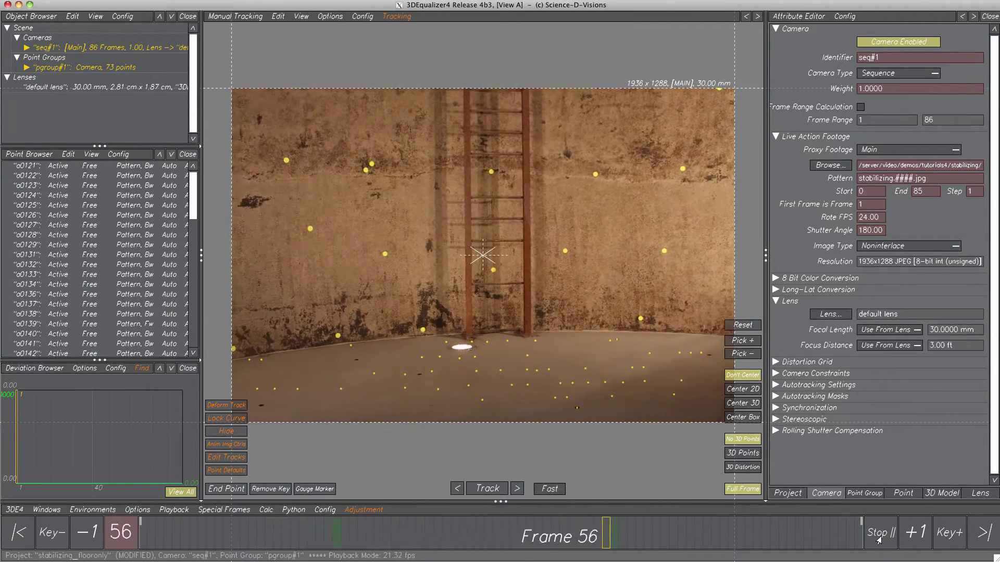
{"action": "left_click", "coordinate": [879, 538]}
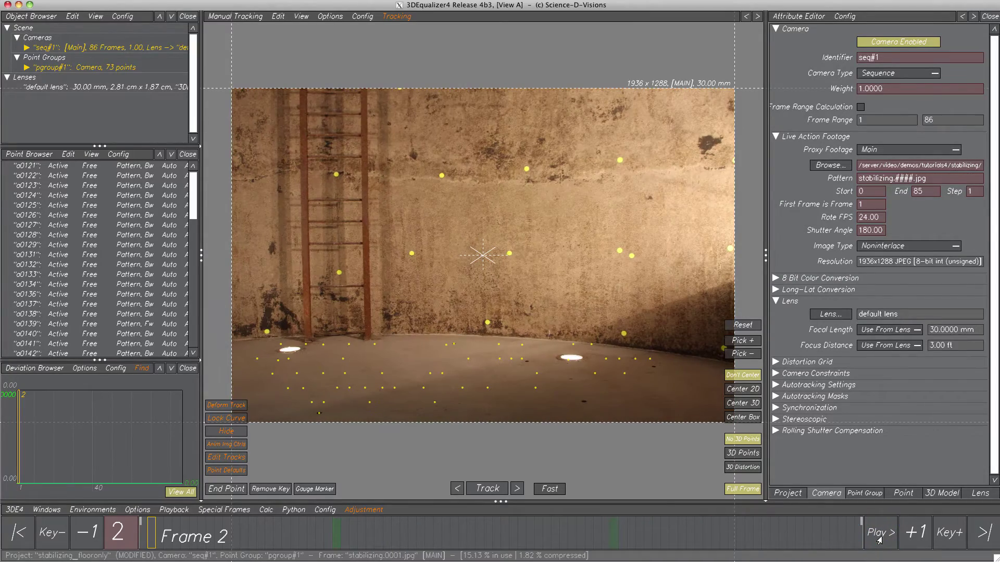
{"action": "left_click", "coordinate": [27, 532]}
- Calculate the whole scene with Calc All, accept the result, and show it in the 3D Orientation view
{"action": "key", "text": "alt+c"}
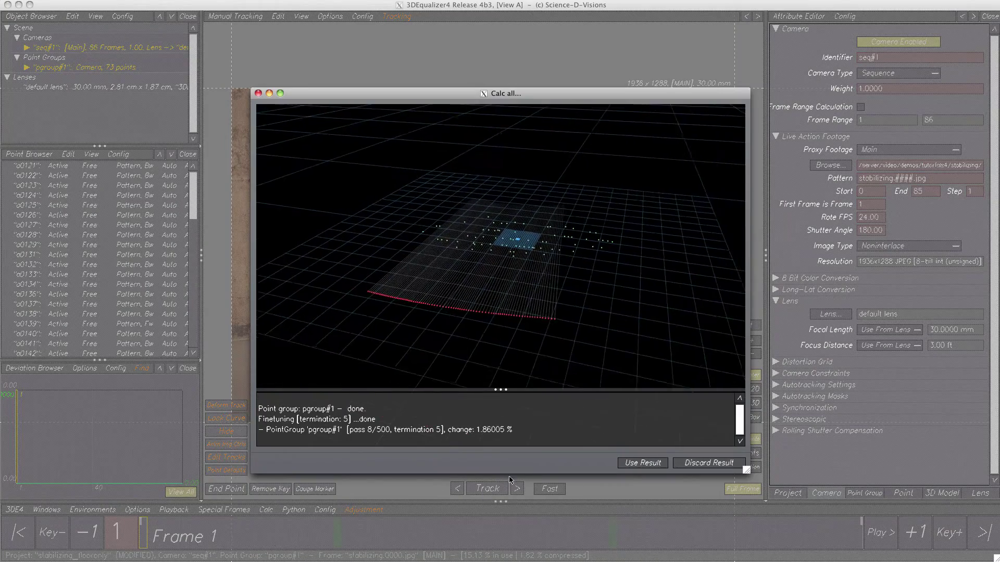
{"action": "left_click", "coordinate": [644, 463]}
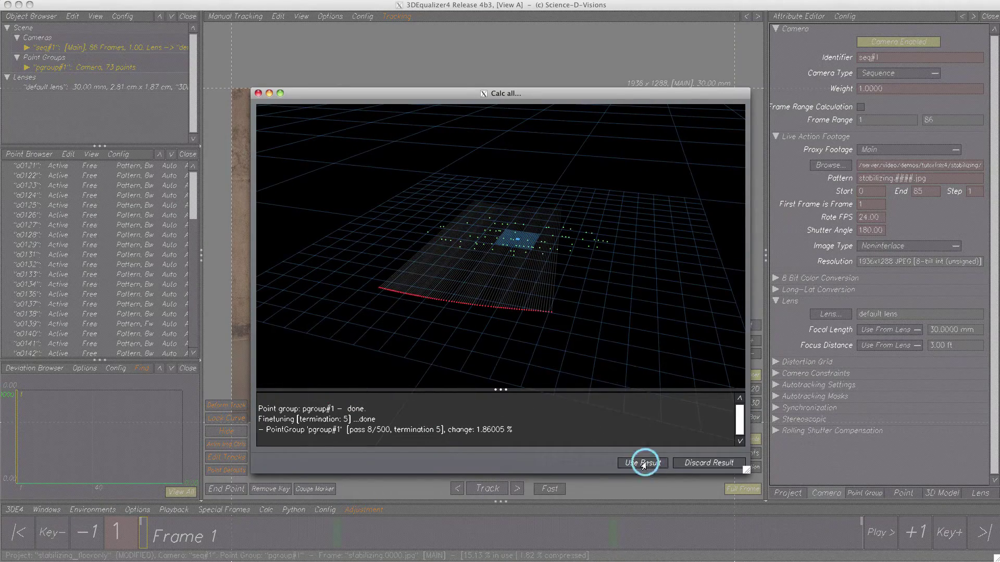
{"action": "key", "text": "F6"}
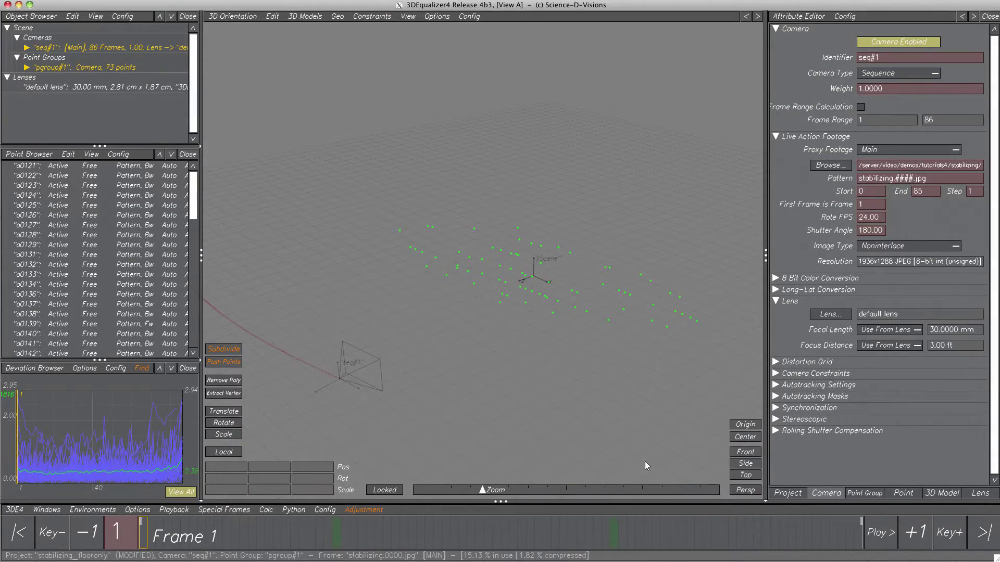
- Examine how flat the calculated floor points lie, viewing them from the side in orthographic projection
{"action": "right_click_drag", "start_coordinate": [590, 327], "coordinate": [599, 344], "text": "alt"}
{"action": "left_click_drag", "start_coordinate": [600, 344], "coordinate": [567, 327], "text": "alt"}
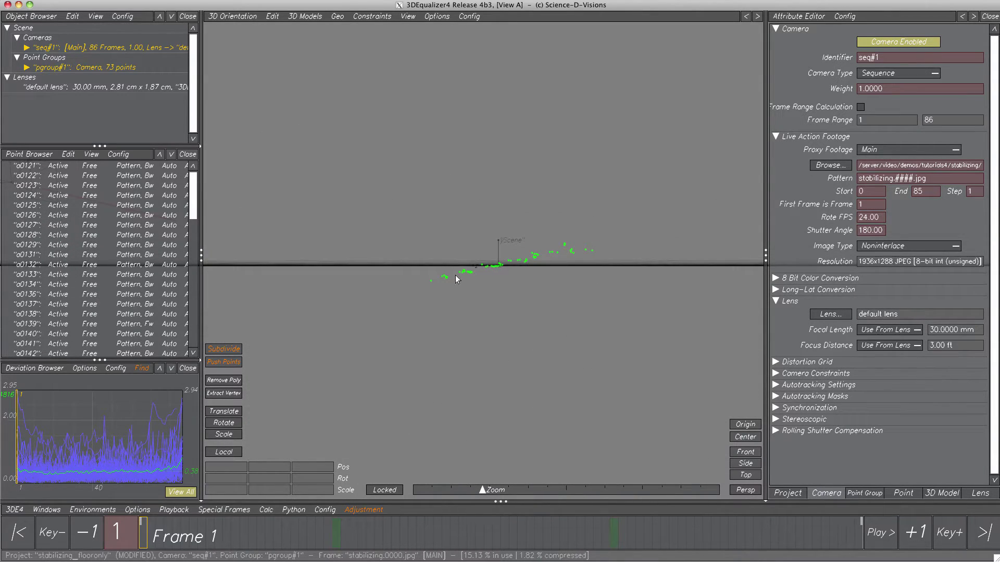
{"action": "left_click_drag", "start_coordinate": [398, 296], "coordinate": [399, 314], "text": "alt"}
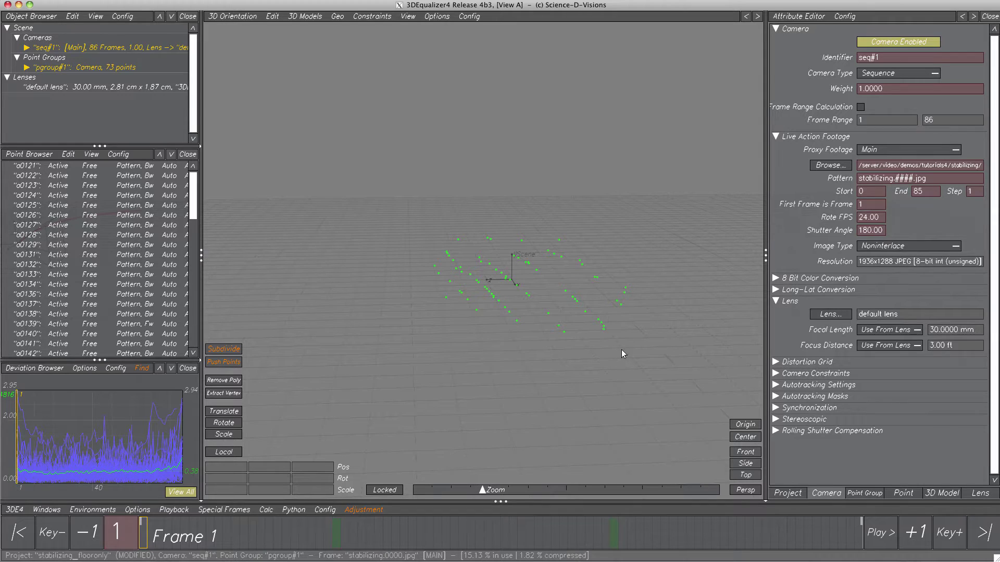
{"action": "left_click", "coordinate": [746, 464]}
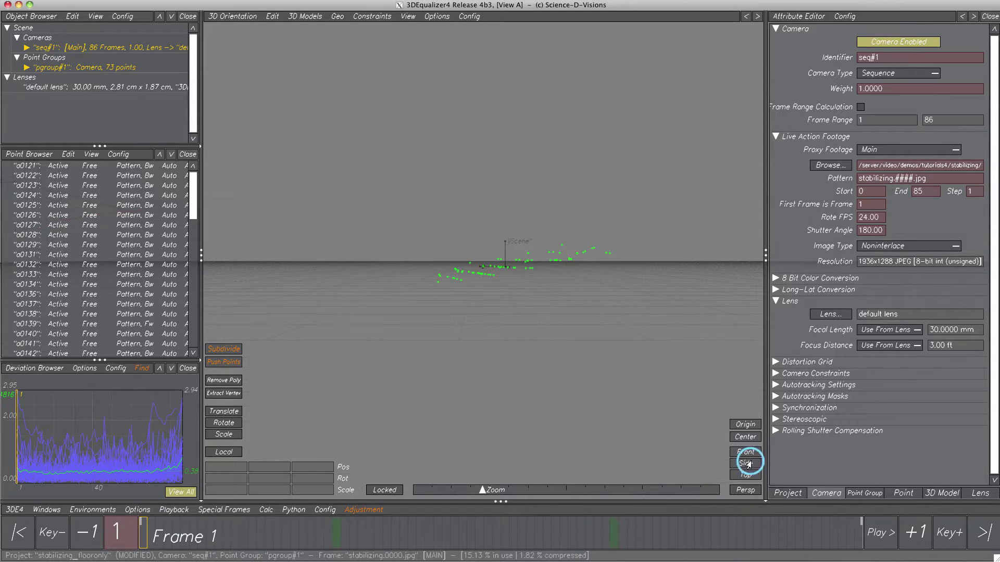
{"action": "left_click", "coordinate": [746, 489]}
{"action": "left_click_drag", "start_coordinate": [535, 270], "coordinate": [530, 346], "text": "alt"}
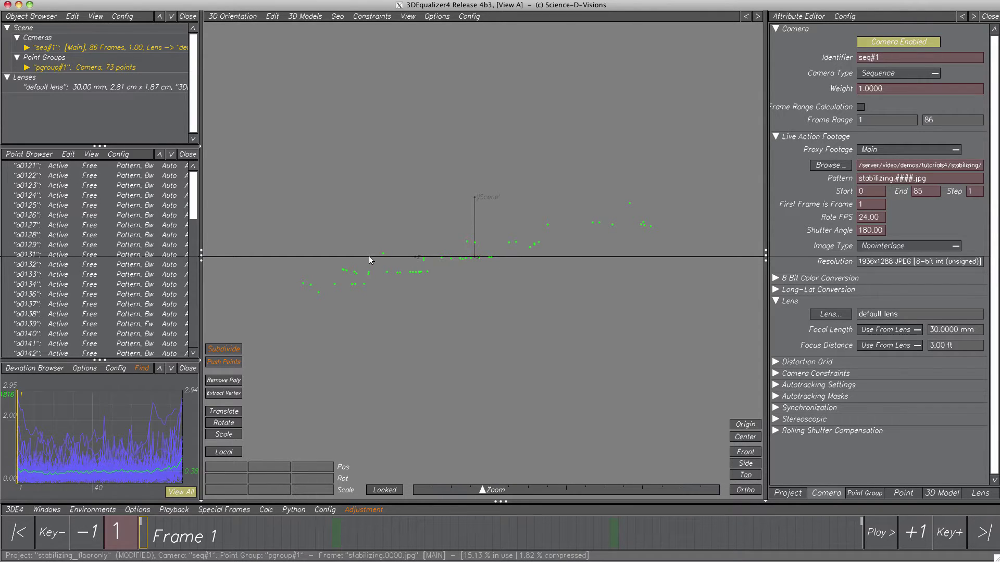
- Select all floor points in the 3D view and set their survey type to Exactly Surveyed
{"action": "left_click_drag", "start_coordinate": [286, 139], "coordinate": [686, 341]}
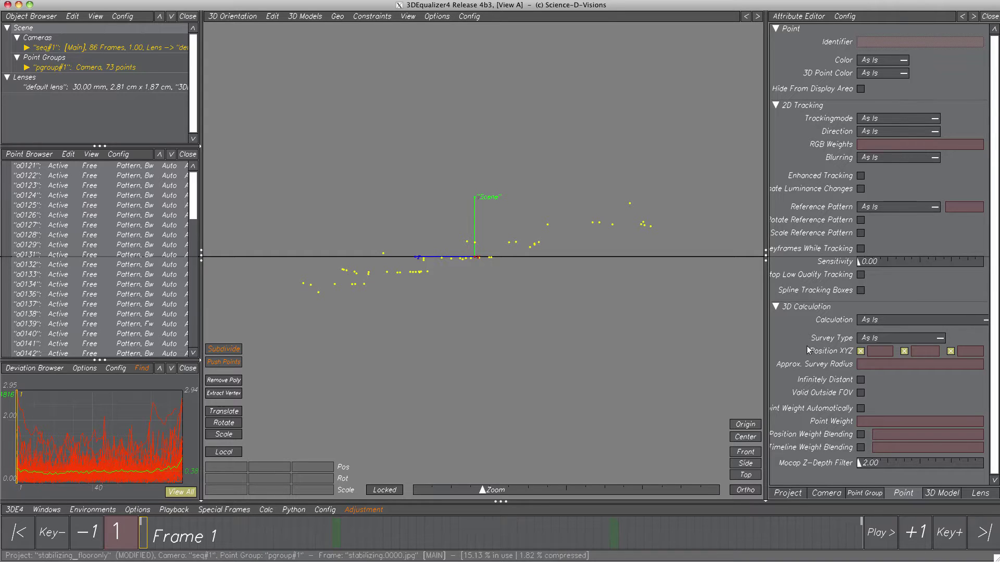
{"action": "left_click", "coordinate": [906, 339]}
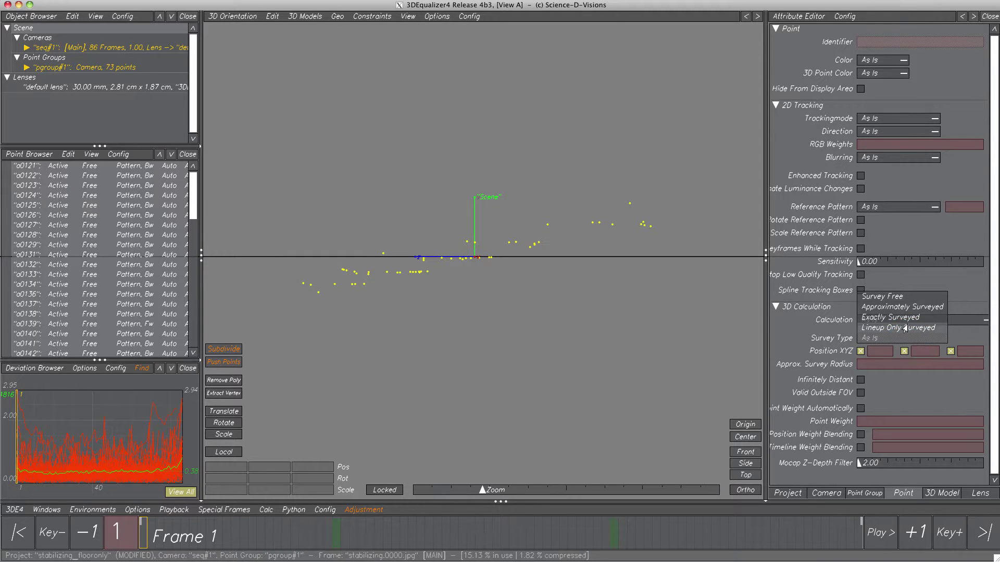
{"action": "left_click", "coordinate": [905, 319]}
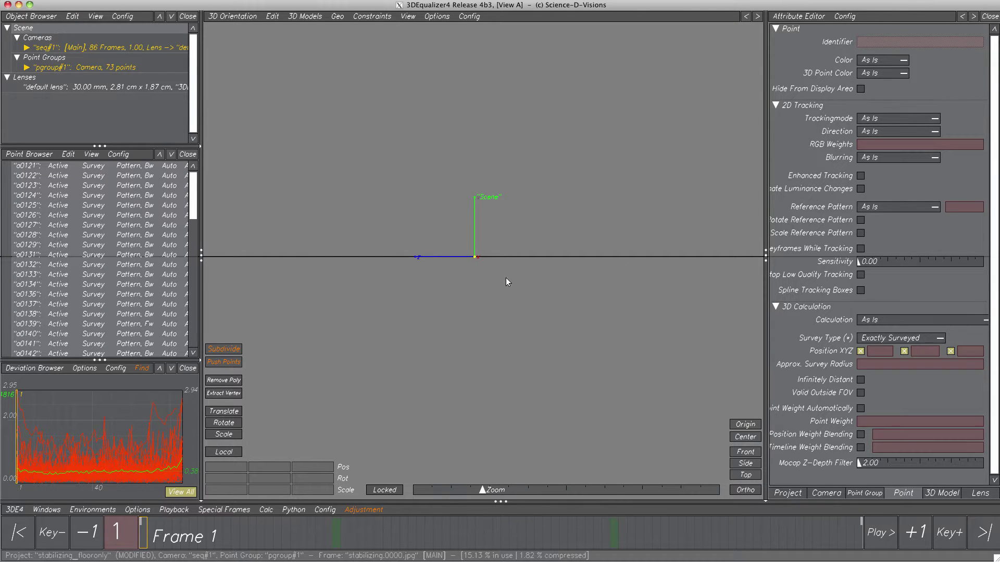
- Release the X and Z survey coordinates of the selected points so only their Y position is constrained
{"action": "middle_click_drag", "start_coordinate": [489, 327], "coordinate": [548, 335]}
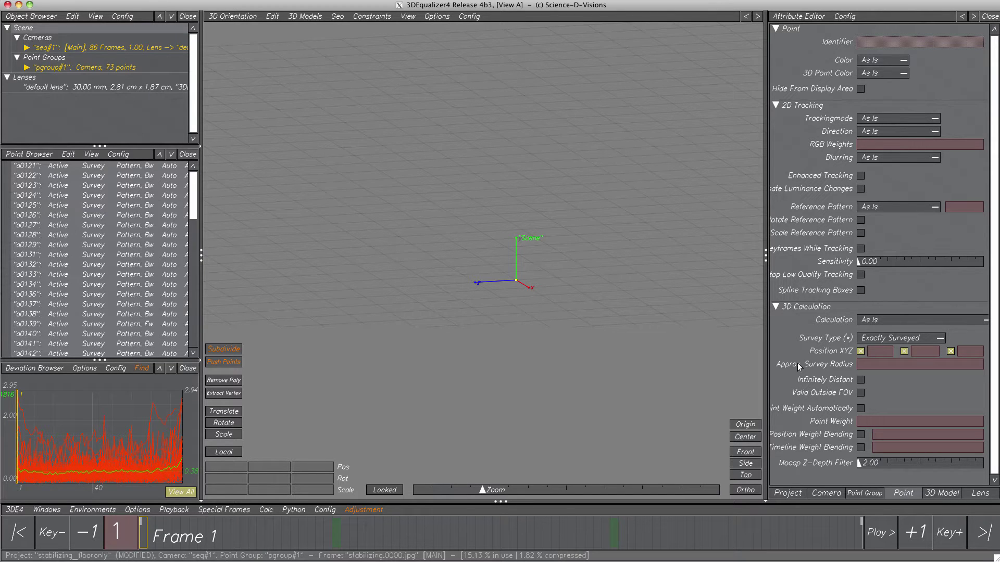
{"action": "left_click", "coordinate": [860, 351]}
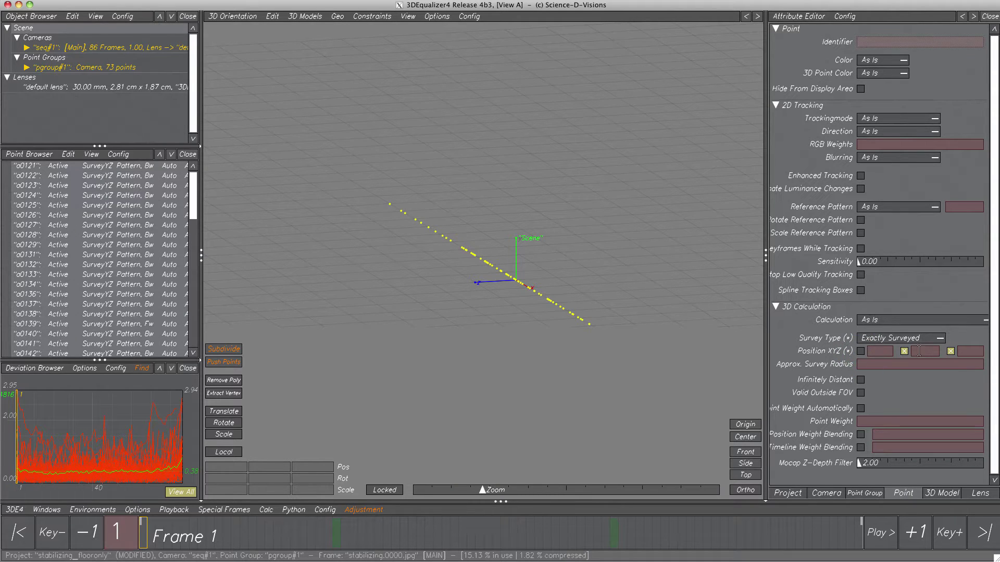
{"action": "left_click", "coordinate": [951, 352]}
- Set the selected points' Y survey position to 20 cm and check their height from the side
{"action": "left_click", "coordinate": [928, 352]}
{"action": "type", "text": "20"}
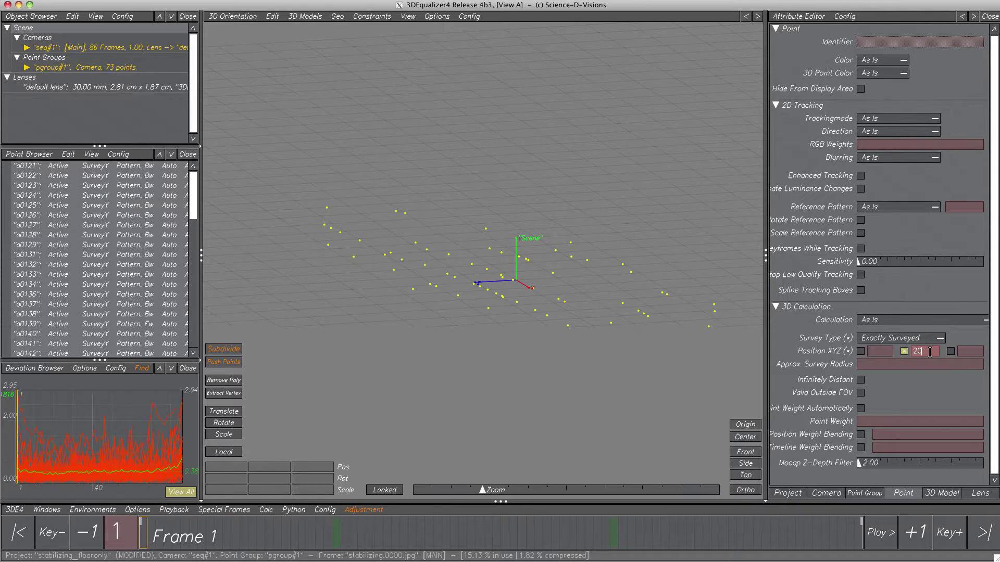
{"action": "key", "text": "Return"}
{"action": "left_click", "coordinate": [745, 465]}
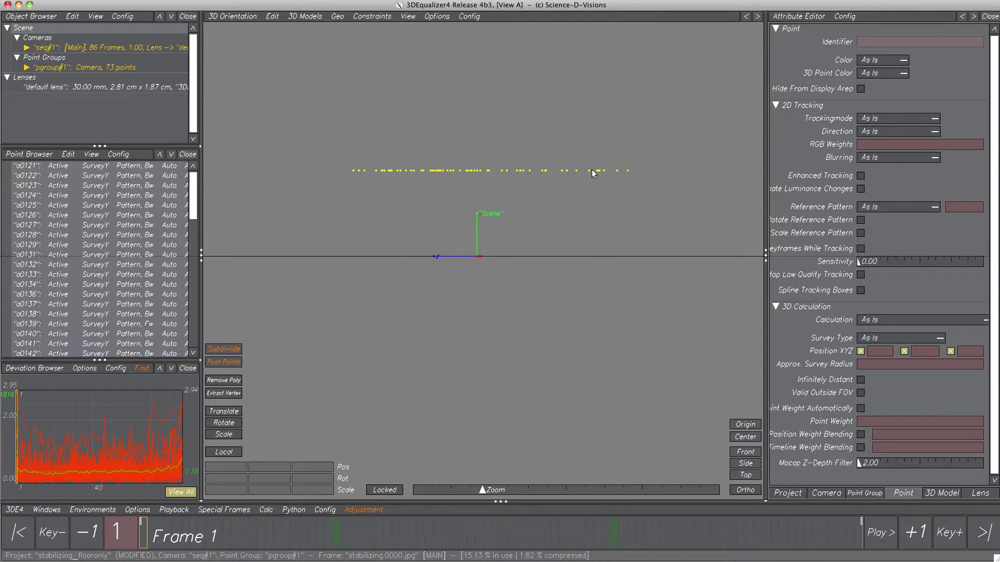
- Set the selected points' Y survey position to 0 cm
{"action": "left_click", "coordinate": [913, 352]}
{"action": "type", "text": "0"}
{"action": "key", "text": "Return"}
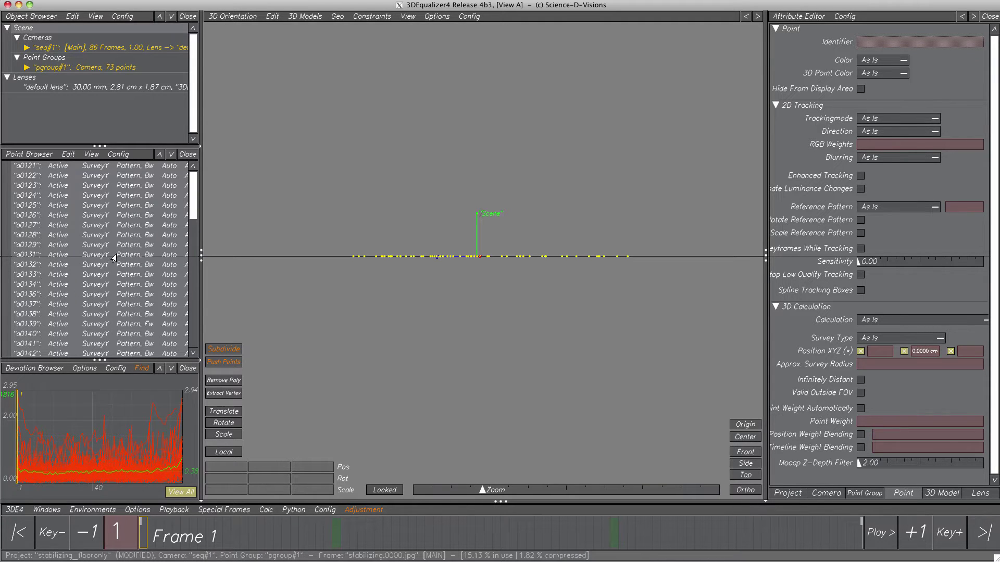
- Recalculate the whole scene with the floor points' Y constraint, use the result, and inspect the points from the side and in perspective
{"action": "left_click", "coordinate": [745, 490]}
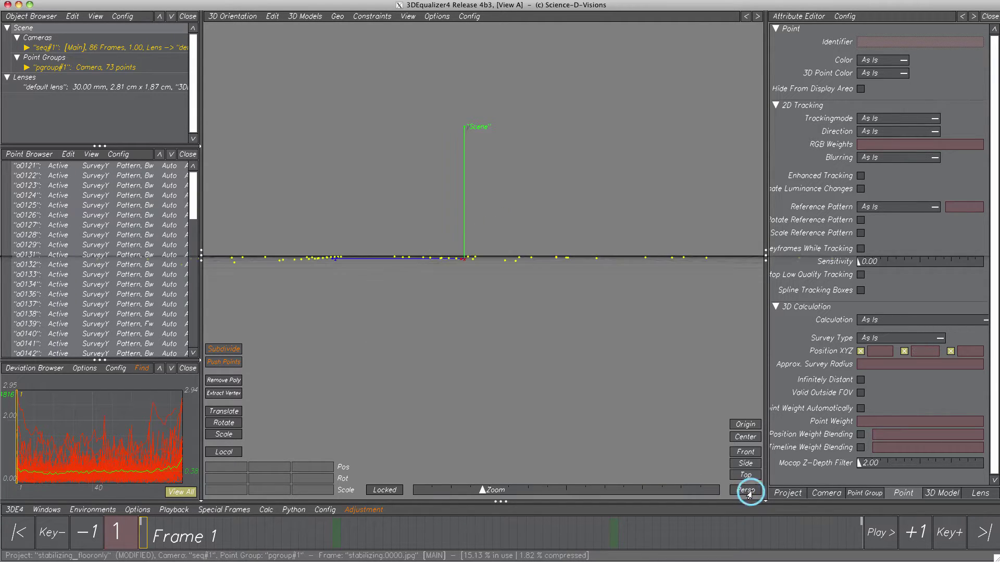
{"action": "left_click_drag", "start_coordinate": [615, 405], "coordinate": [507, 311]}
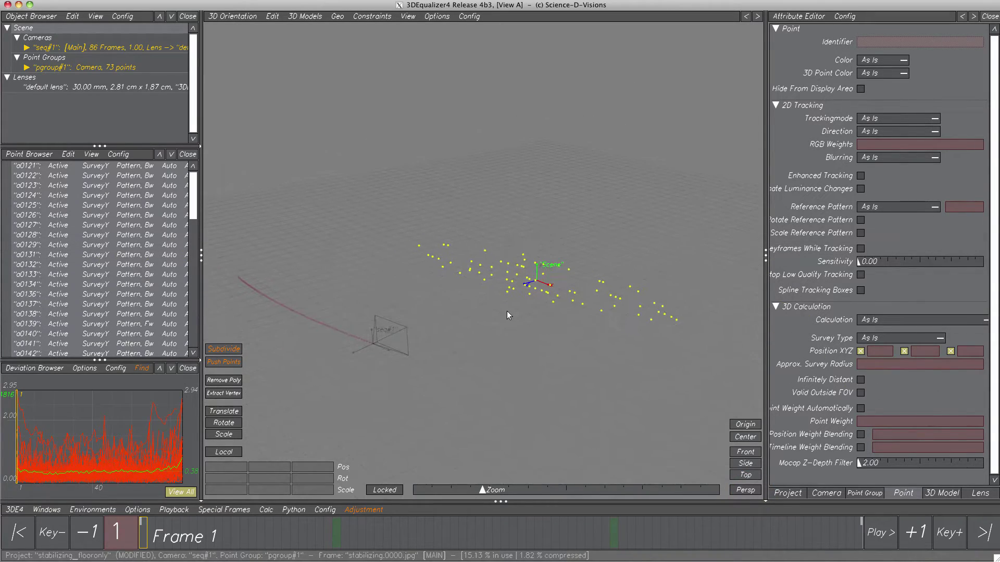
{"action": "key", "text": "alt+c"}
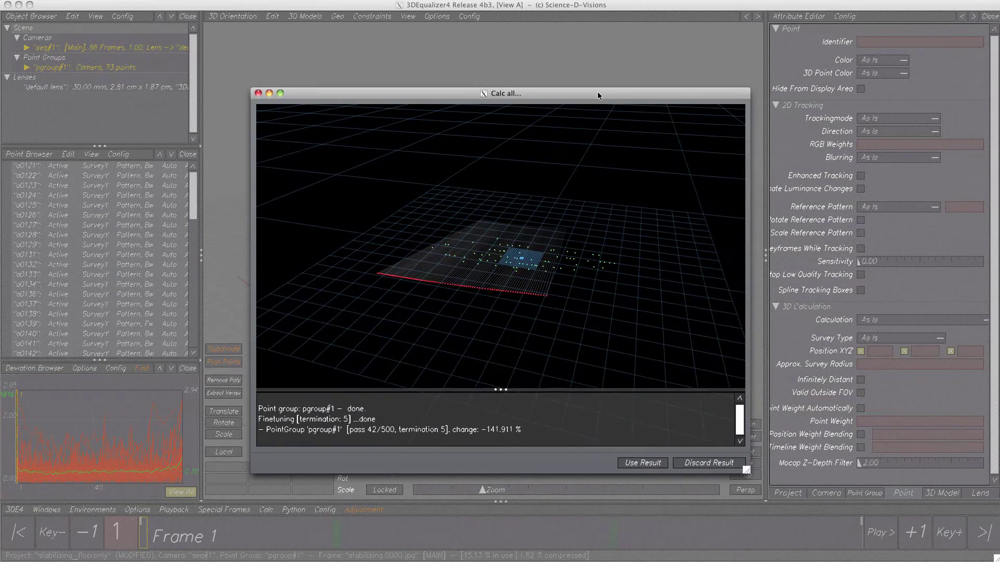
{"action": "left_click_drag", "start_coordinate": [604, 95], "coordinate": [40, 75]}
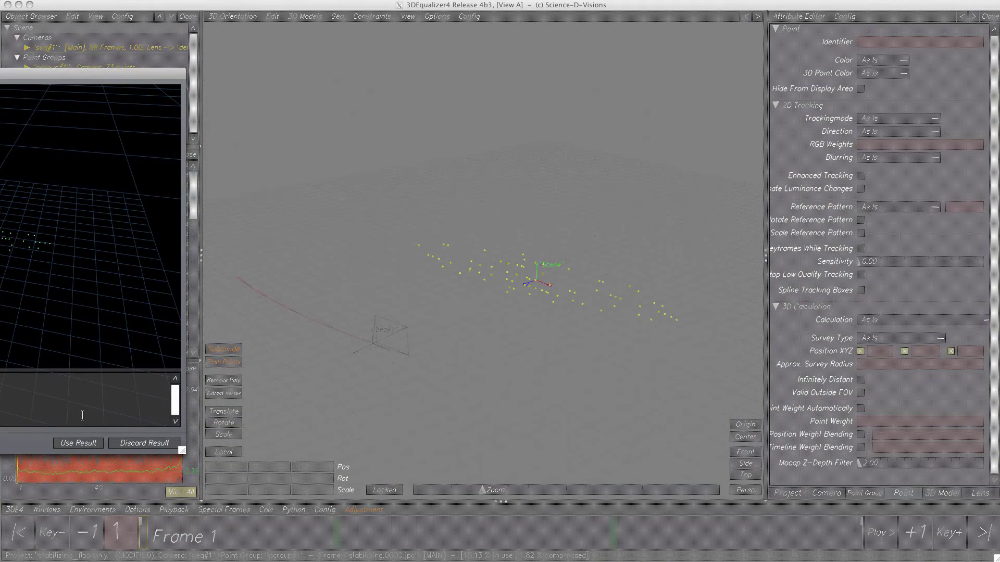
{"action": "left_click", "coordinate": [79, 443]}
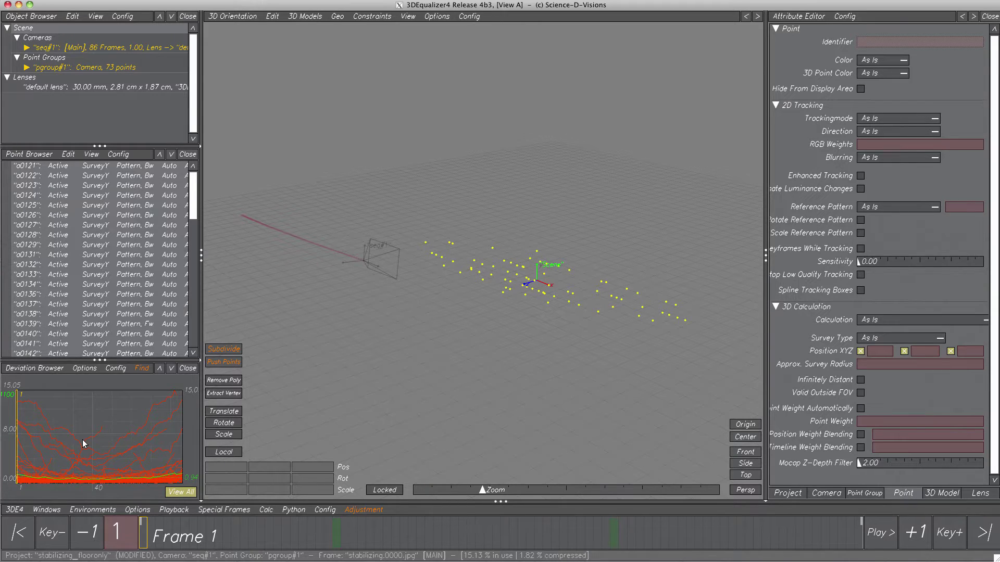
{"action": "left_click", "coordinate": [746, 464]}
{"action": "left_click", "coordinate": [746, 490]}
{"action": "scroll", "coordinate": [489, 259], "scroll_direction": "up", "scroll_amount": 5}
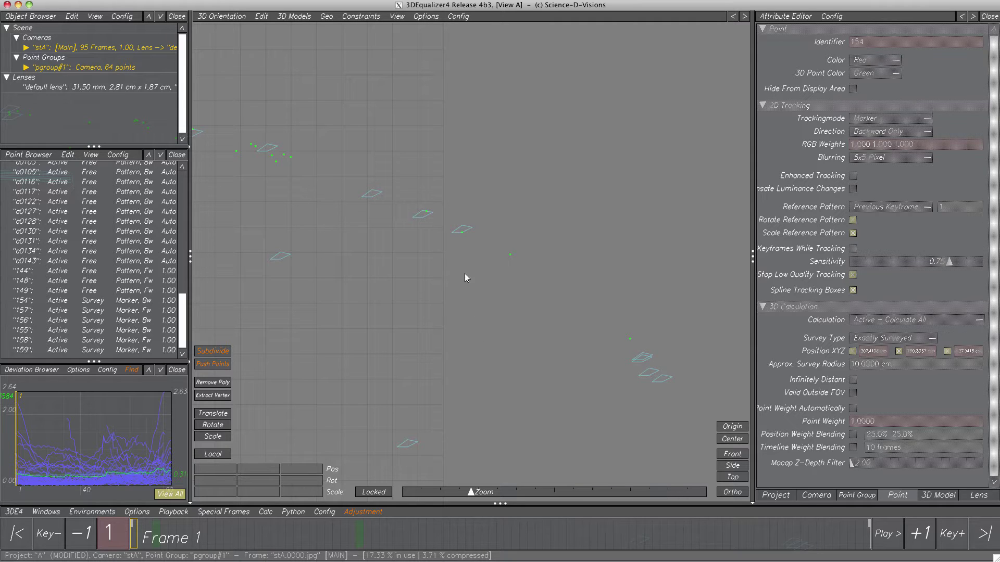
- Select point 154 in the 3D view and set its survey type to Approximately Surveyed
{"action": "left_click", "coordinate": [466, 237]}
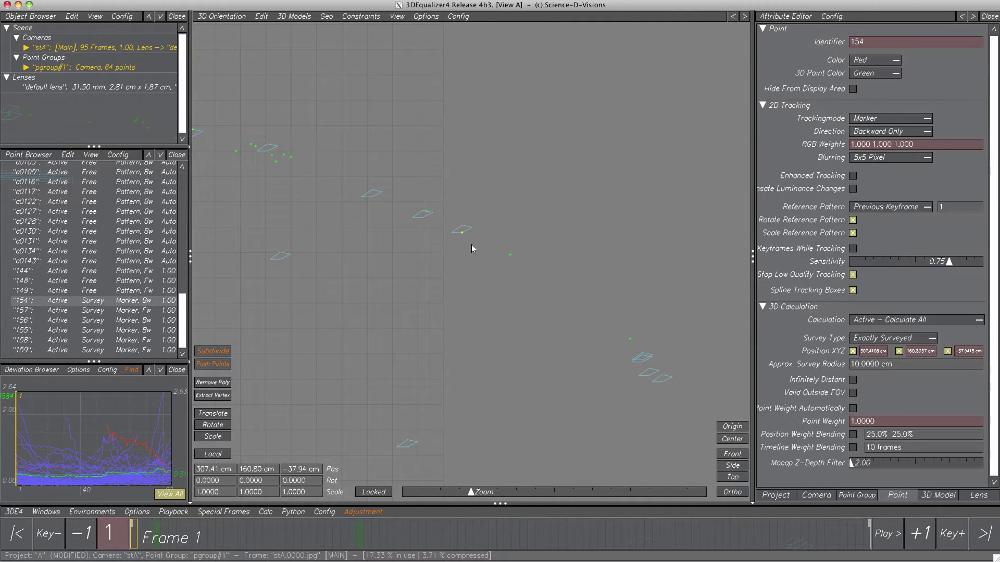
{"action": "left_click", "coordinate": [885, 337]}
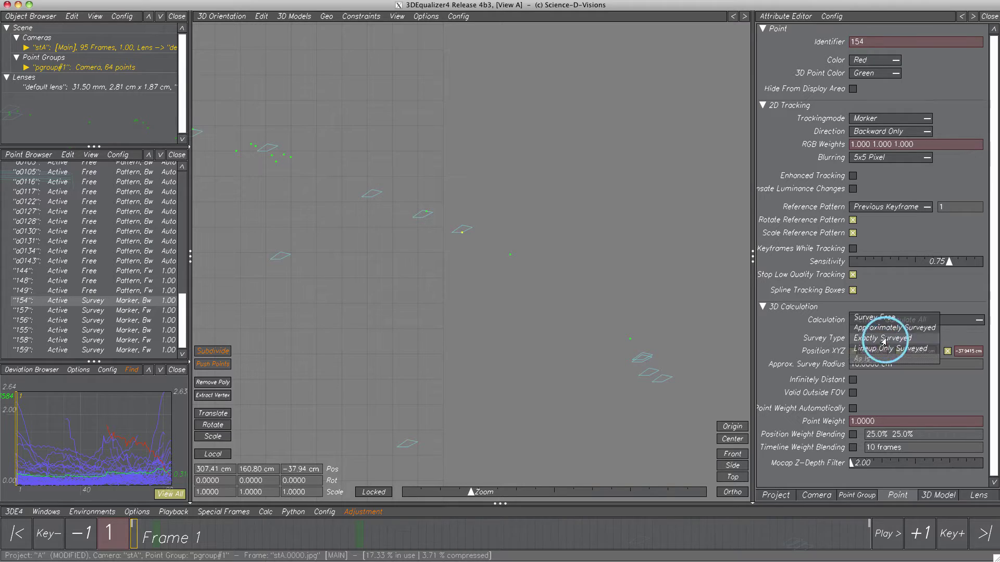
{"action": "left_click", "coordinate": [884, 332]}
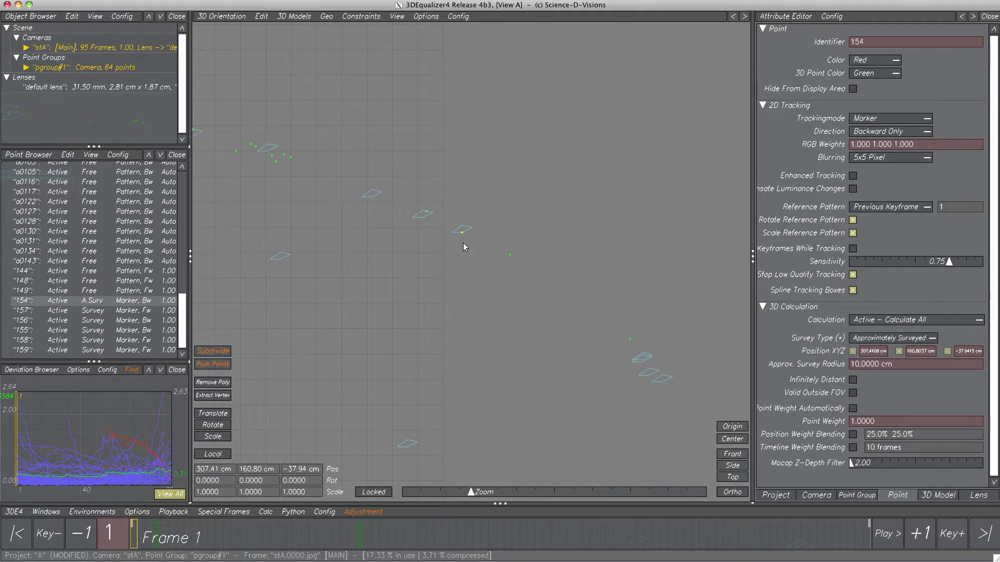
- Set point 154's approximate survey radius to 15 cm, recalculate the whole scene and use the result
{"action": "left_click", "coordinate": [908, 364]}
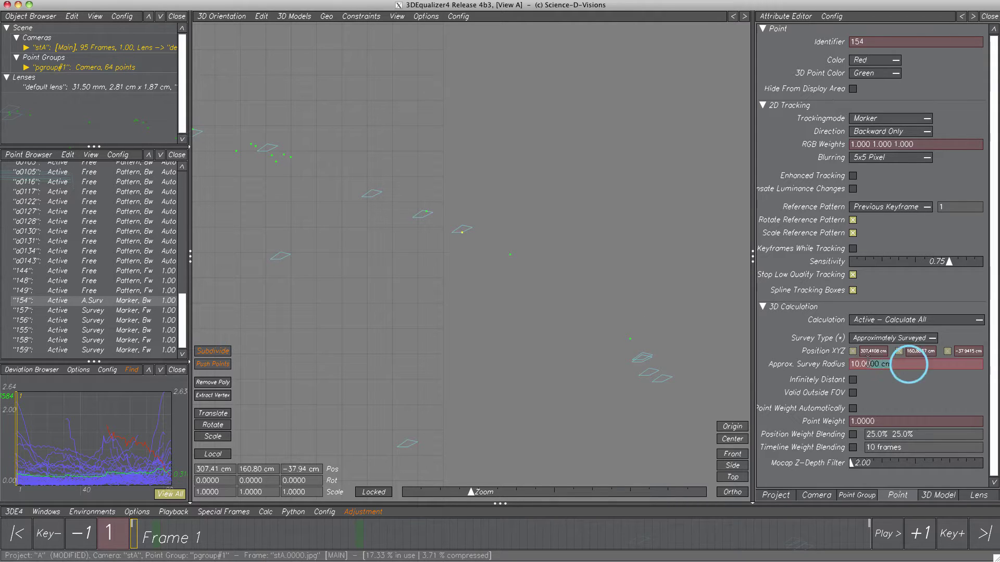
{"action": "type", "text": "15"}
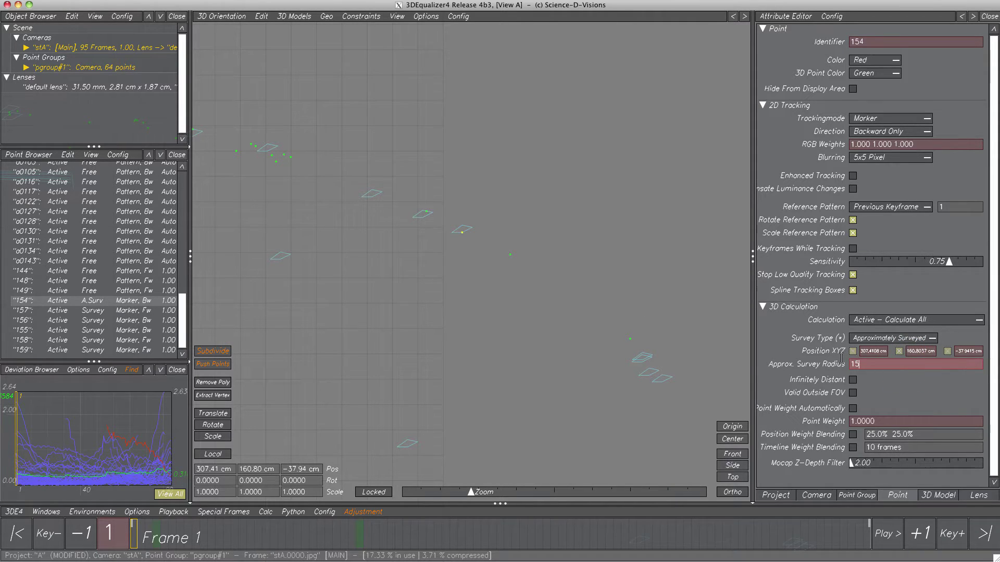
{"action": "key", "text": "Return"}
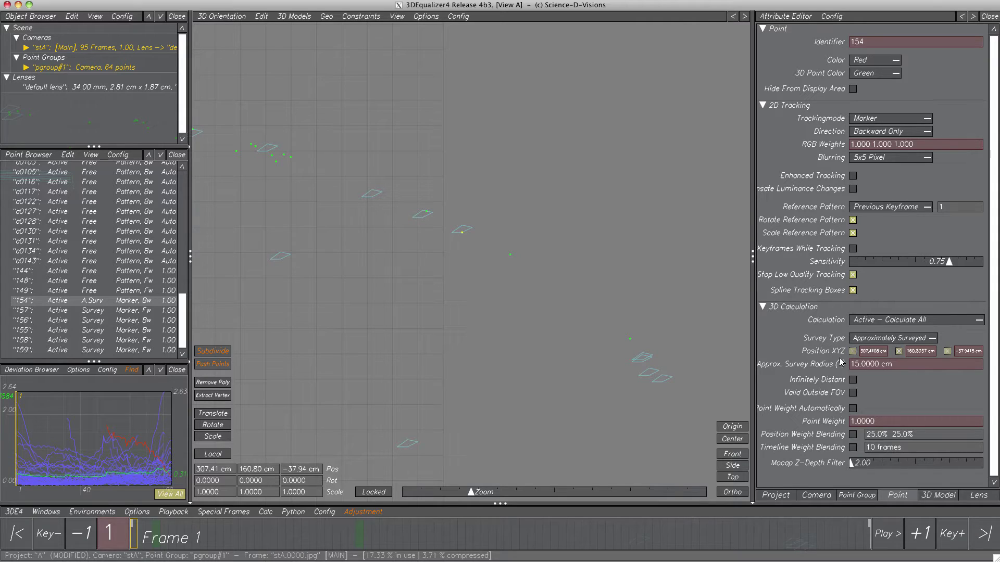
{"action": "key", "text": "alt+c"}
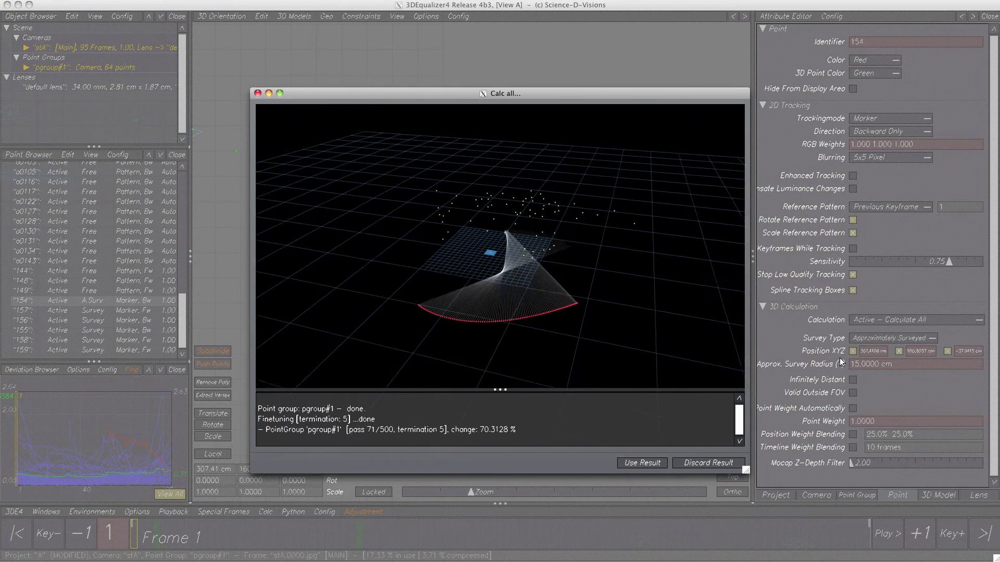
{"action": "left_click_drag", "start_coordinate": [655, 98], "coordinate": [238, 76]}
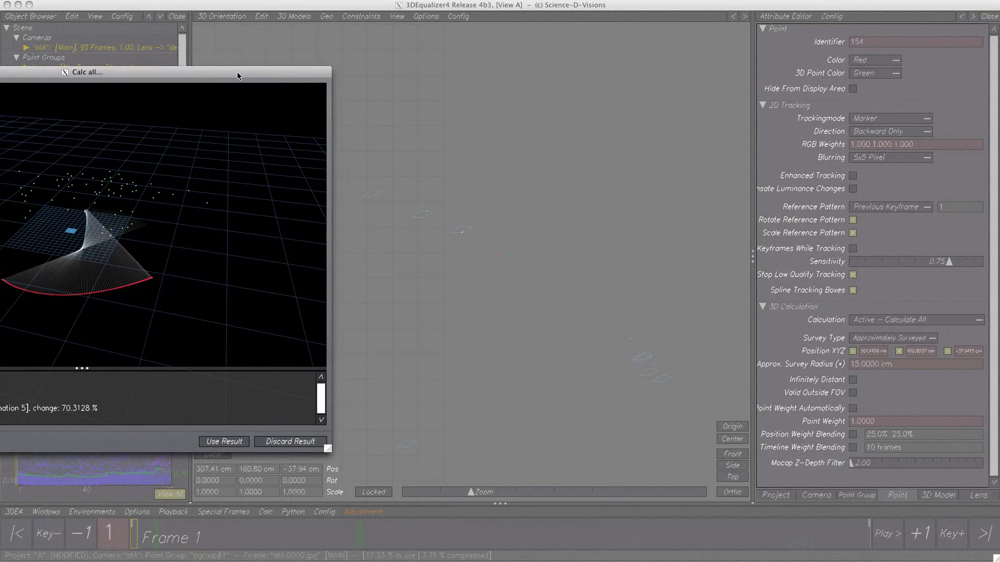
{"action": "left_click", "coordinate": [232, 441]}
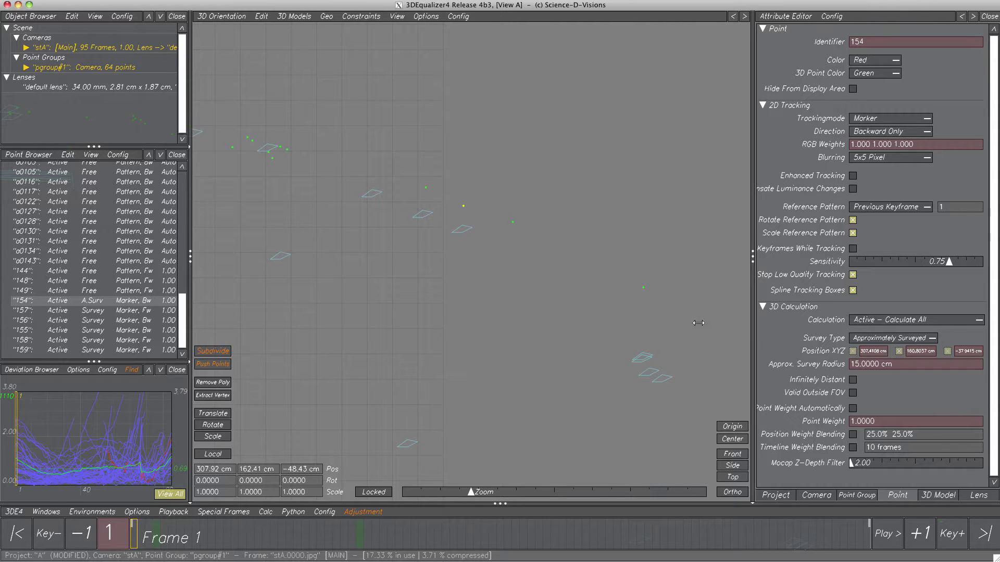
- Set point 154's approximate survey radius to 2 cm, recalculate the whole scene and use the result
{"action": "left_click", "coordinate": [893, 364]}
{"action": "type", "text": "2"}
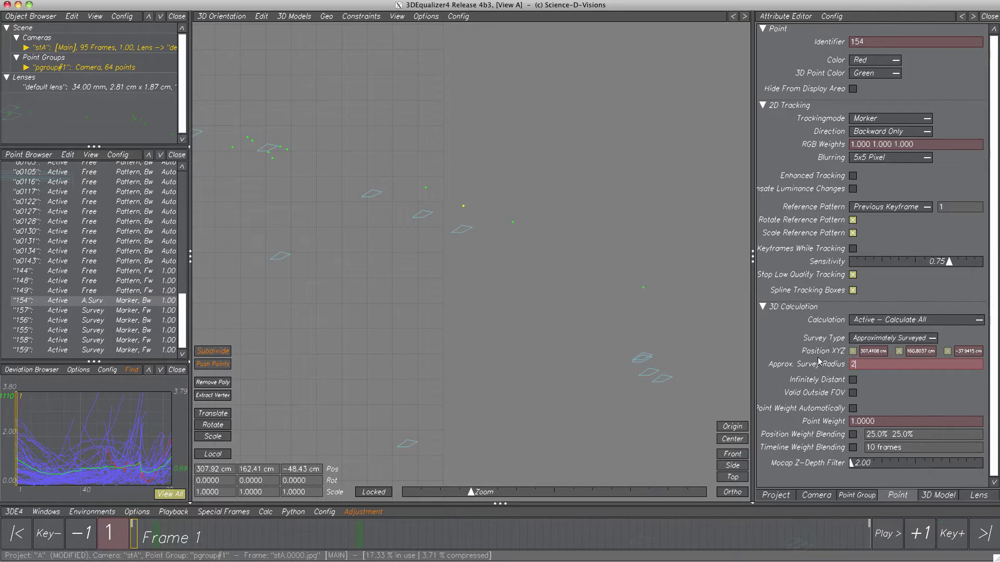
{"action": "key", "text": "Return"}
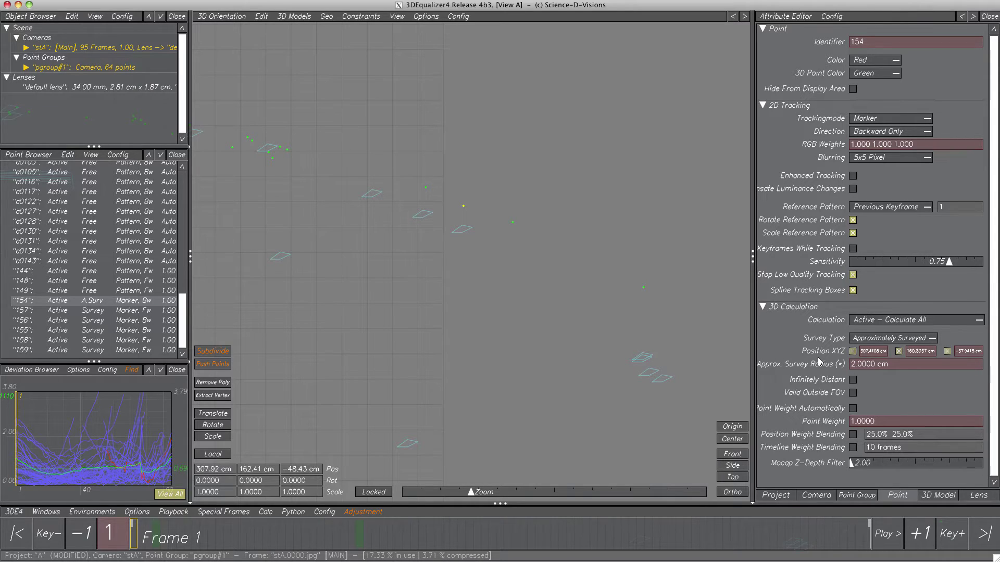
{"action": "key", "text": "alt+c"}
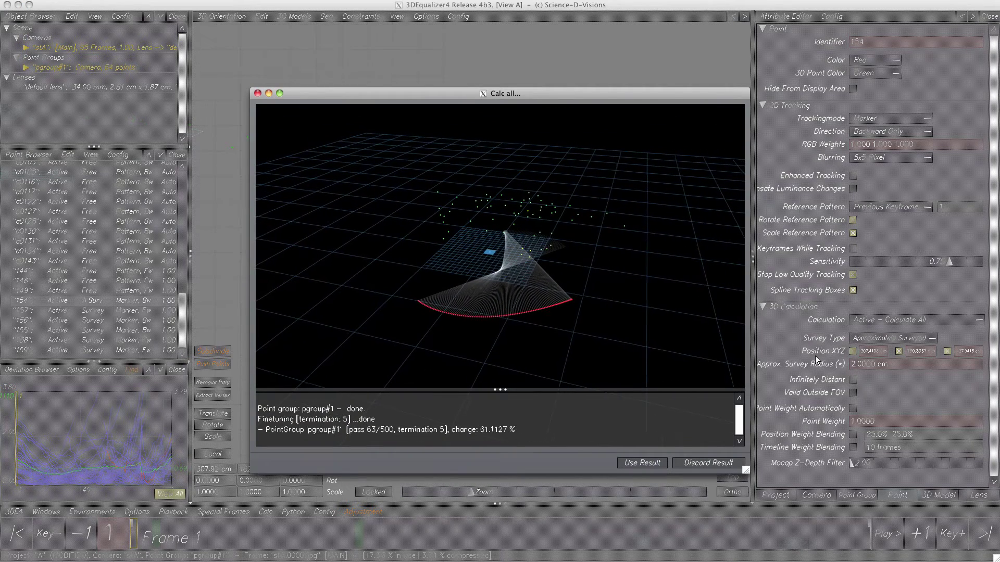
{"action": "left_click", "coordinate": [649, 462]}
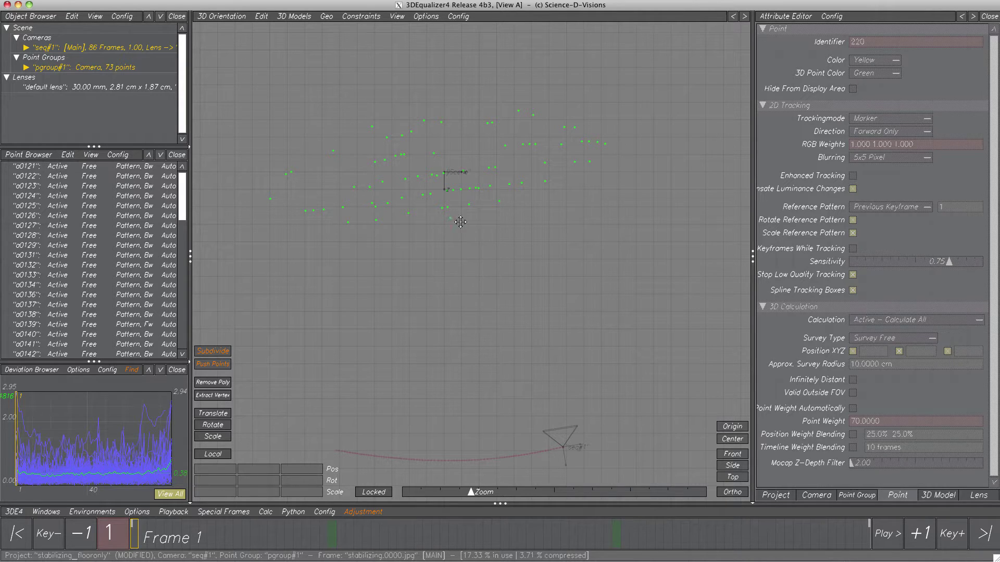
- Create a distance constraint of 29.77 cm between points 220 and a0133
{"action": "middle_click_drag", "start_coordinate": [467, 272], "coordinate": [491, 299]}
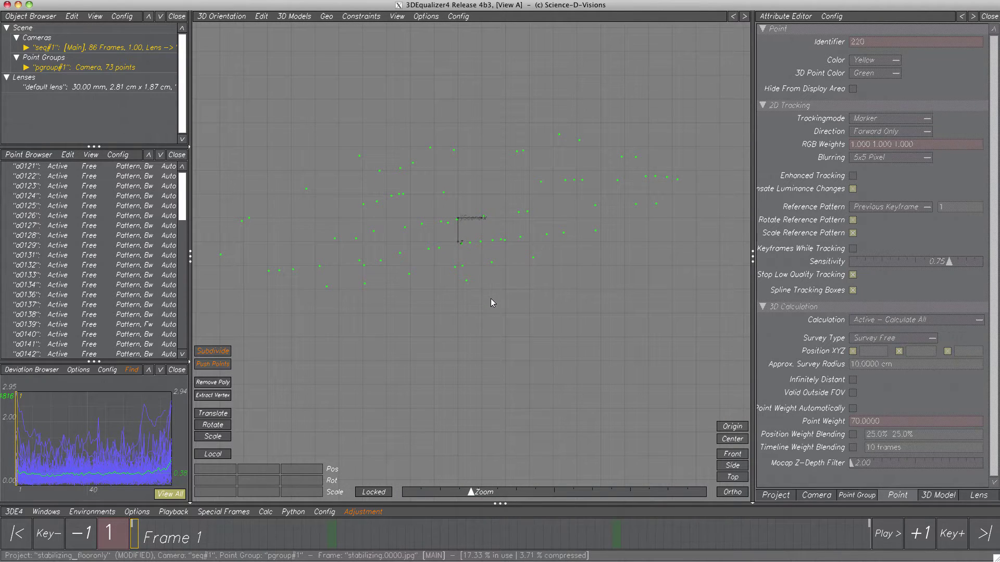
{"action": "left_click", "coordinate": [466, 281]}
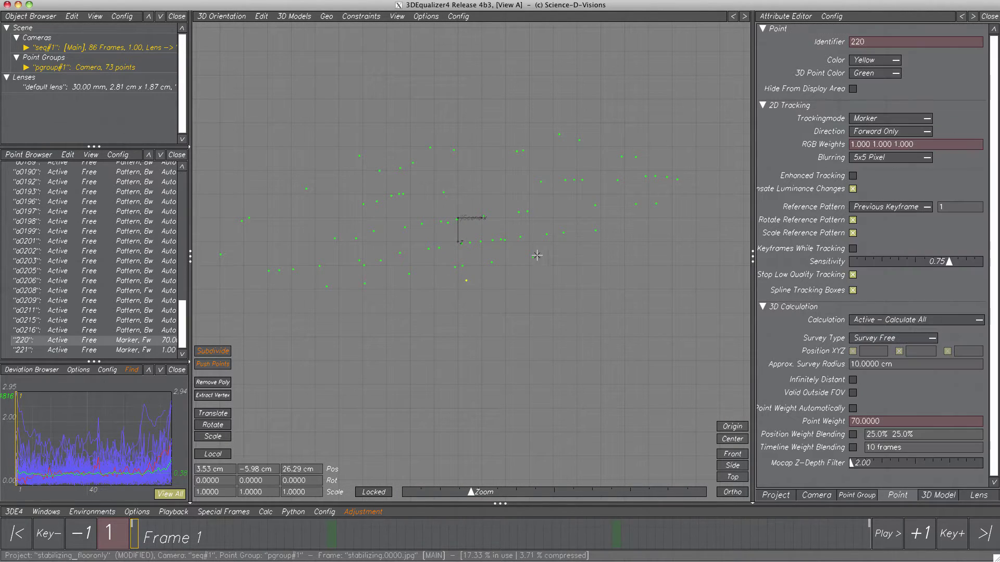
{"action": "left_click_drag", "start_coordinate": [538, 255], "coordinate": [514, 265]}
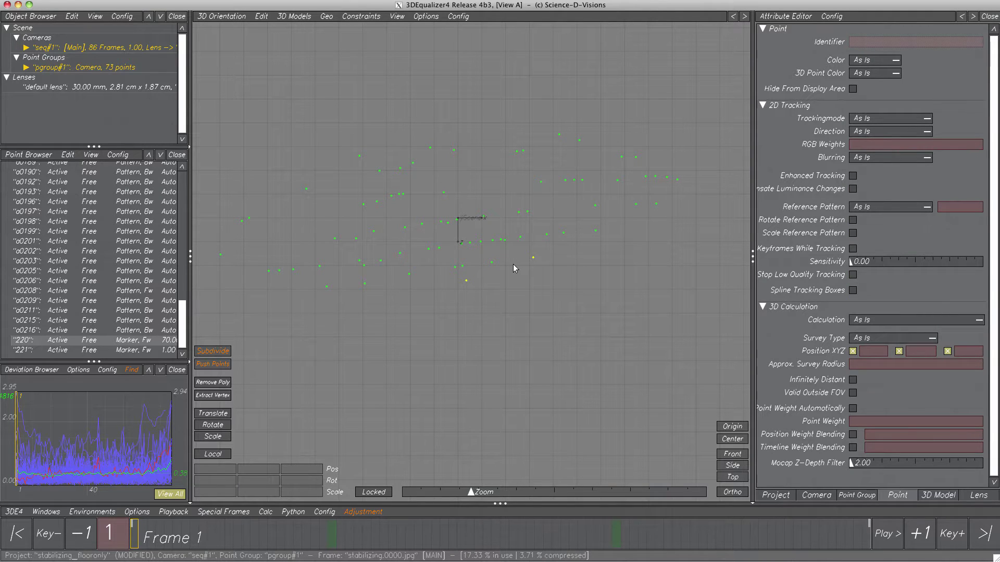
{"action": "left_click", "coordinate": [261, 17]}
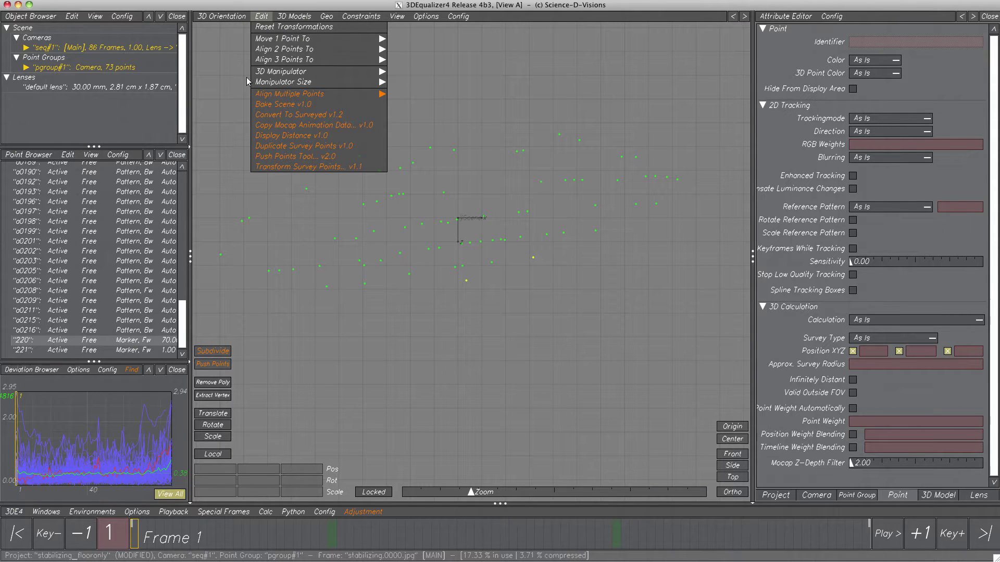
{"action": "left_click", "coordinate": [256, 19]}
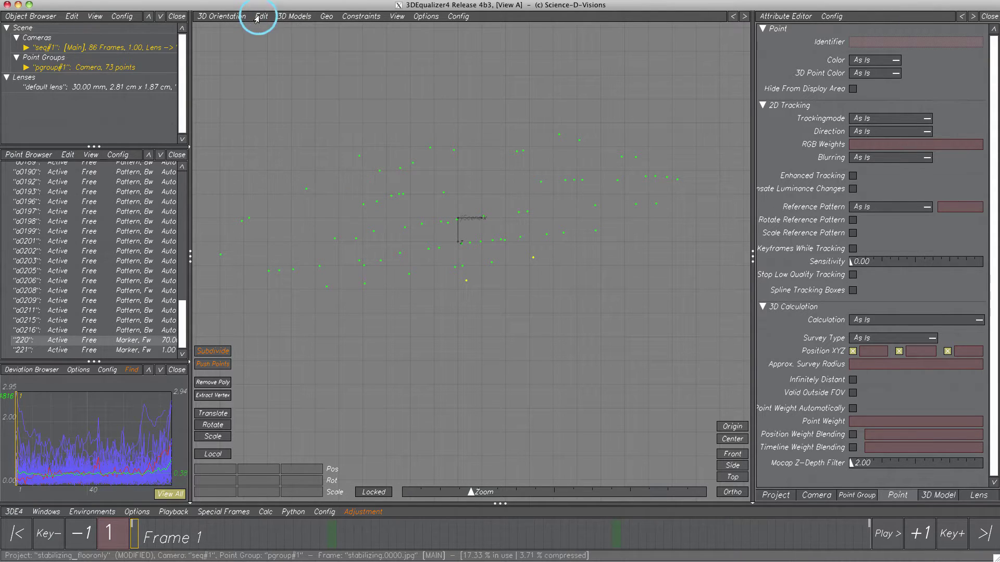
{"action": "left_click", "coordinate": [362, 17]}
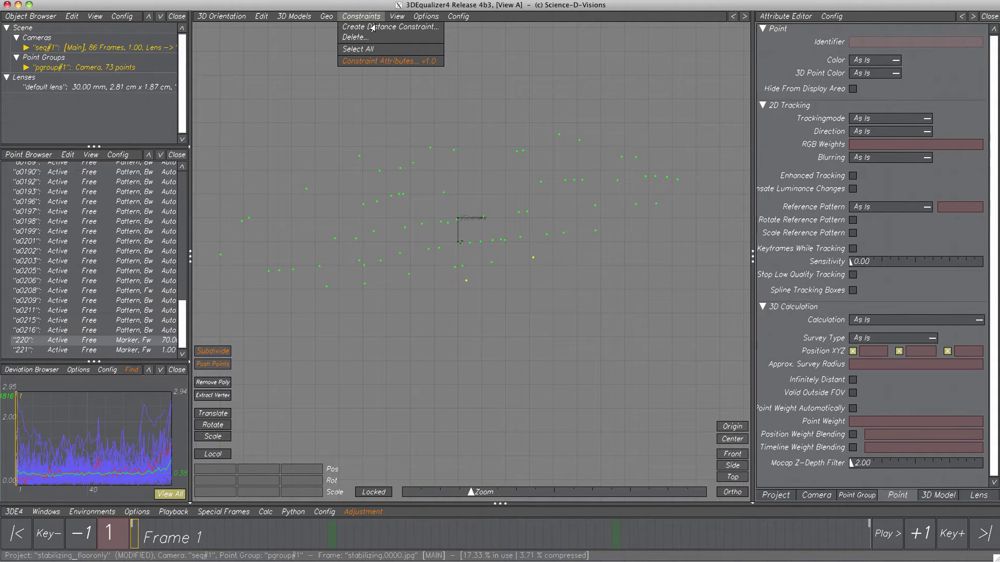
{"action": "left_click", "coordinate": [375, 26]}
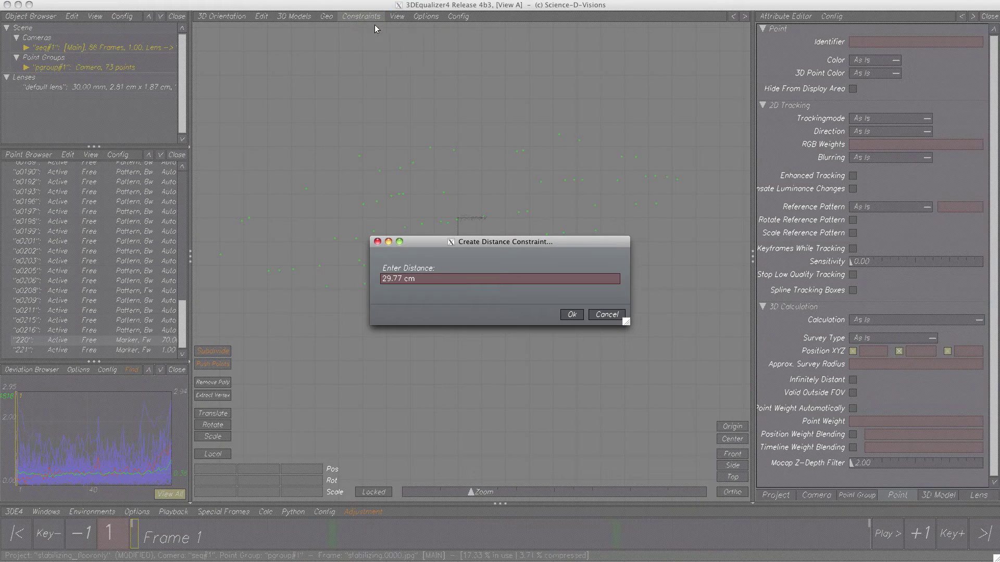
{"action": "left_click", "coordinate": [570, 315]}
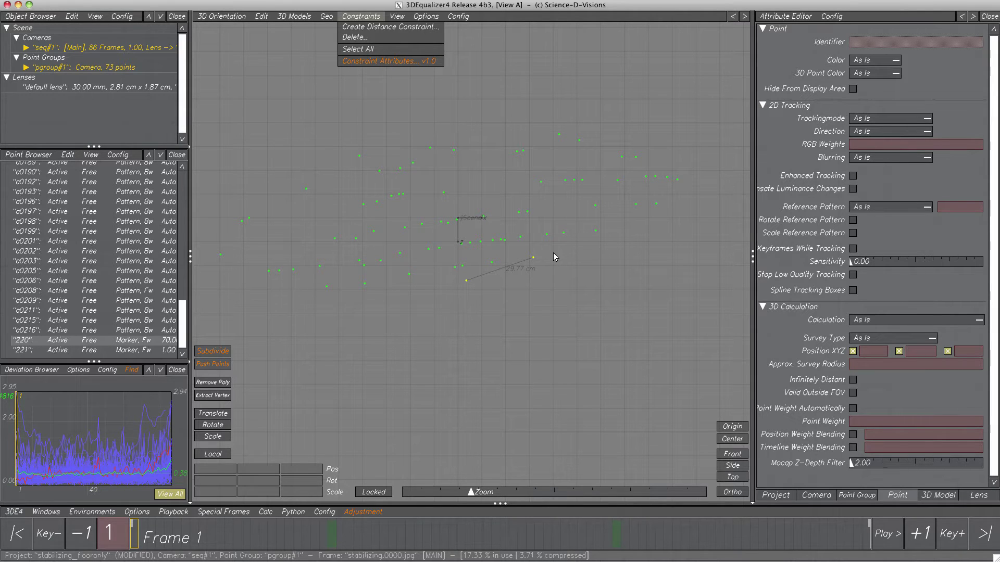
- Create a second distance constraint of 39.06 cm between points a0132 and a0153
{"action": "left_click", "coordinate": [446, 142]}
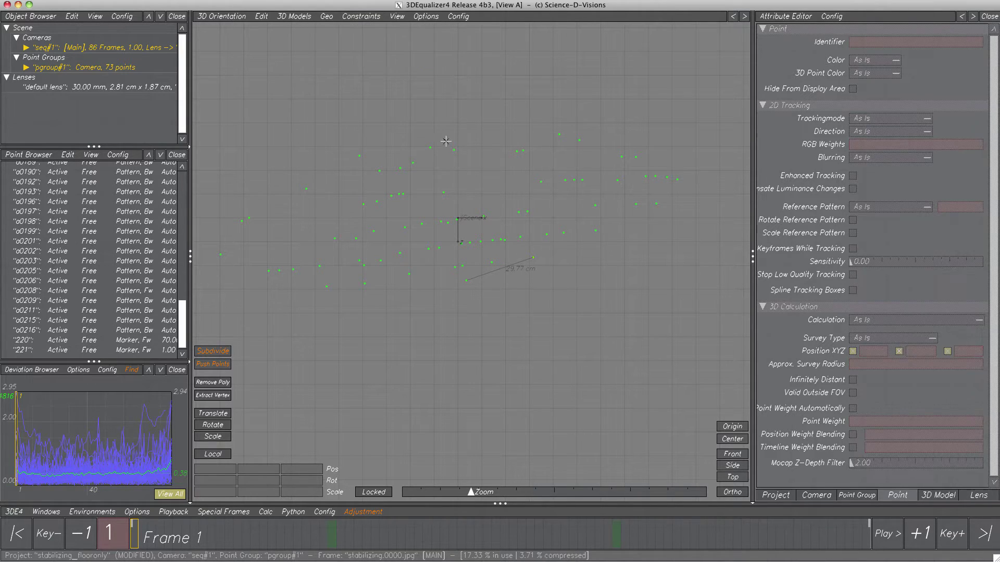
{"action": "left_click", "coordinate": [453, 150]}
{"action": "left_click", "coordinate": [542, 182], "text": "ctrl"}
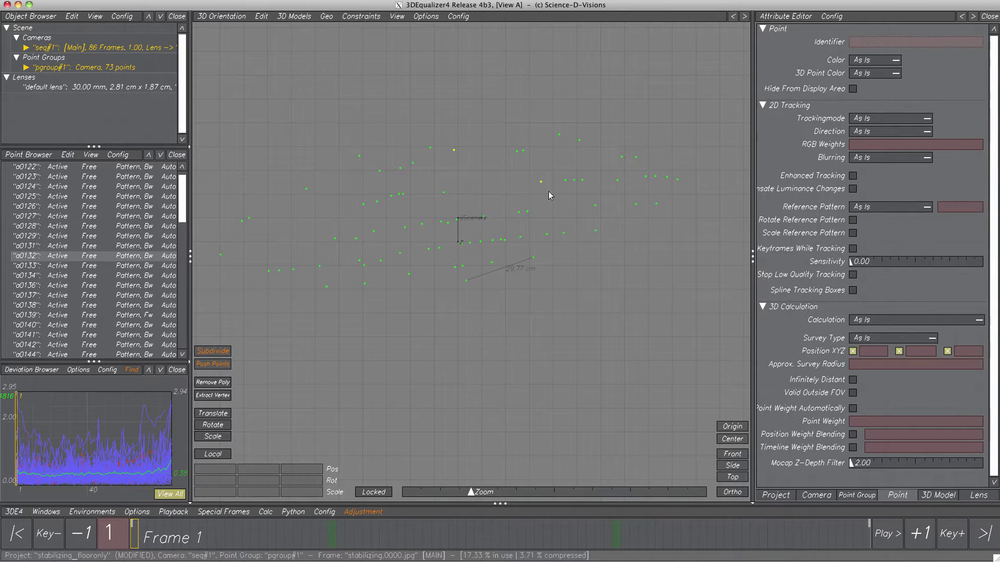
{"action": "left_click", "coordinate": [360, 17]}
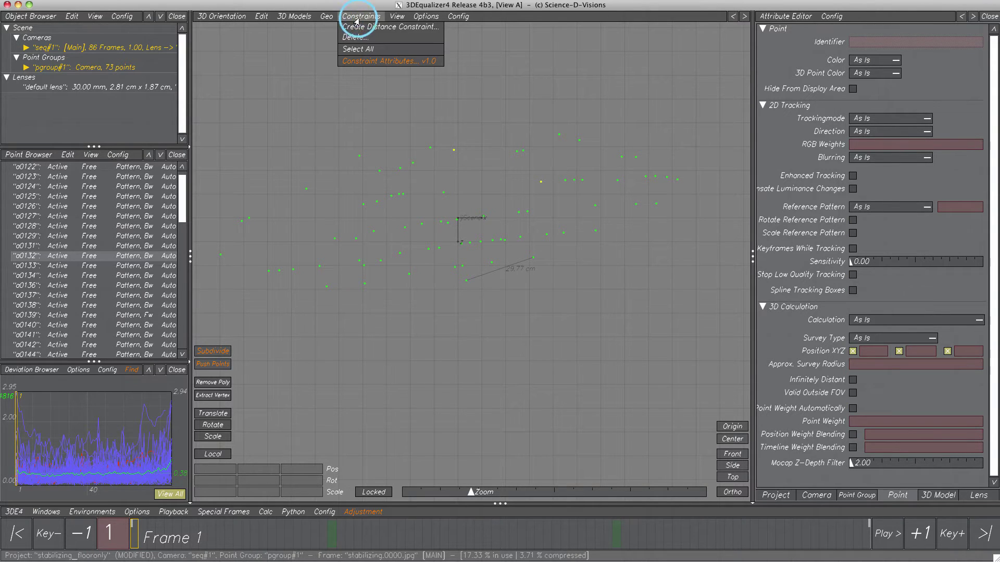
{"action": "left_click", "coordinate": [361, 29]}
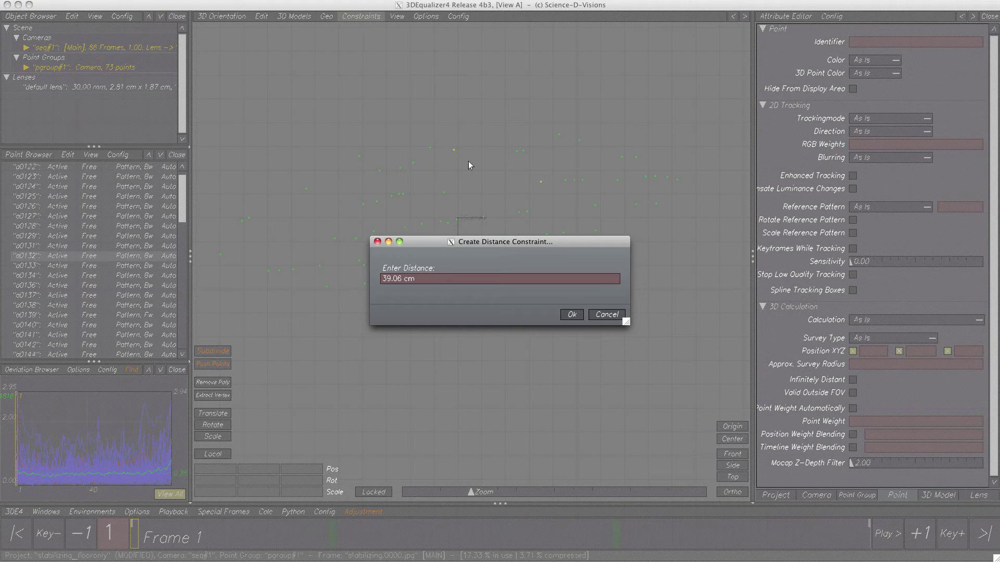
{"action": "left_click", "coordinate": [575, 313]}
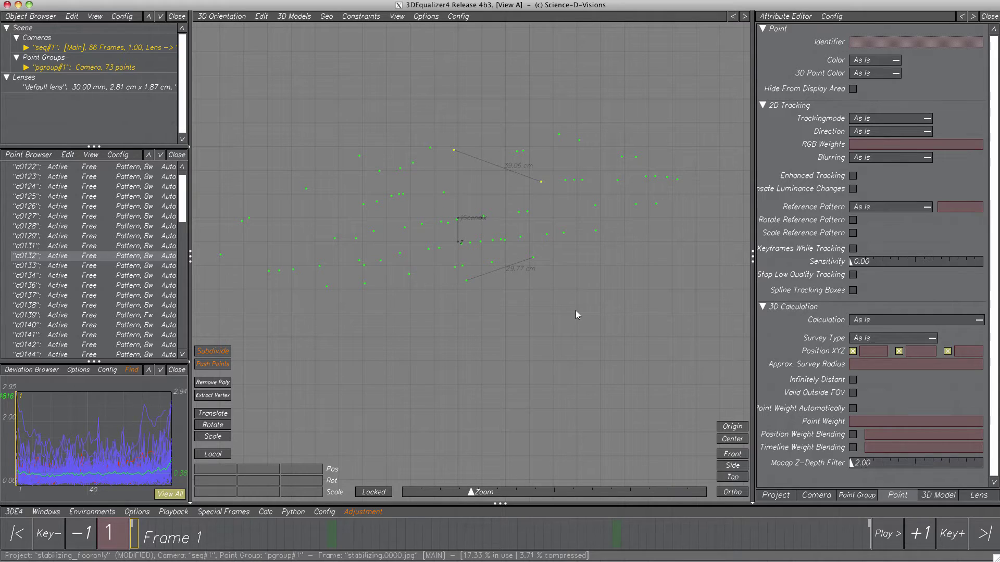
- Select each distance constraint line in the 3D view and list the constraints stored under point group pgroup#1
{"action": "left_click", "coordinate": [495, 173]}
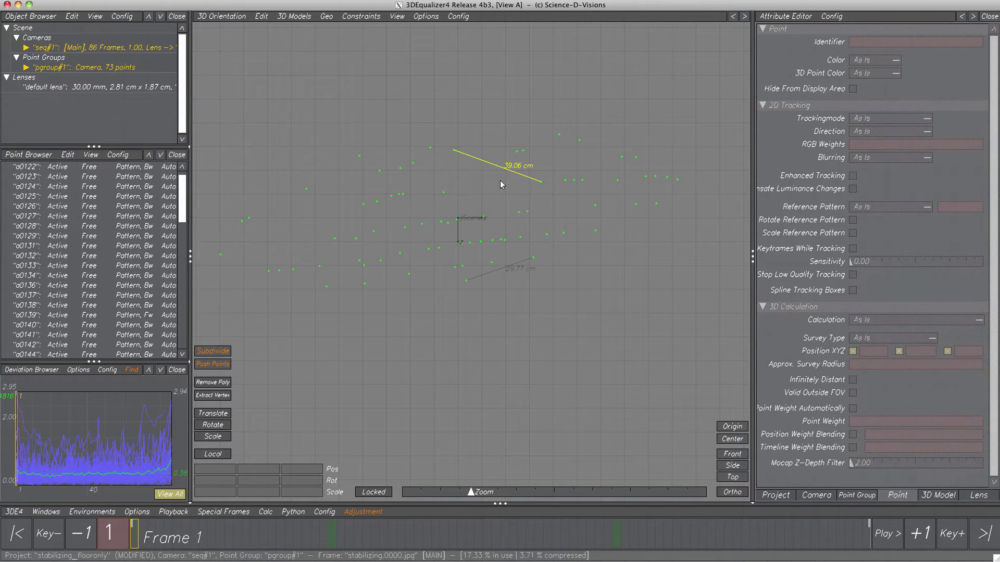
{"action": "left_click", "coordinate": [503, 252]}
{"action": "left_click", "coordinate": [518, 270]}
{"action": "left_click", "coordinate": [25, 68]}
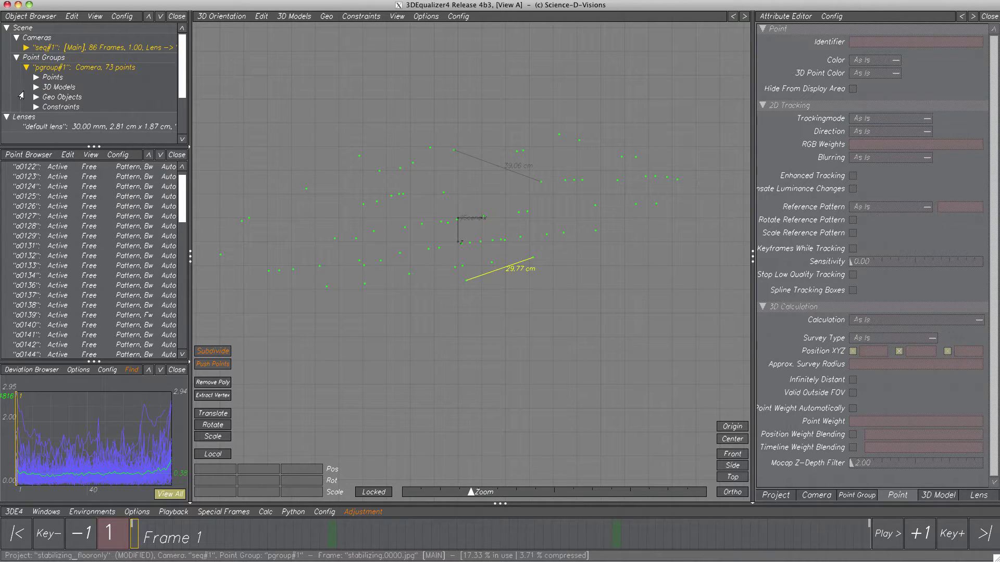
{"action": "left_click", "coordinate": [35, 107]}
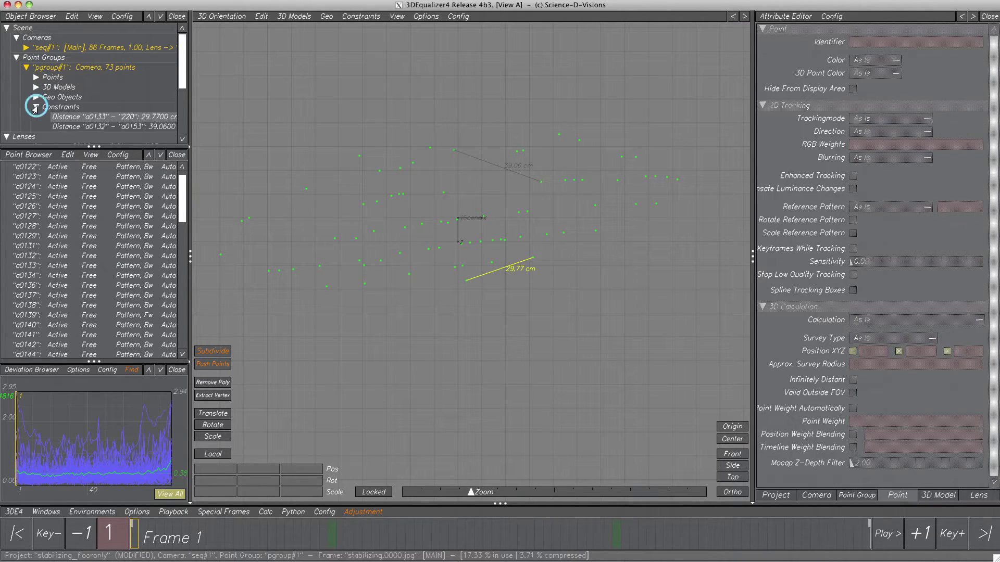
- Deactivate the distance constraint between points a0133 and 220 through its constraint attributes
{"action": "left_click", "coordinate": [69, 127]}
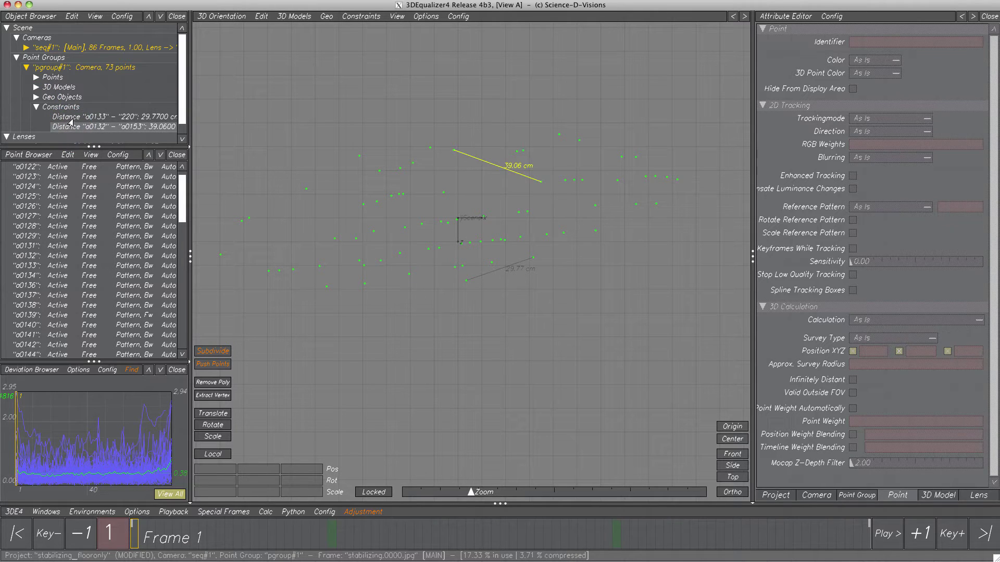
{"action": "left_click", "coordinate": [71, 121]}
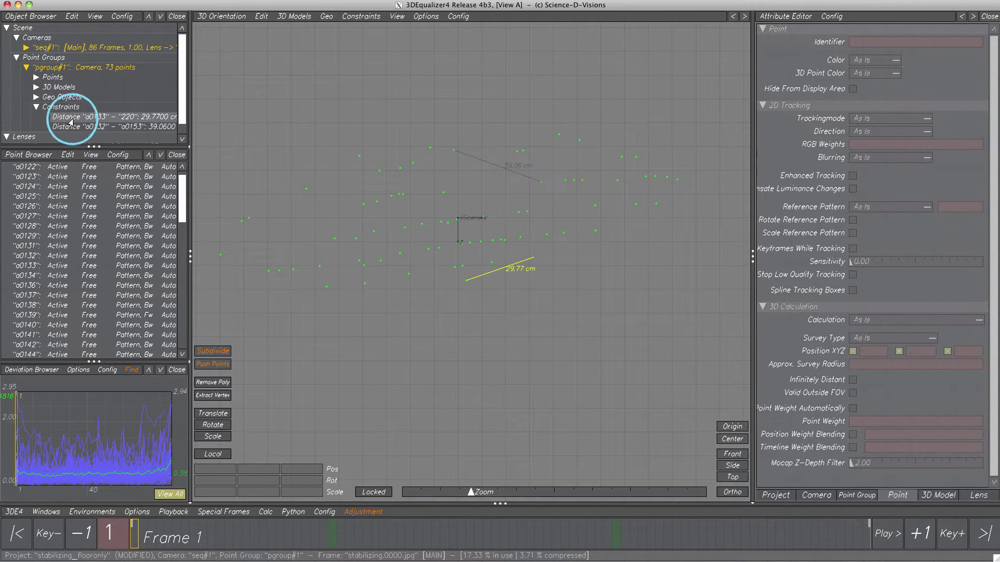
{"action": "left_click", "coordinate": [351, 17]}
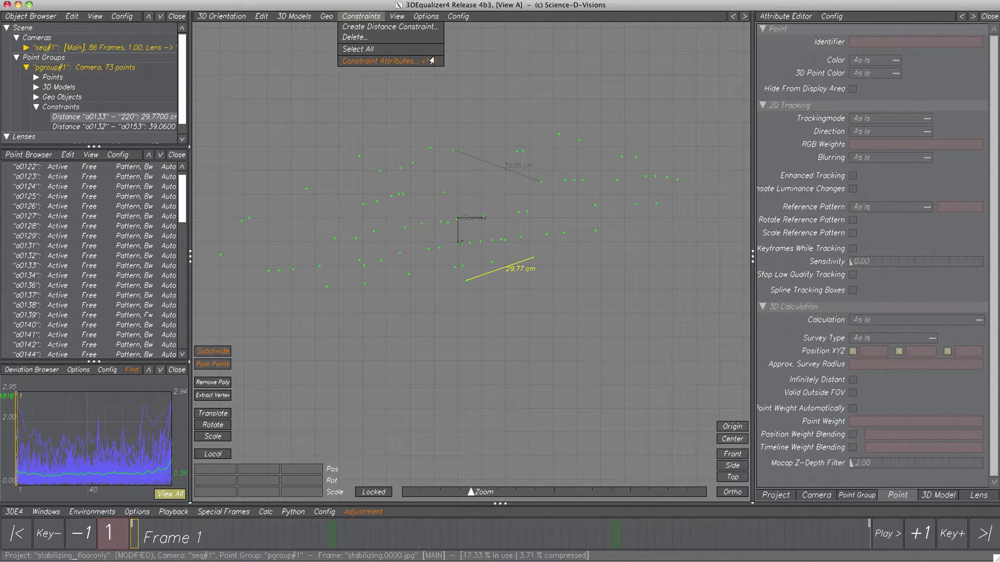
{"action": "left_click", "coordinate": [373, 58]}
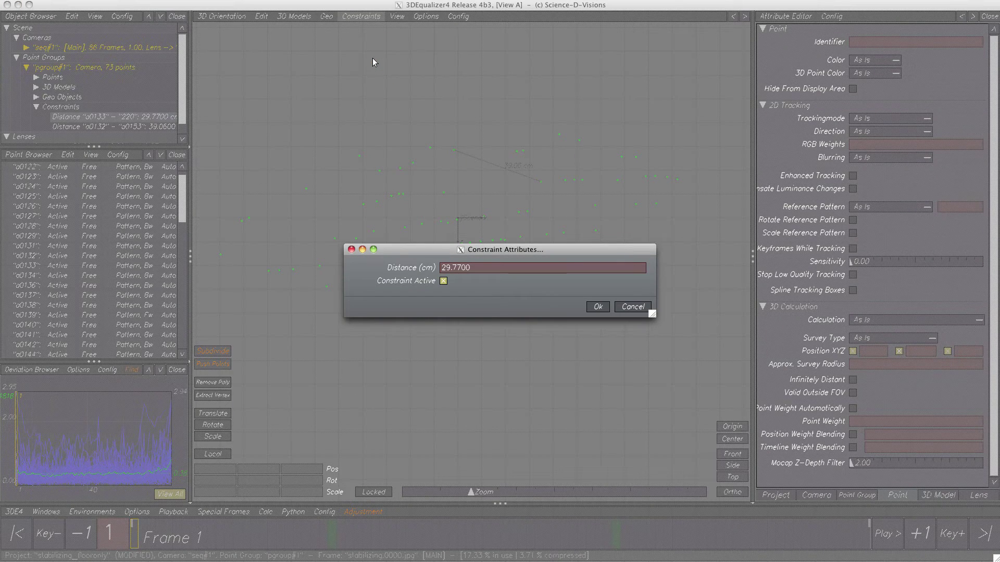
{"action": "left_click", "coordinate": [443, 281]}
{"action": "left_click", "coordinate": [599, 307]}
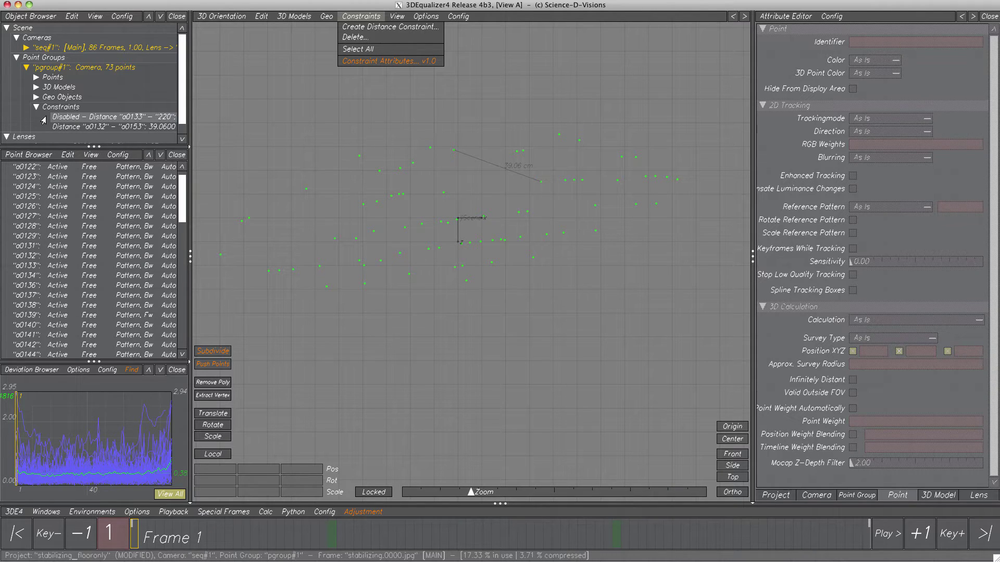
- Reactivate the distance constraint between points a0133 and 220 and set its distance to 22 cm
{"action": "right_click", "coordinate": [83, 119]}
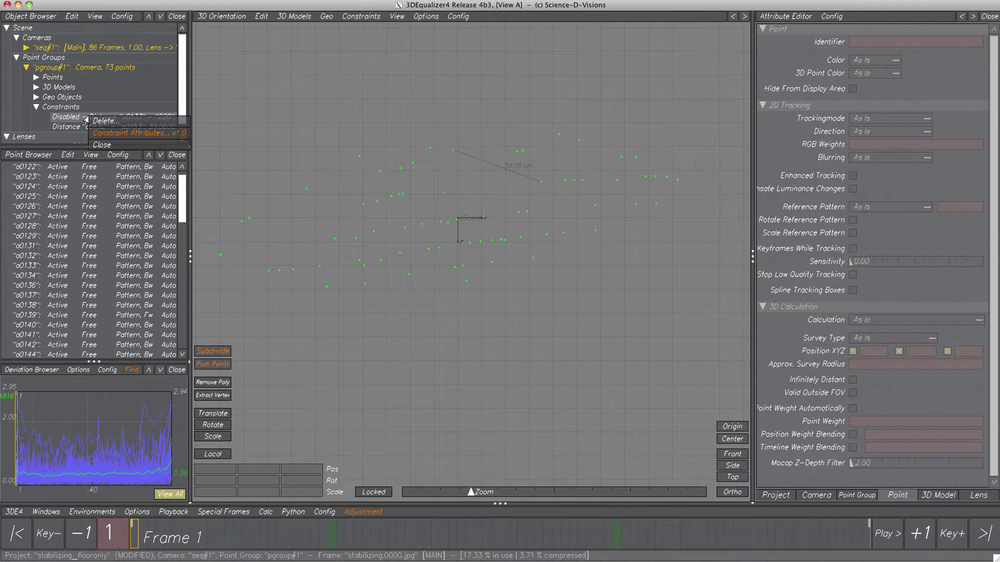
{"action": "left_click", "coordinate": [109, 134]}
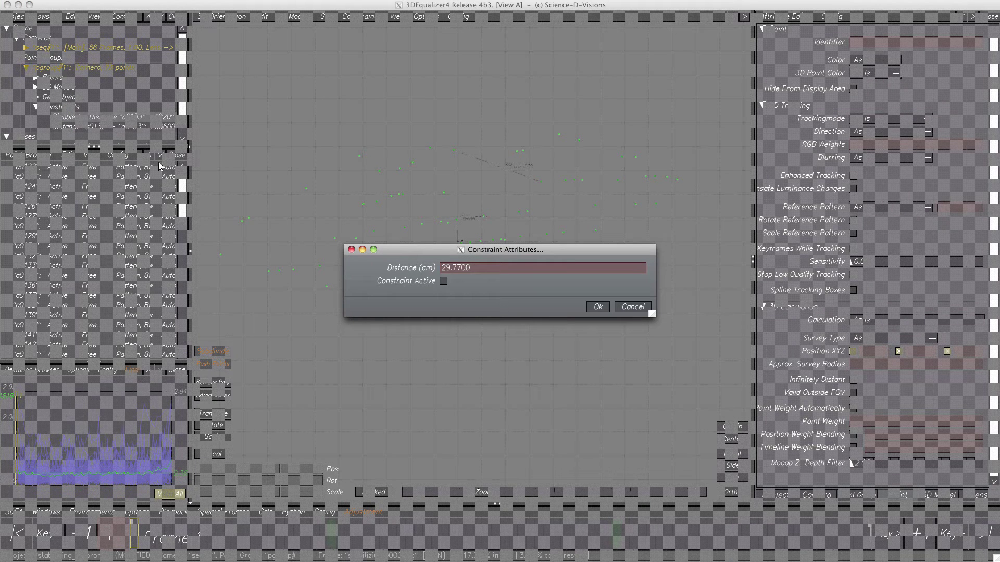
{"action": "left_click", "coordinate": [443, 282]}
{"action": "left_click_drag", "start_coordinate": [484, 268], "coordinate": [407, 269]}
{"action": "type", "text": "22"}
{"action": "left_click", "coordinate": [597, 307]}
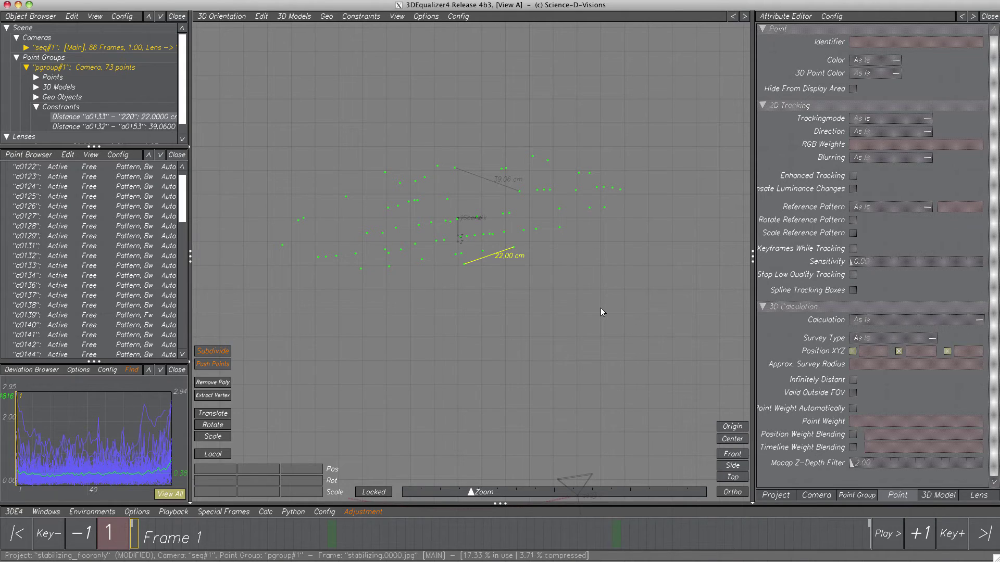
- Recalculate the whole scene with the 22 cm constraint and use the result
{"action": "key", "text": "alt+c"}
{"action": "left_click_drag", "start_coordinate": [656, 99], "coordinate": [38, 61]}
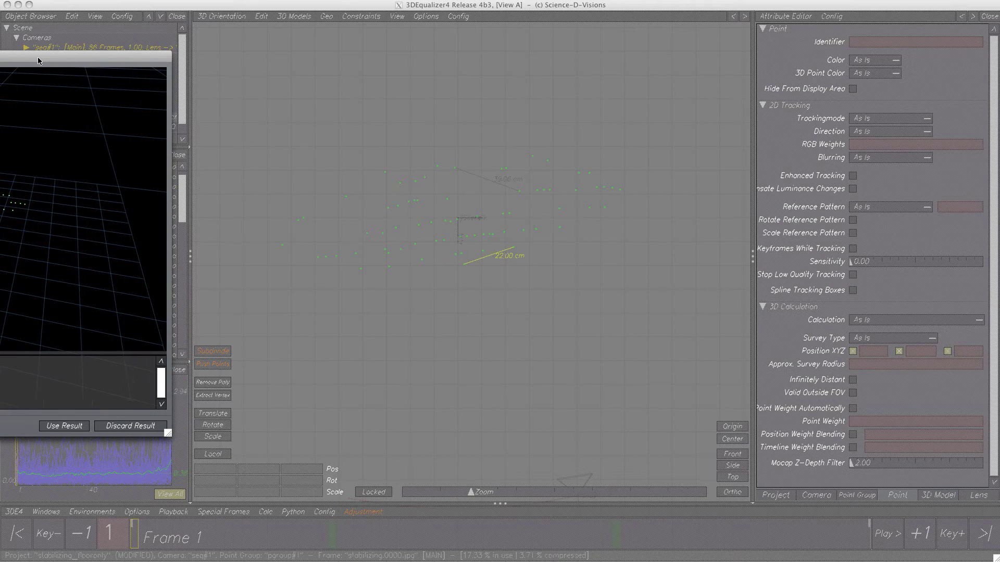
{"action": "left_click", "coordinate": [66, 426]}
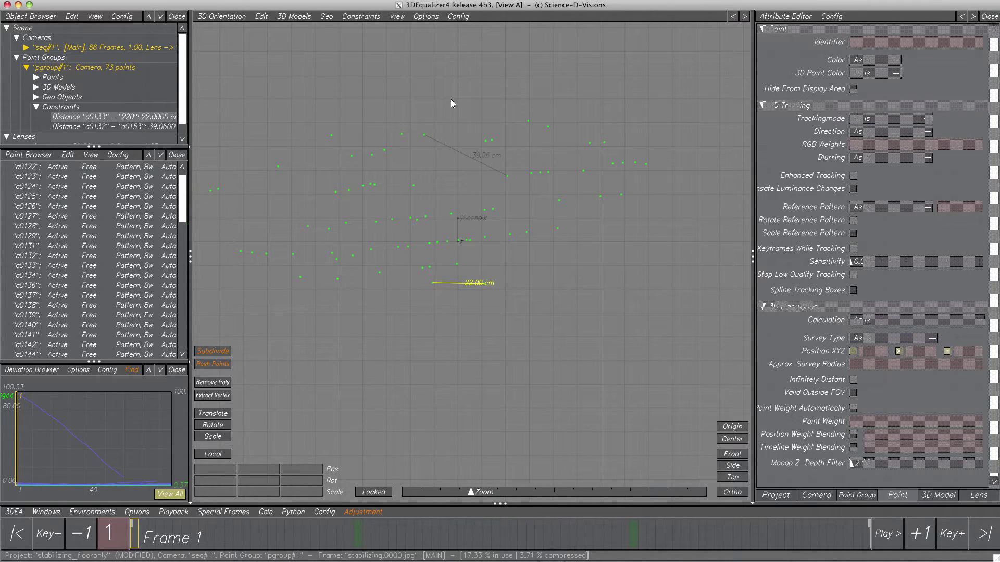
- Set the distance constraint between a0133 and 220 to 37 cm, recalculate the whole scene and use the result
{"action": "right_click", "coordinate": [108, 118]}
{"action": "left_click", "coordinate": [122, 131]}
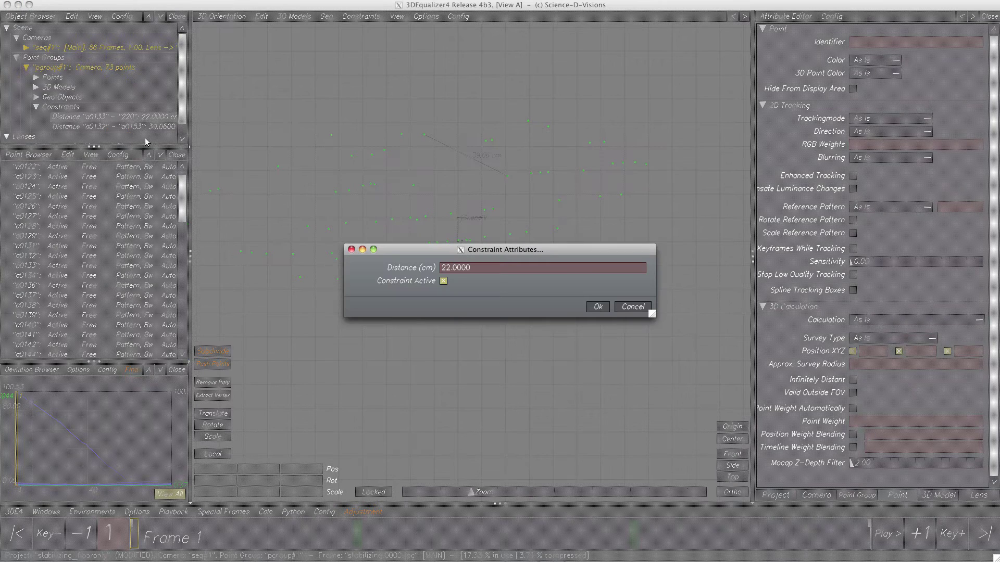
{"action": "left_click", "coordinate": [489, 267]}
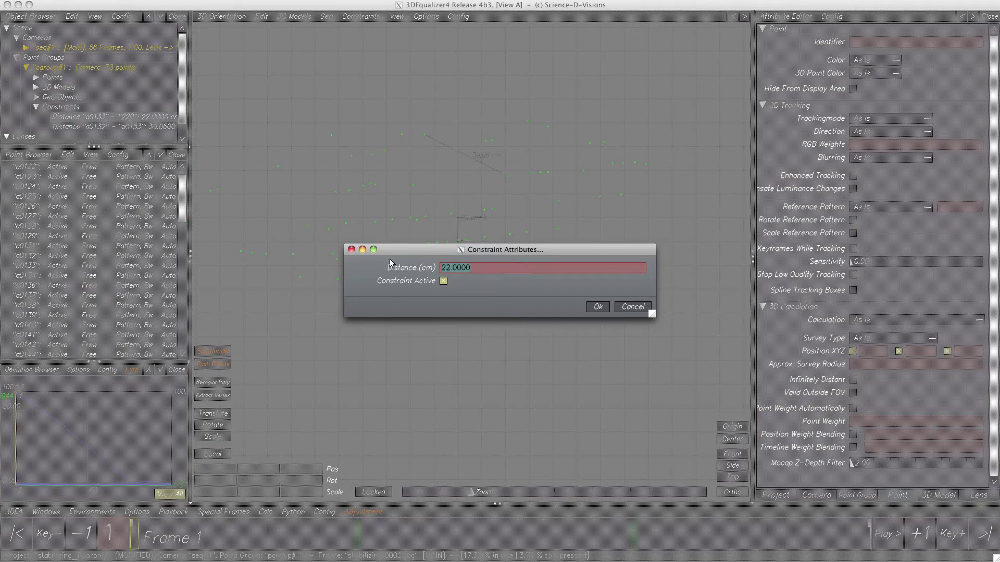
{"action": "type", "text": "37"}
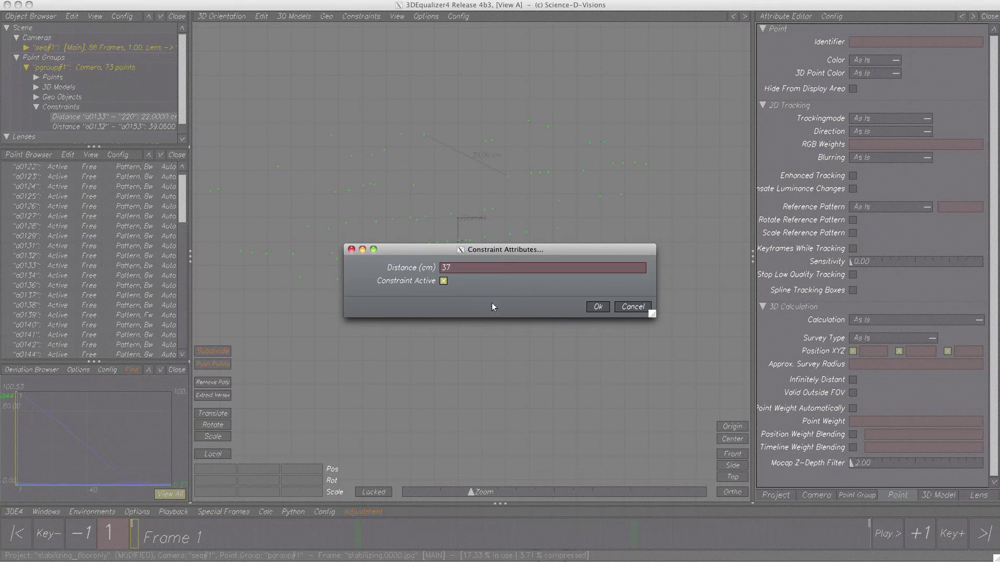
{"action": "left_click", "coordinate": [598, 307]}
{"action": "key", "text": "alt+c"}
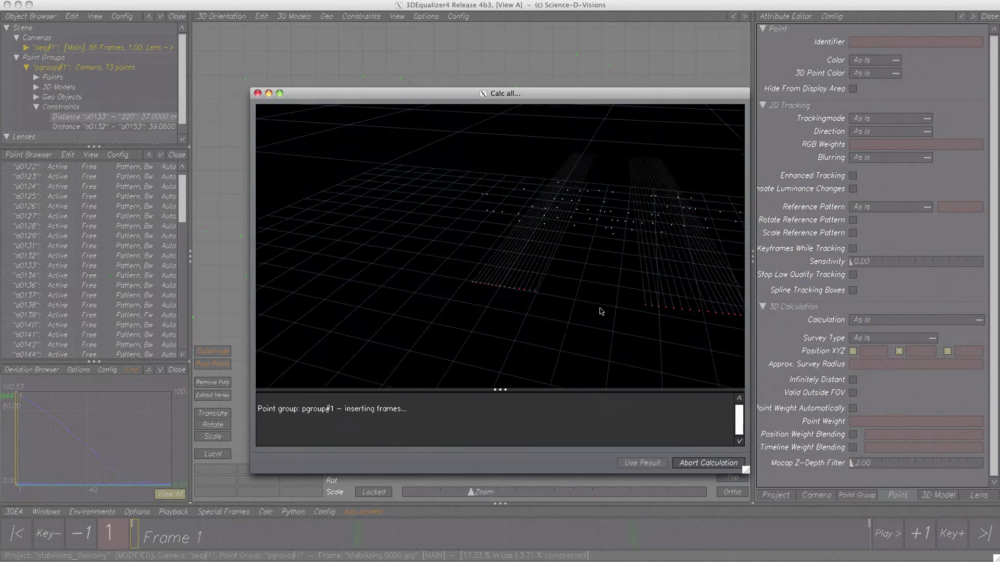
{"action": "left_click_drag", "start_coordinate": [583, 88], "coordinate": [2, 79]}
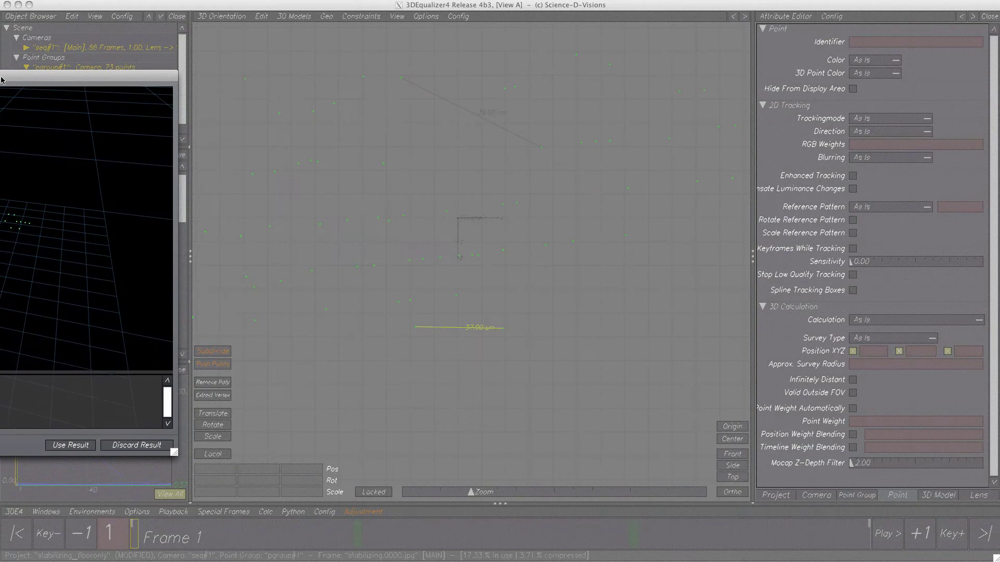
{"action": "left_click", "coordinate": [75, 445]}
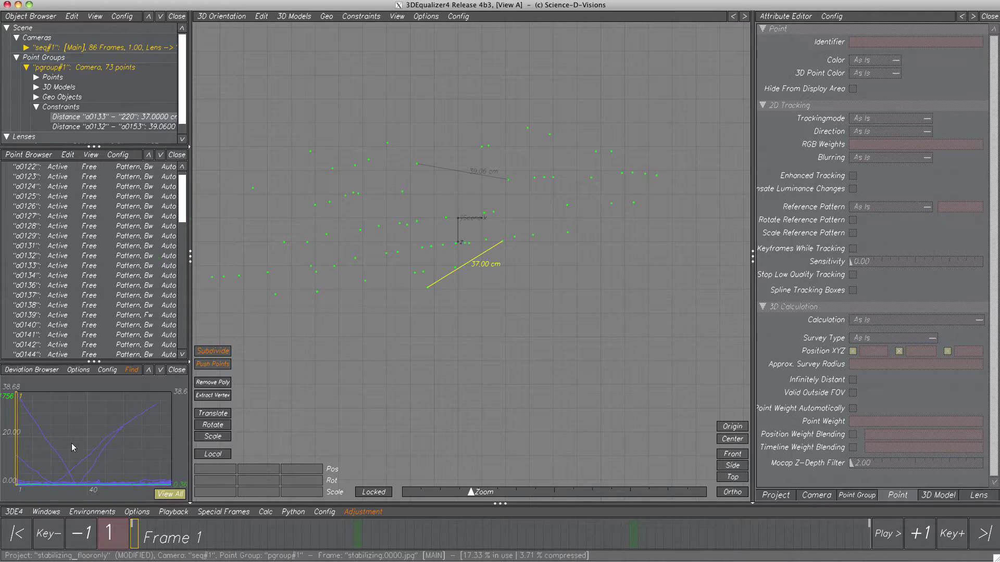
- Delete the distance constraint between points a0133 and 220
{"action": "right_click", "coordinate": [111, 121]}
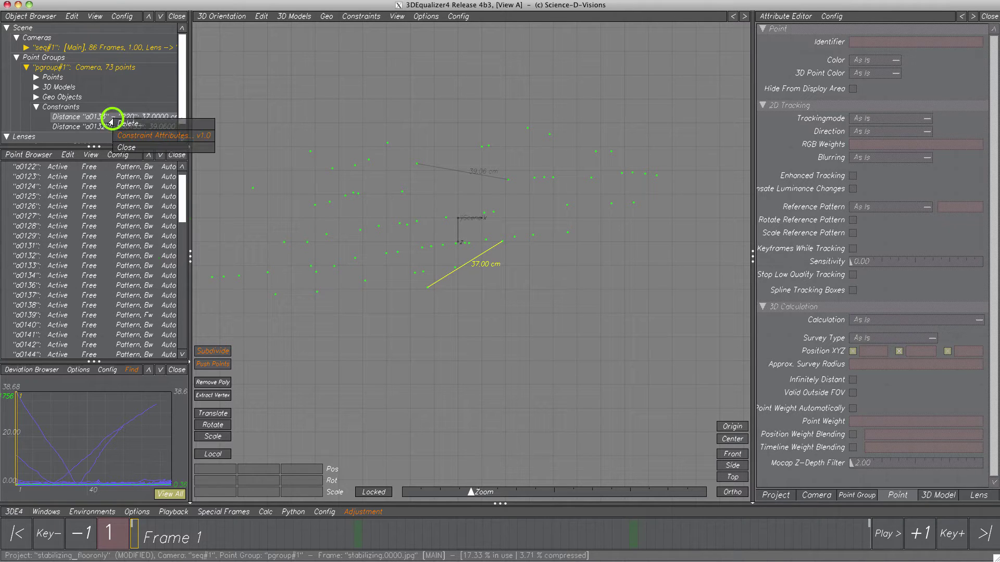
{"action": "left_click", "coordinate": [123, 125]}
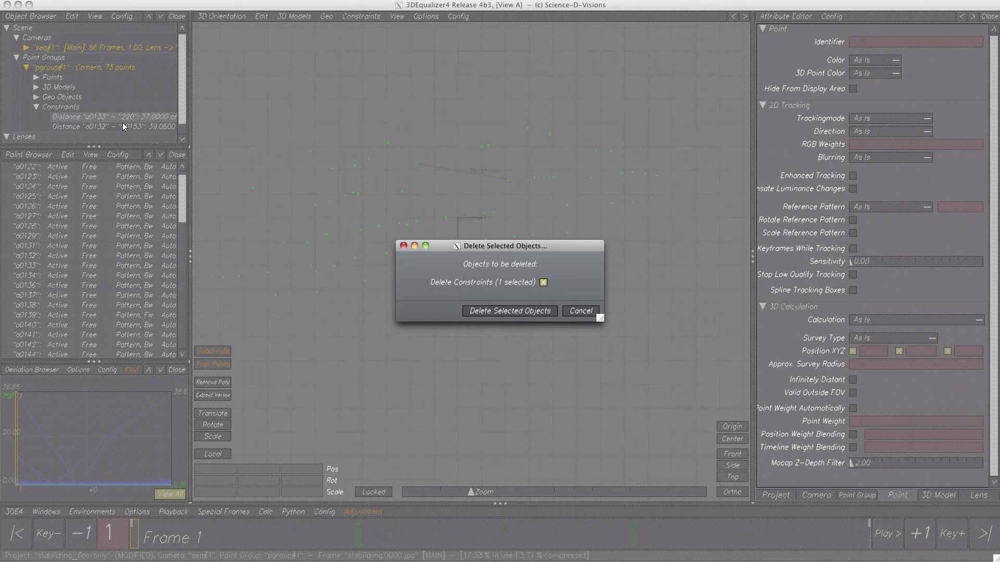
{"action": "left_click", "coordinate": [511, 311]}
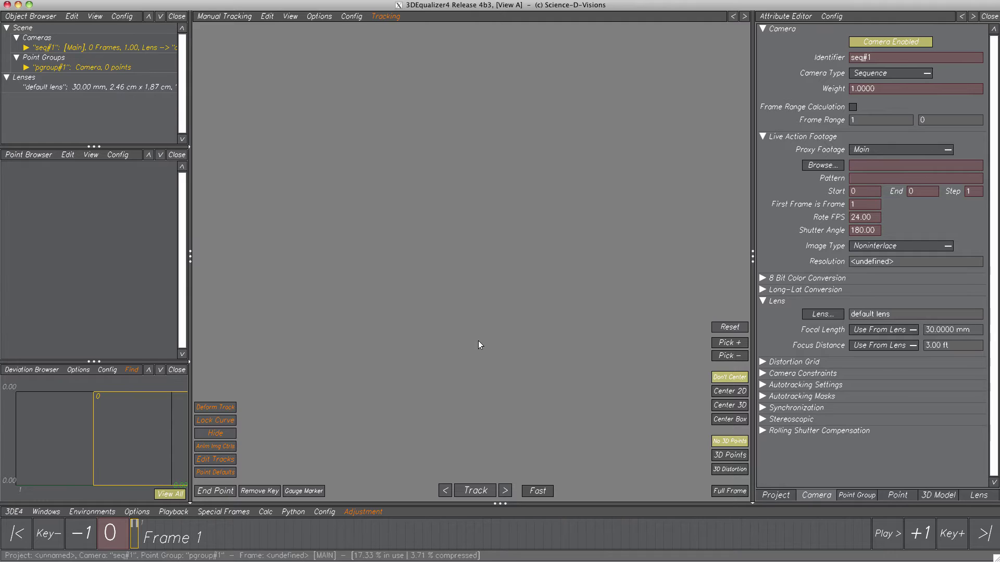
- Load the panorama image pos1.jpg as the live action footage of camera seq#1
{"action": "left_click", "coordinate": [821, 166]}
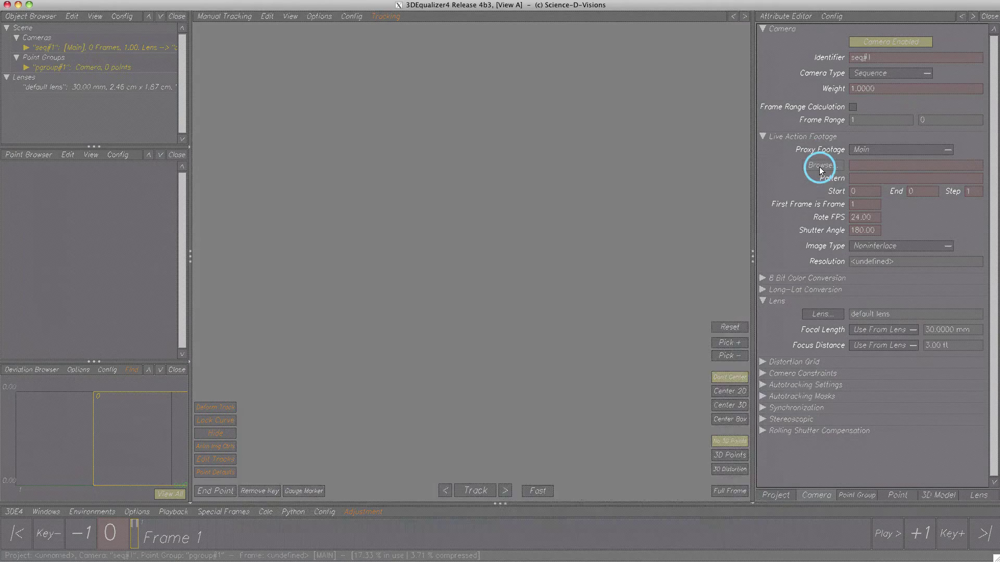
{"action": "left_click", "coordinate": [338, 340]}
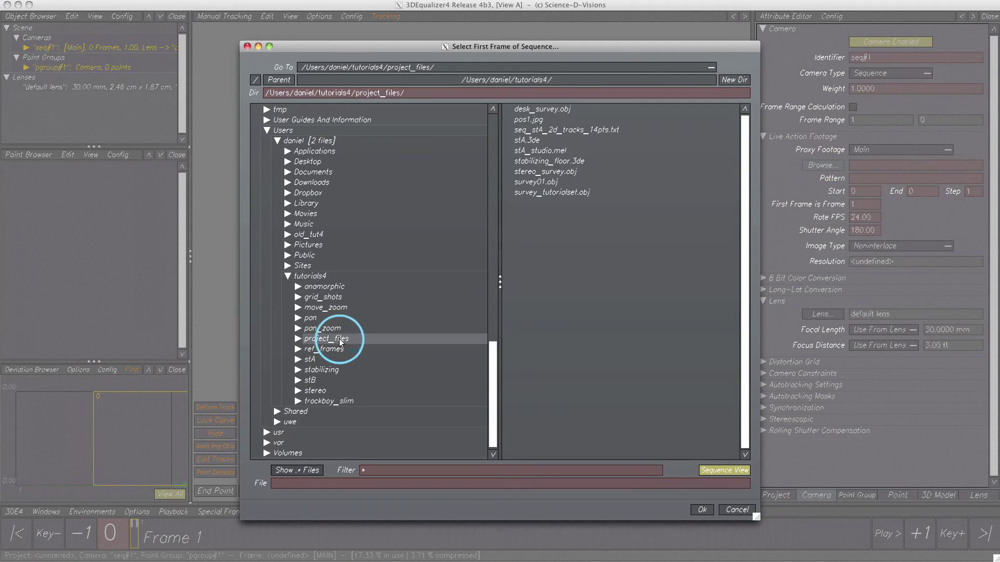
{"action": "left_click", "coordinate": [528, 120]}
{"action": "left_click", "coordinate": [700, 510]}
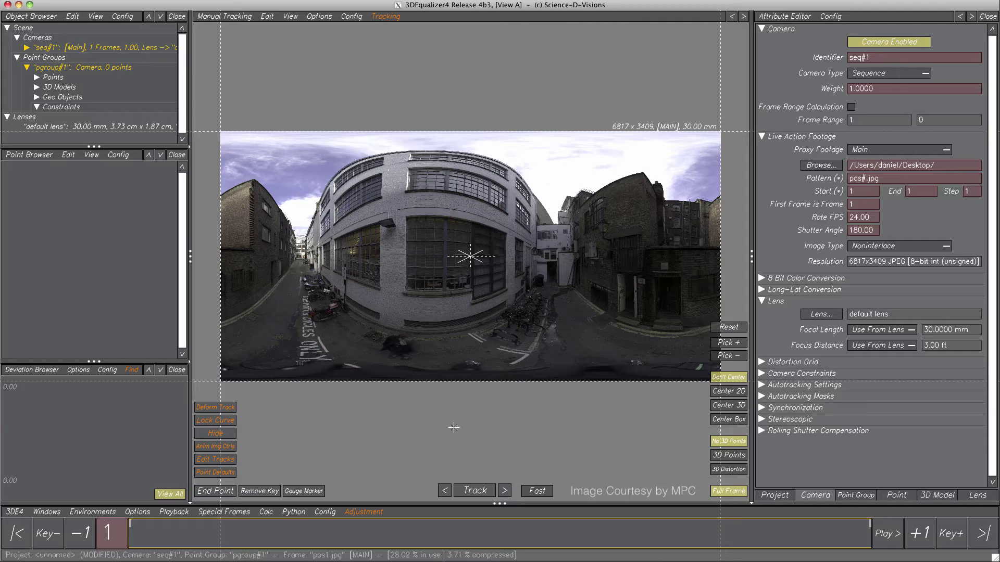
- Set the footage pattern to pos1.jpg and the end frame to 100
{"action": "double_click", "coordinate": [862, 178]}
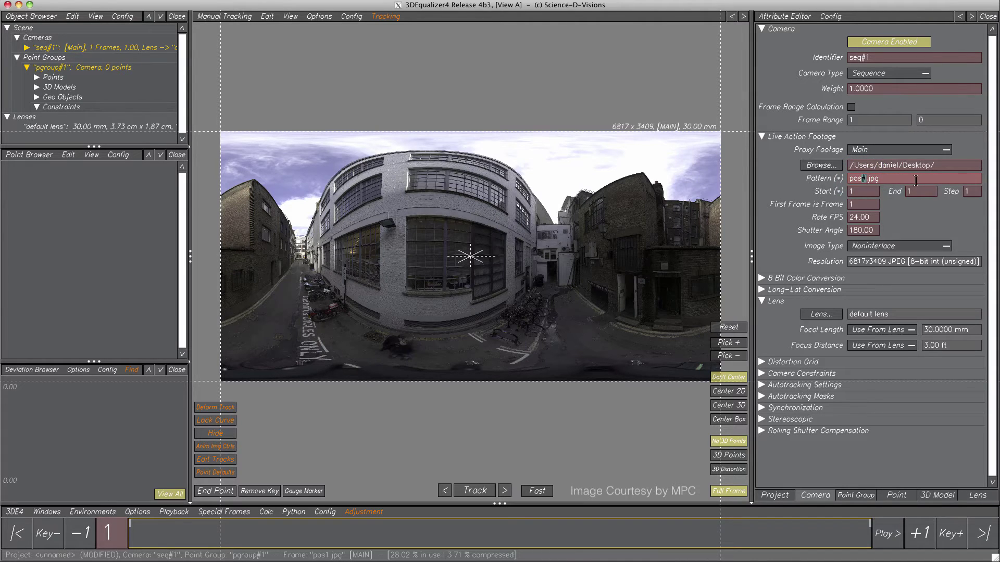
{"action": "type", "text": "1"}
{"action": "key", "text": "Return"}
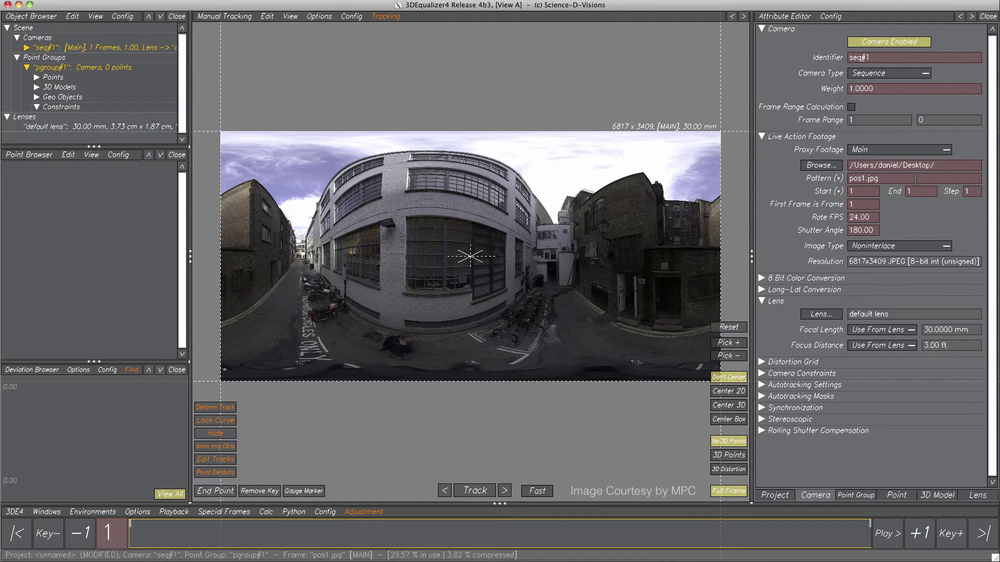
{"action": "left_click", "coordinate": [916, 191]}
{"action": "type", "text": "00"}
{"action": "key", "text": "Return"}
- Enable Long-Lat Conversion for the camera and set its resolution to 1920 x 1080
{"action": "left_click", "coordinate": [761, 291]}
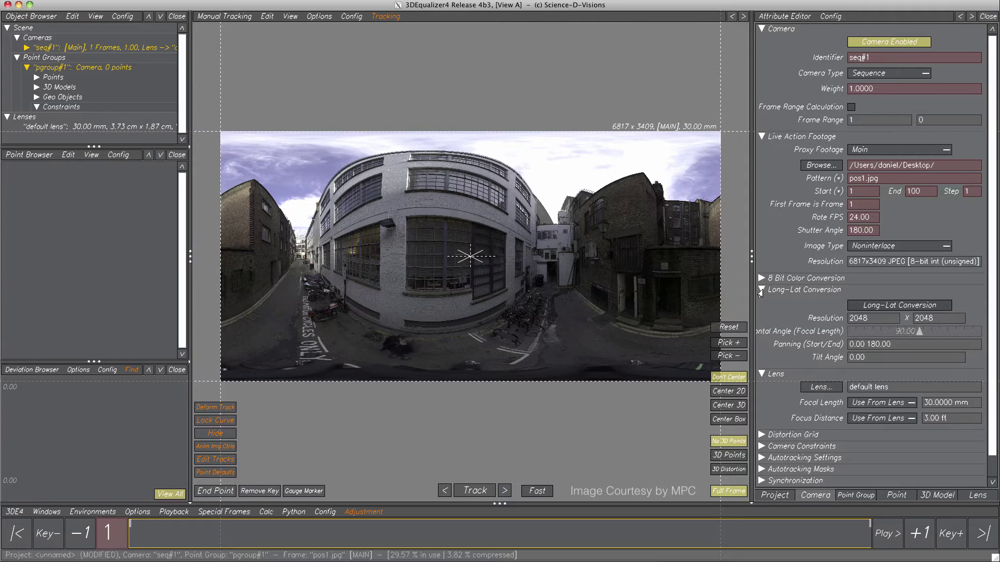
{"action": "left_click", "coordinate": [904, 307]}
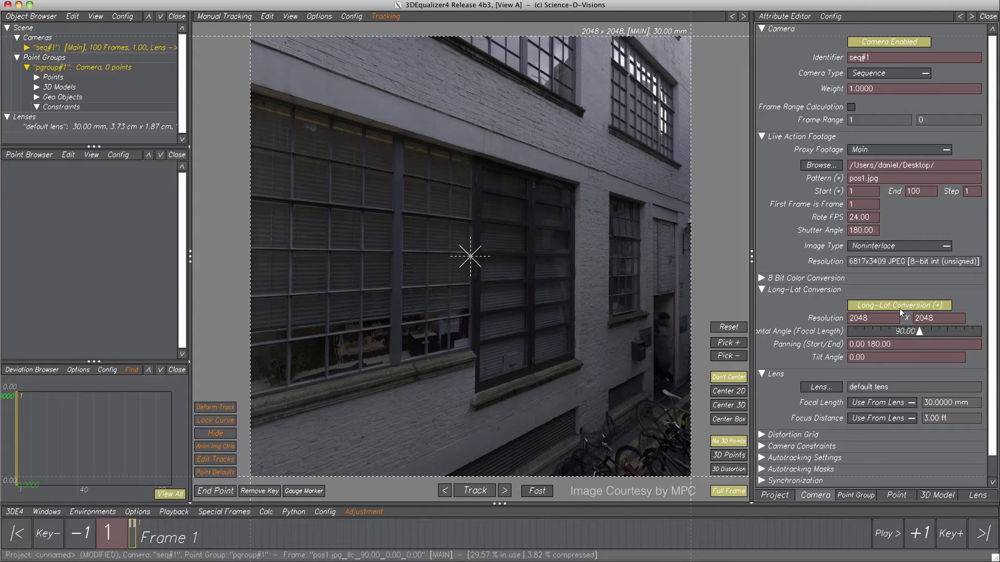
{"action": "double_click", "coordinate": [888, 318]}
{"action": "type", "text": "1920"}
{"action": "key", "text": "Tab"}
{"action": "type", "text": "1080"}
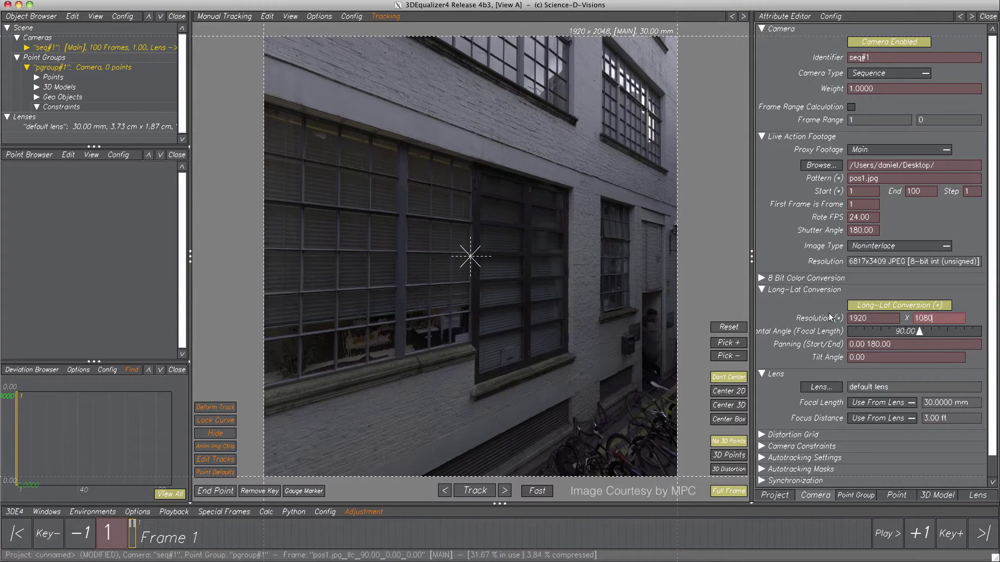
{"action": "key", "text": "Return"}
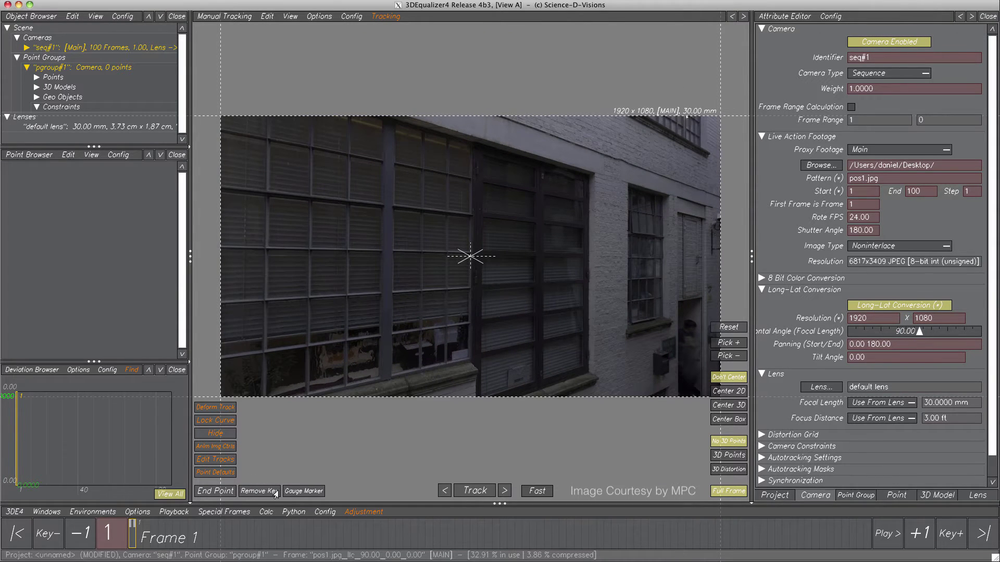
- Scrub through the converted sequence and back, and adjust the long-lat conversion's horizontal angle to 91.32
{"action": "left_click_drag", "start_coordinate": [133, 529], "coordinate": [856, 534]}
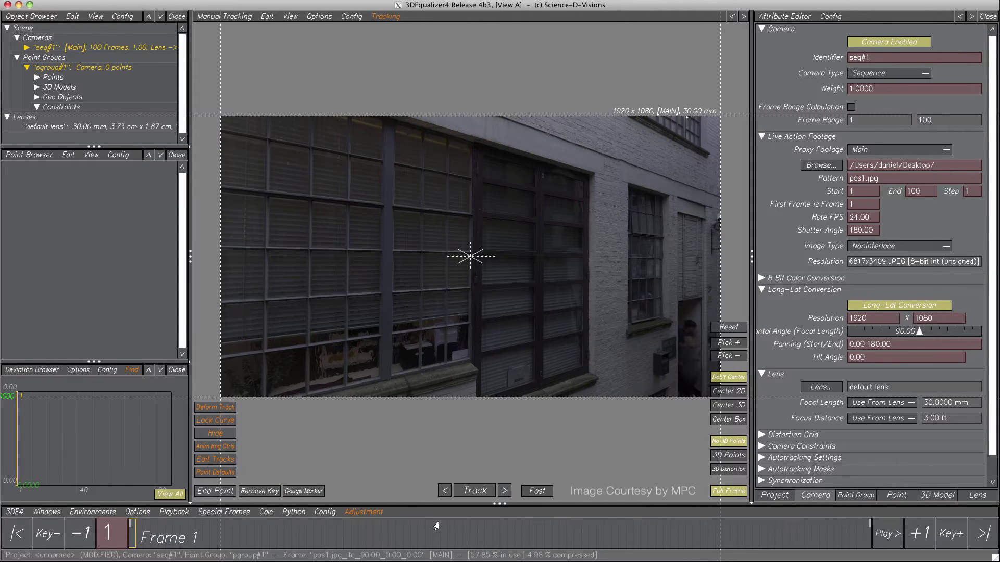
{"action": "mouse_move", "coordinate": [127, 534]}
{"action": "left_mouse_down"}
{"action": "mouse_move", "coordinate": [871, 541]}
{"action": "mouse_move", "coordinate": [388, 549]}
{"action": "mouse_move", "coordinate": [122, 537]}
{"action": "left_mouse_up"}
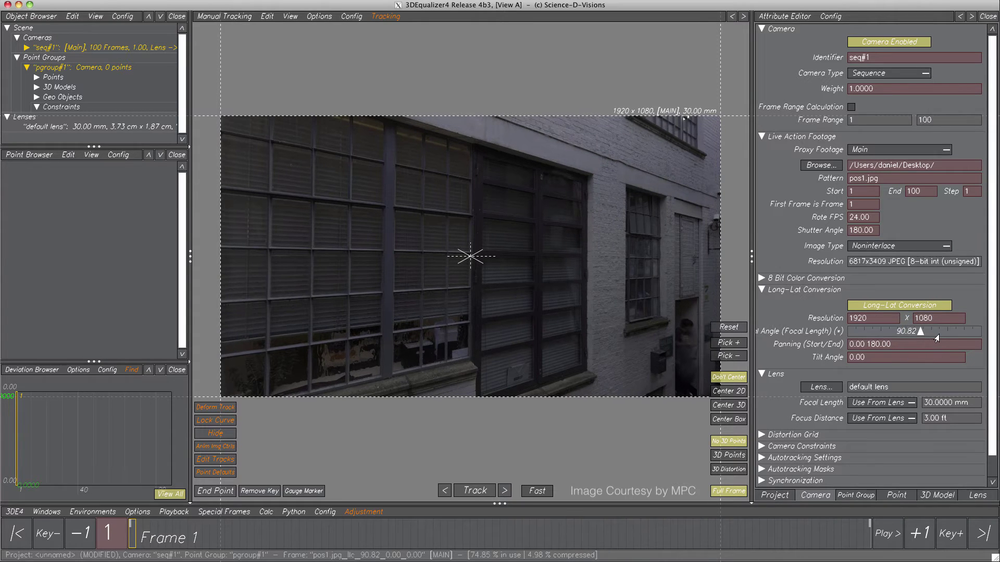
{"action": "mouse_move", "coordinate": [937, 339]}
{"action": "left_mouse_down"}
{"action": "mouse_move", "coordinate": [948, 337]}
{"action": "mouse_move", "coordinate": [887, 337]}
{"action": "mouse_move", "coordinate": [920, 336]}
{"action": "left_mouse_up"}
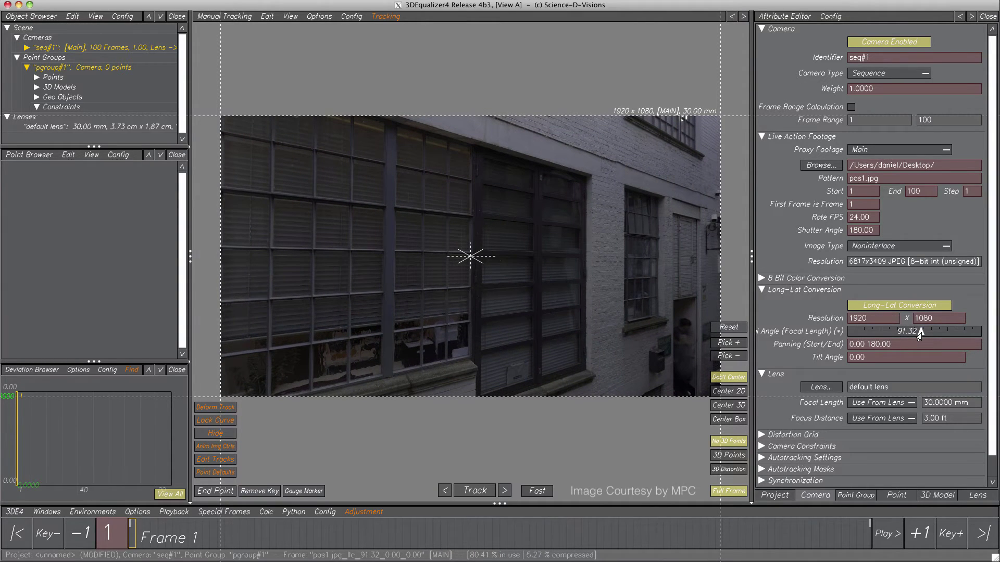
- Go to the last frame, set the panning end angle to 360, and scrub back to frame 47 to check the pan
{"action": "left_click", "coordinate": [980, 534]}
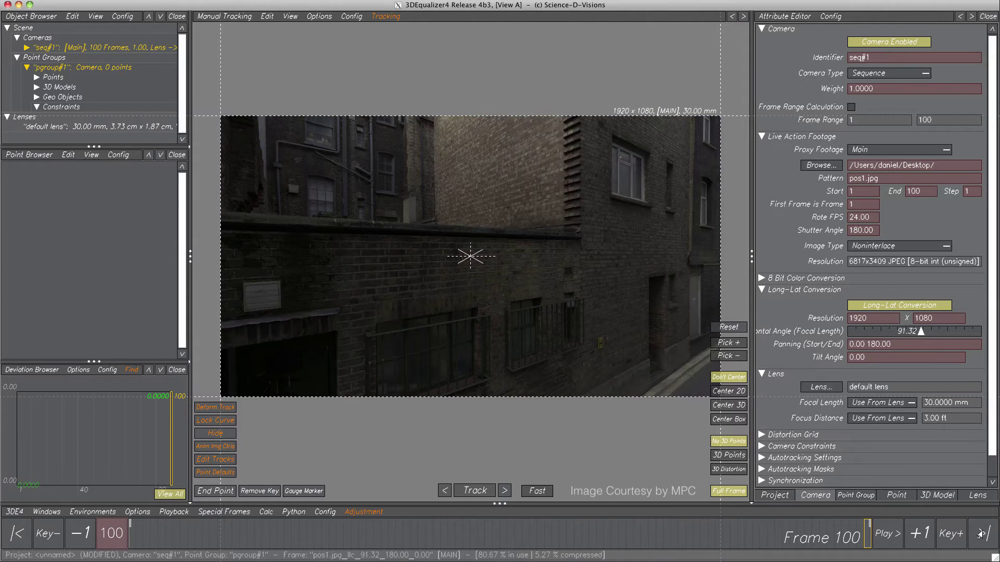
{"action": "left_click_drag", "start_coordinate": [868, 345], "coordinate": [908, 345]}
{"action": "type", "text": "360"}
{"action": "key", "text": "Return"}
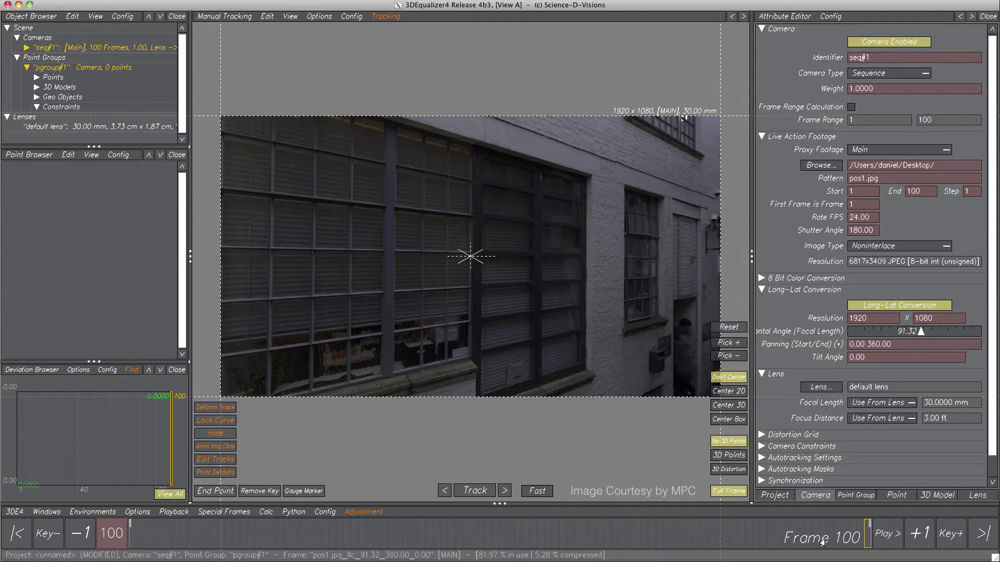
{"action": "left_click_drag", "start_coordinate": [829, 538], "coordinate": [470, 536]}
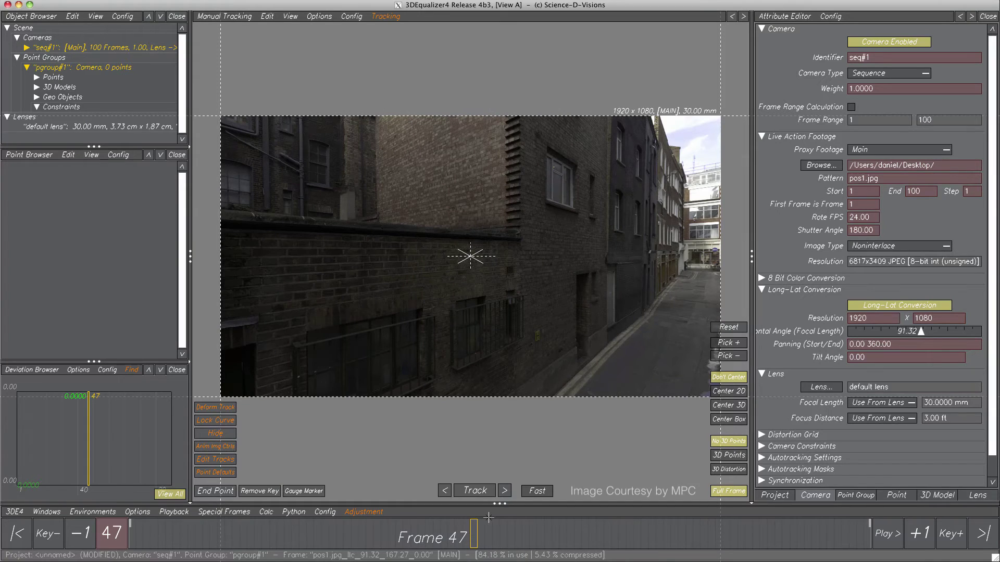
- Set the long-lat conversion's panning end angle to 180 and its tilt angle to 30
{"action": "left_click_drag", "start_coordinate": [867, 344], "coordinate": [910, 346]}
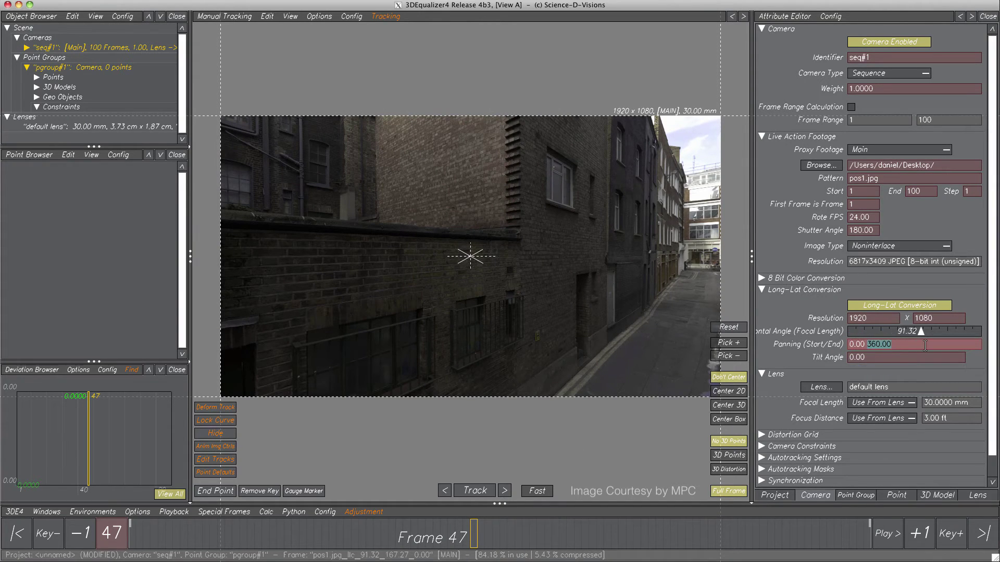
{"action": "type", "text": "180"}
{"action": "key", "text": "Return"}
{"action": "left_click", "coordinate": [905, 358]}
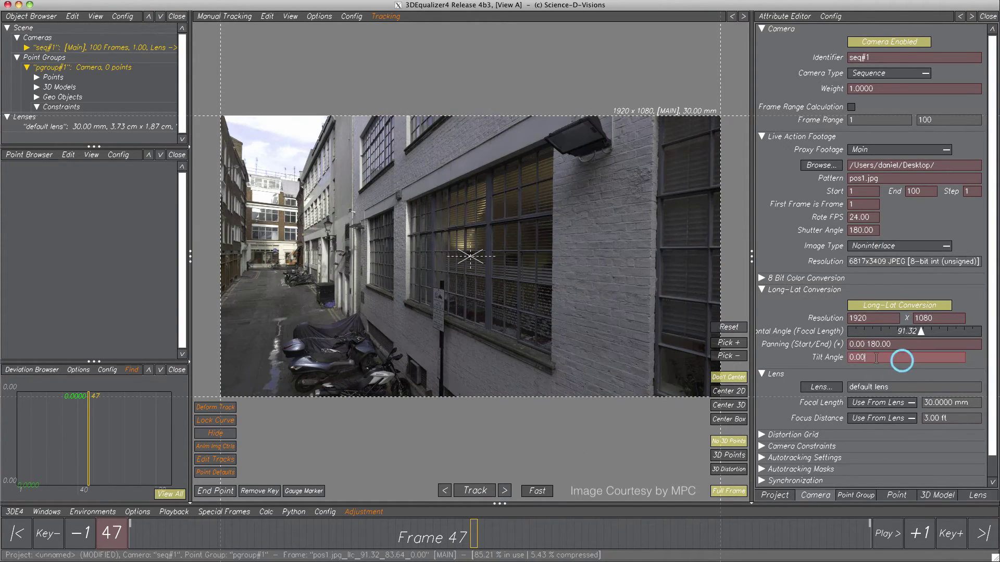
{"action": "type", "text": "30"}
{"action": "key", "text": "Return"}
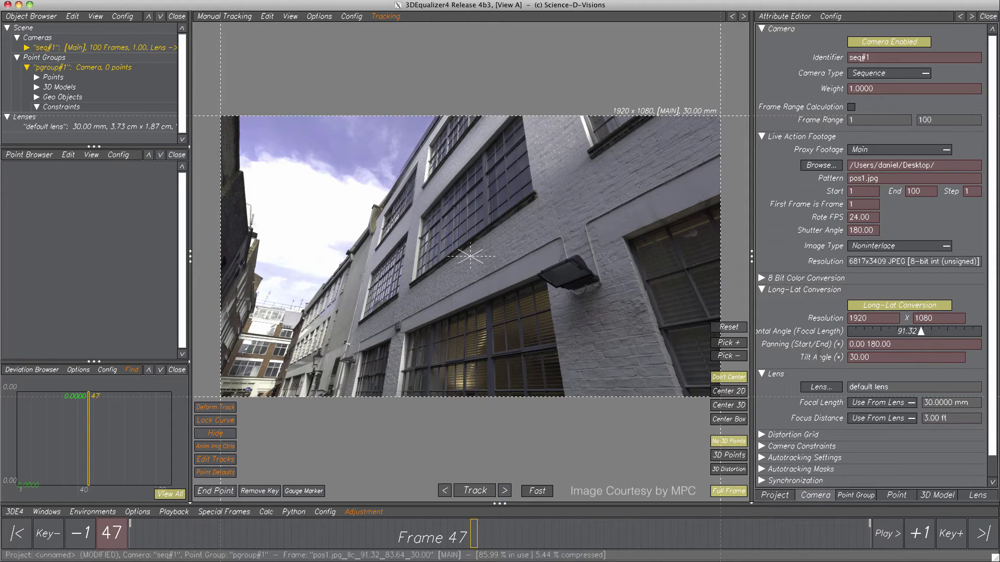
- Set the long-lat conversion's tilt angle to -90 and scrub the sequence back towards its start
{"action": "left_click_drag", "start_coordinate": [914, 356], "coordinate": [795, 353]}
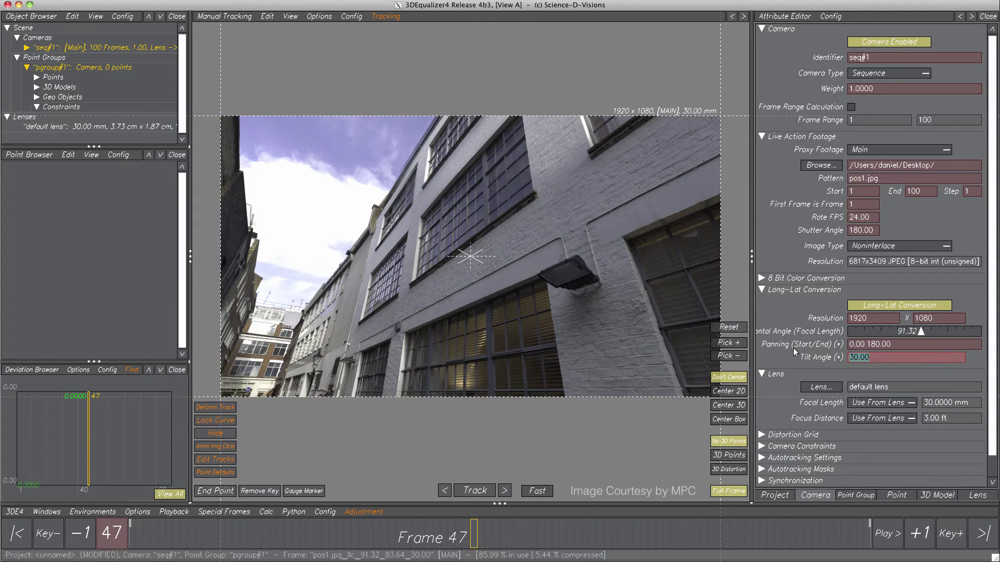
{"action": "type", "text": "-90"}
{"action": "key", "text": "Return"}
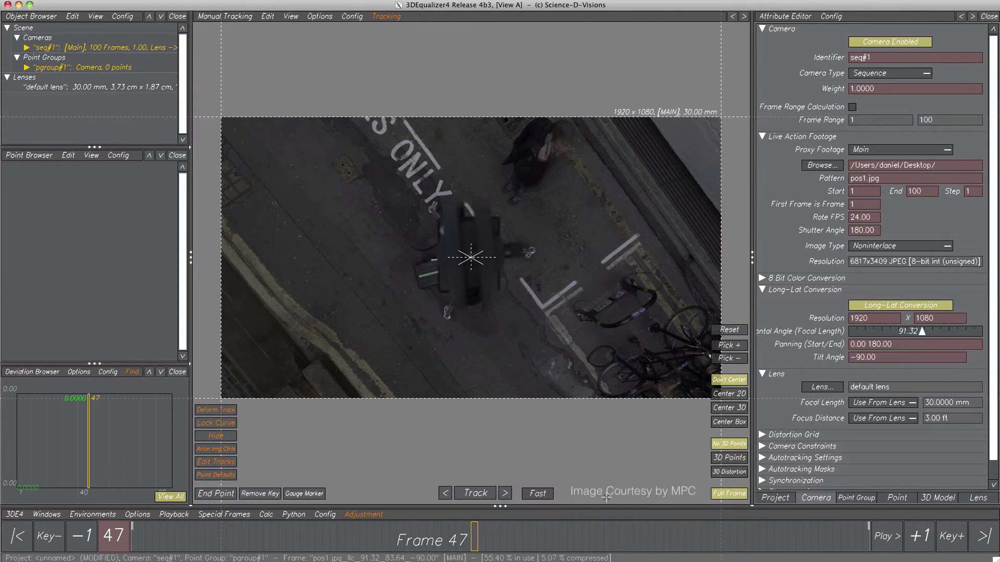
{"action": "left_click_drag", "start_coordinate": [470, 546], "coordinate": [131, 543]}
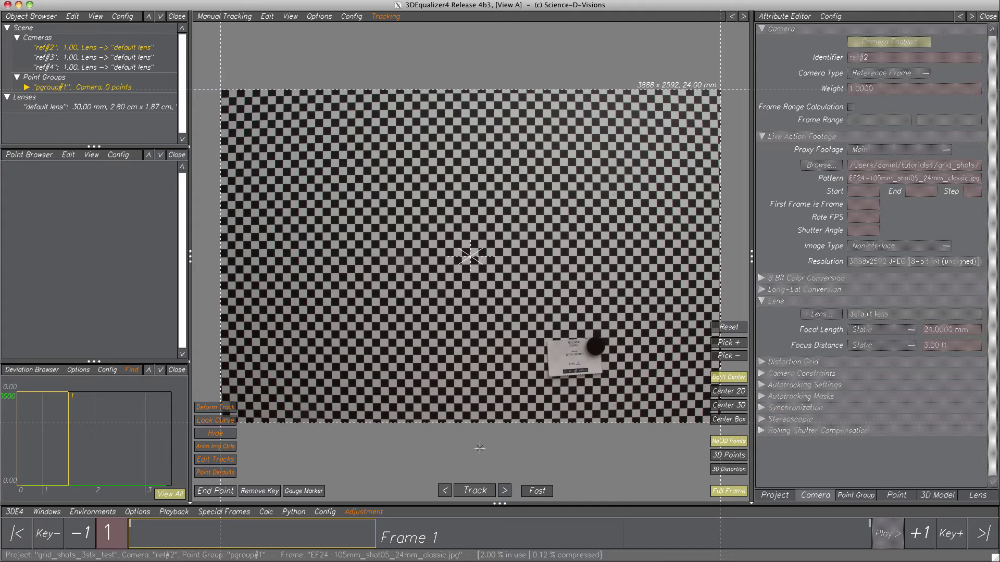
- Step through the grid reference frames and inspect the focal length and focus distance of cameras ref#2, ref#3 and ref#4
{"action": "left_click", "coordinate": [465, 529]}
{"action": "left_click", "coordinate": [670, 533]}
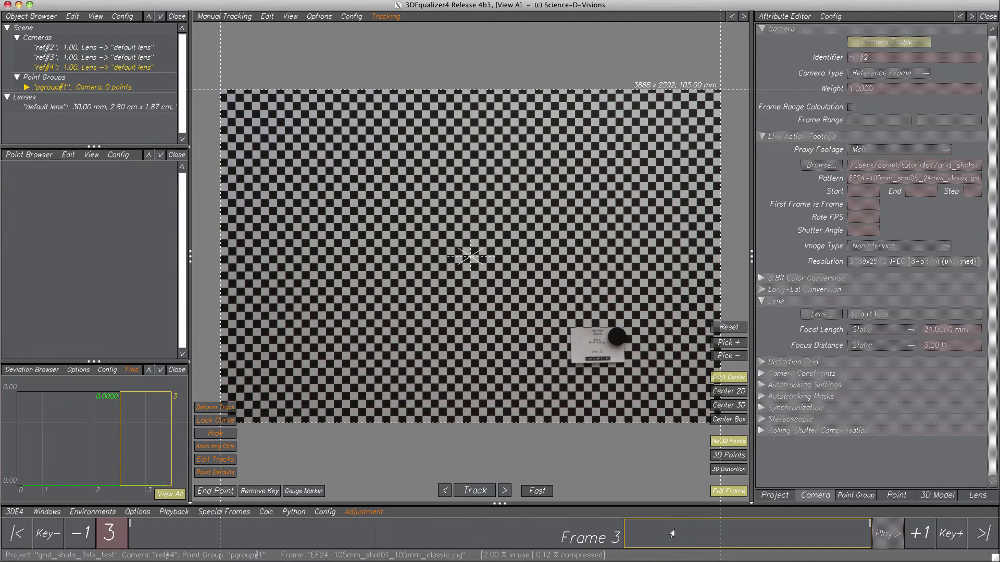
{"action": "left_click", "coordinate": [323, 533]}
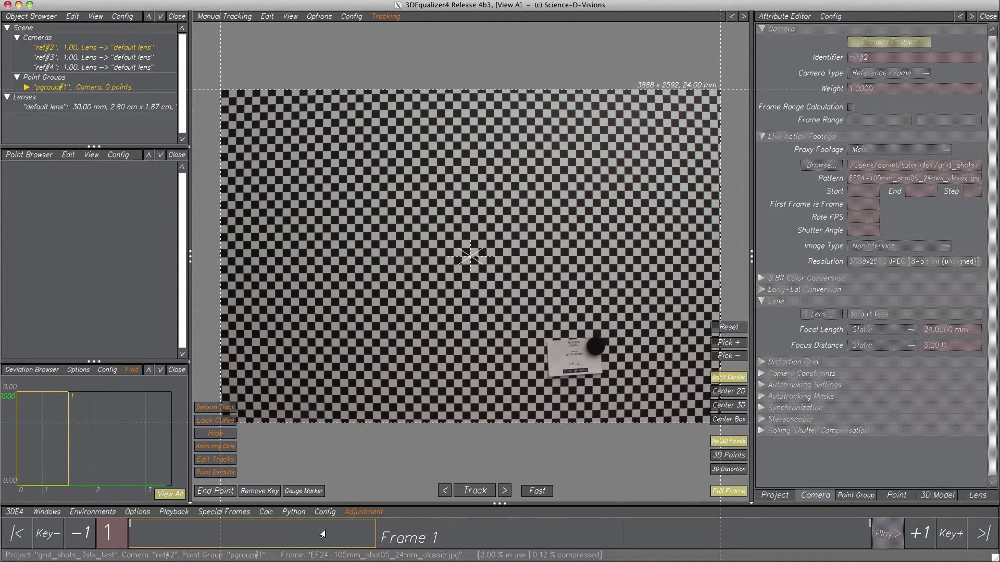
{"action": "left_click", "coordinate": [110, 48]}
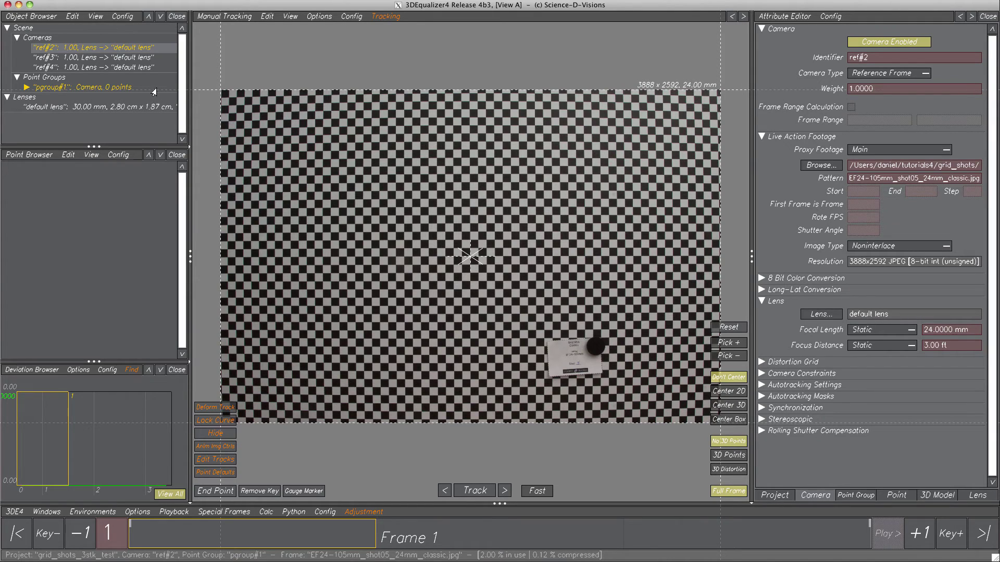
{"action": "left_click", "coordinate": [80, 57]}
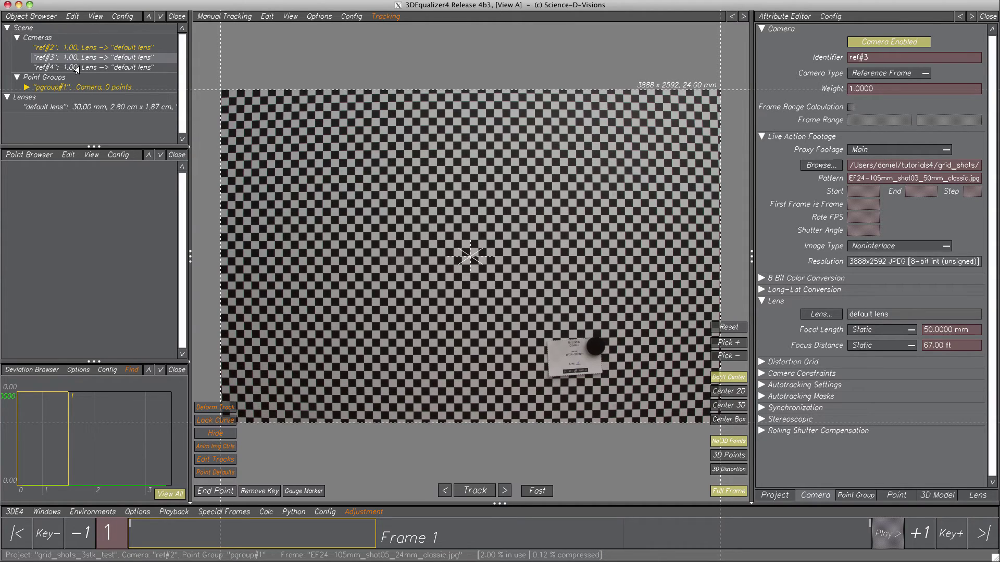
{"action": "left_click", "coordinate": [77, 68]}
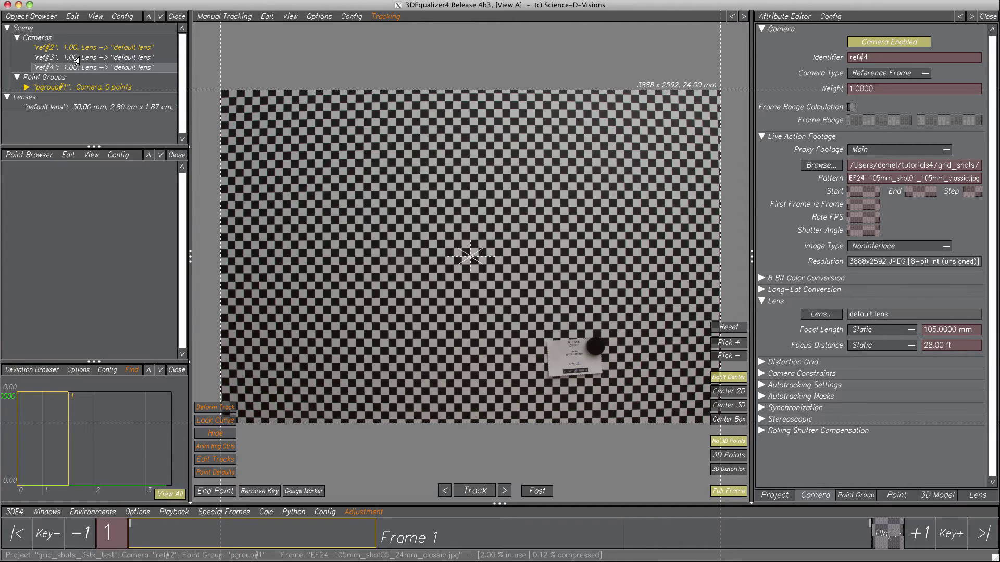
- Examine the distortion grids of ref#2, ref#3 and ref#4 in the Distortion Grid view and return to ref#2
{"action": "left_click", "coordinate": [77, 50]}
{"action": "key", "text": "F3"}
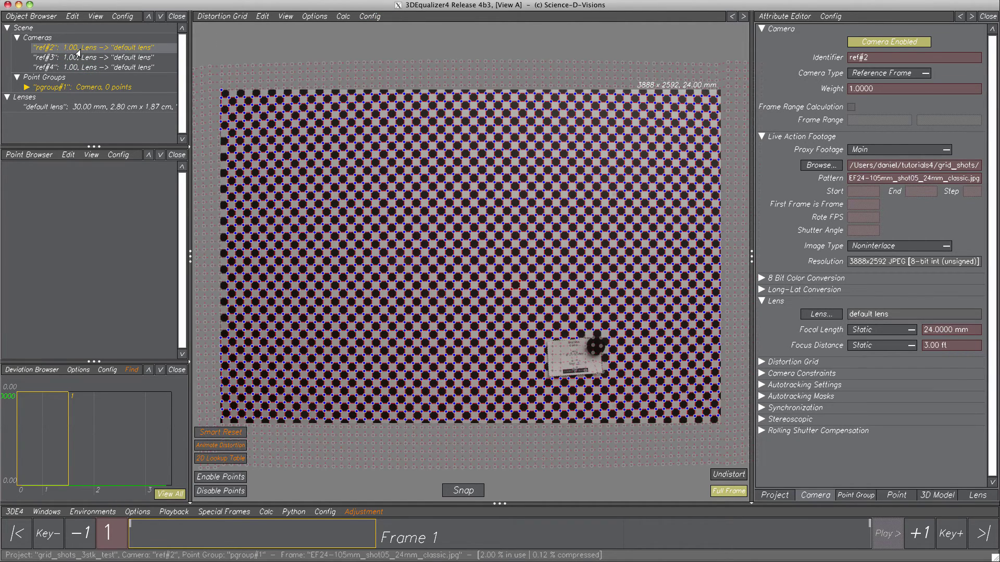
{"action": "key", "text": "Down"}
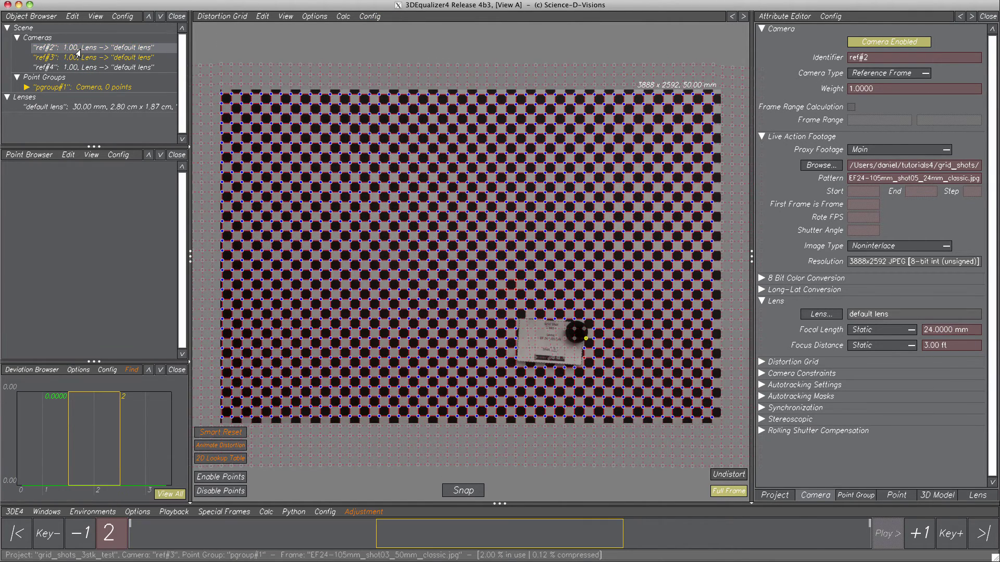
{"action": "key", "text": "Down"}
{"action": "left_click", "coordinate": [77, 48]}
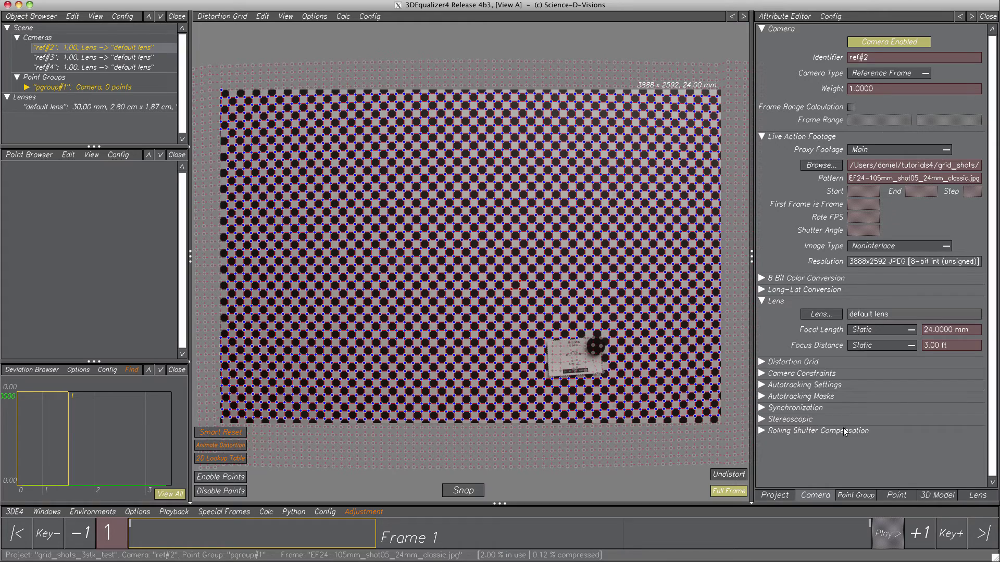
- Set the default lens's dynamic lens distortion to Driven by Focal Length & Focus Distance
{"action": "left_click", "coordinate": [972, 495]}
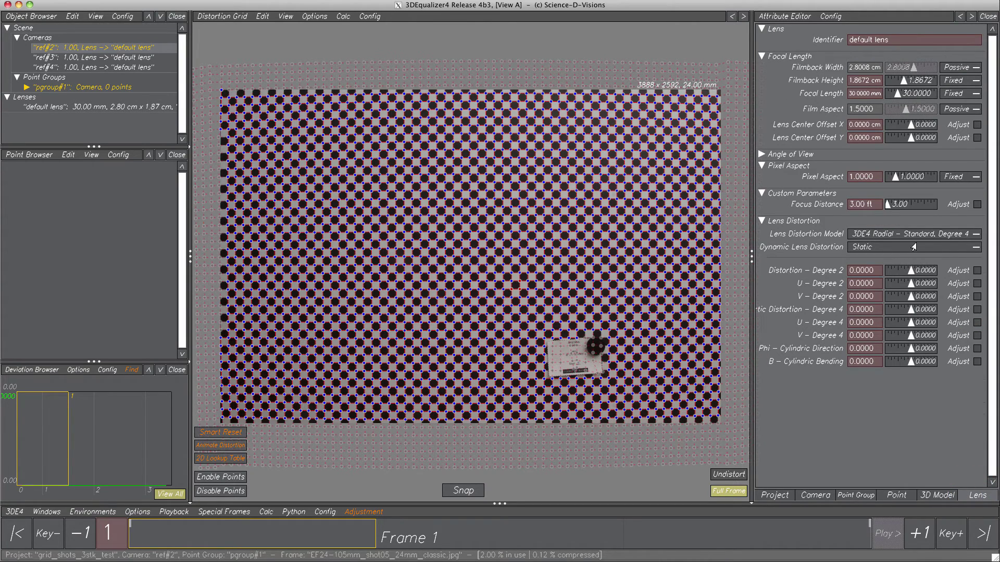
{"action": "left_click", "coordinate": [970, 249]}
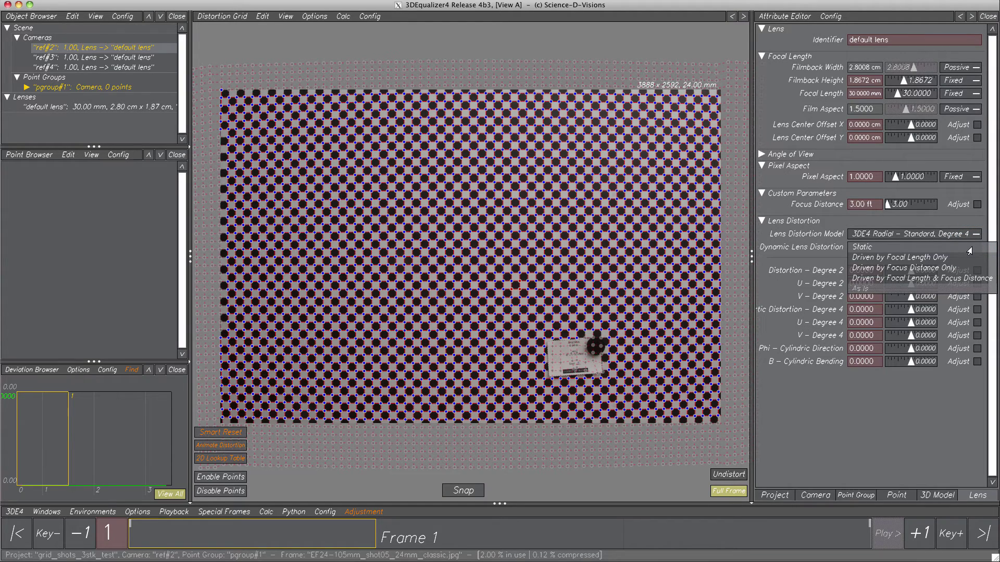
{"action": "left_click", "coordinate": [968, 280]}
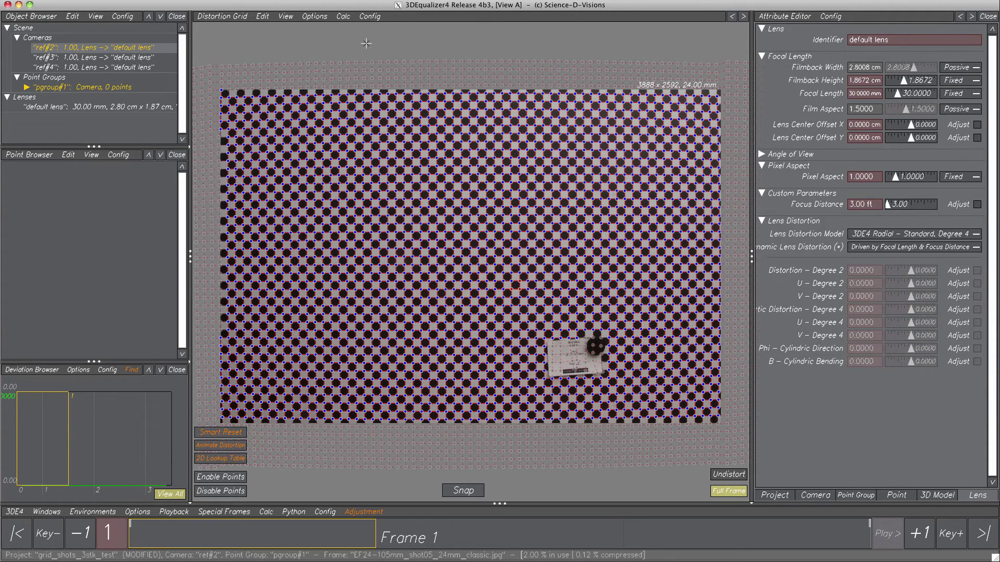
- Inspect the keyframe focal and focus settings of the distortion and camera geometry calculation, and close it without calculating
{"action": "left_click", "coordinate": [343, 17]}
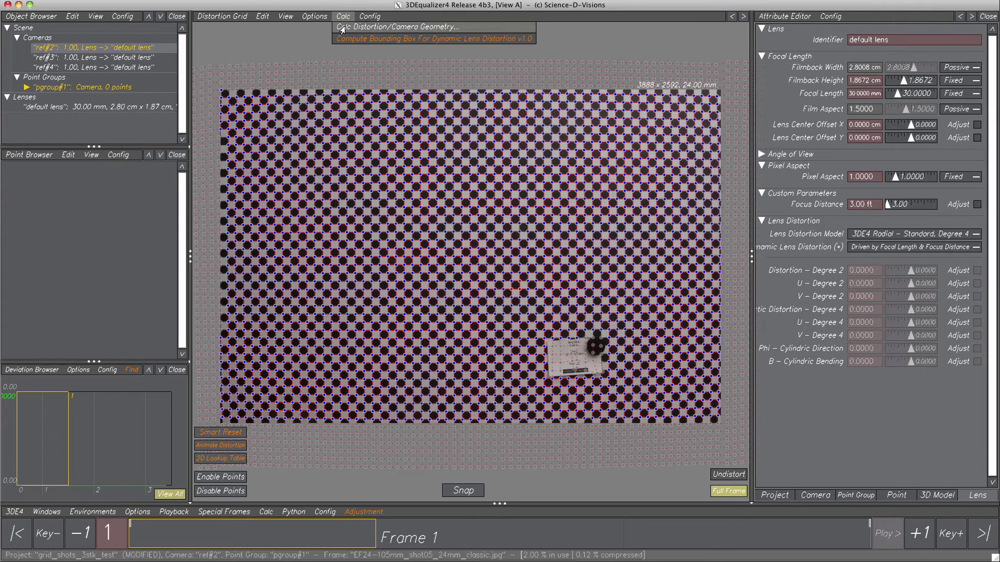
{"action": "left_click", "coordinate": [344, 27]}
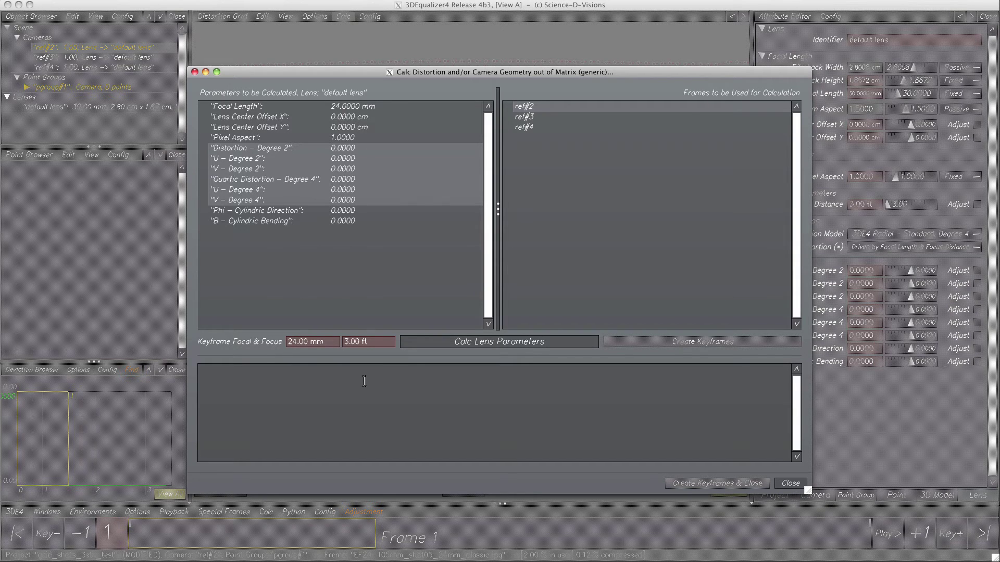
{"action": "left_click", "coordinate": [790, 484]}
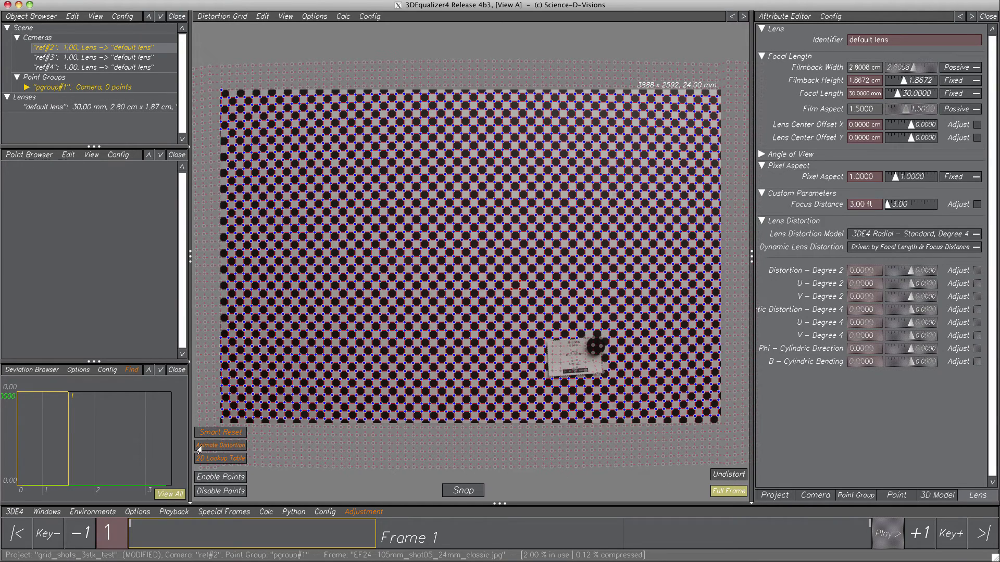
- Open the 2D distortion lookup table tool and set its range maximums to 120 mm focal length and 80 ft focus distance
{"action": "left_click", "coordinate": [232, 461]}
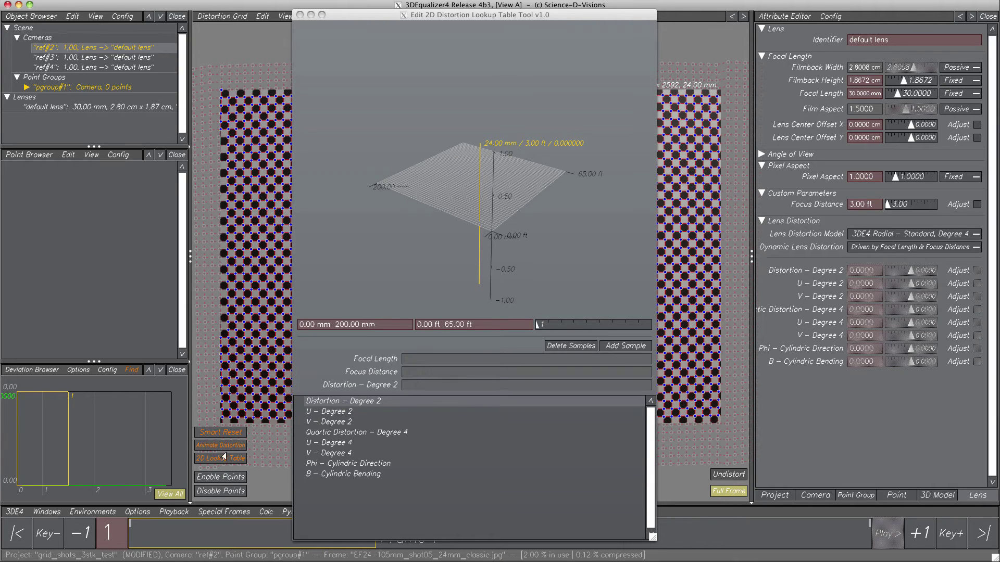
{"action": "left_click_drag", "start_coordinate": [493, 230], "coordinate": [596, 199]}
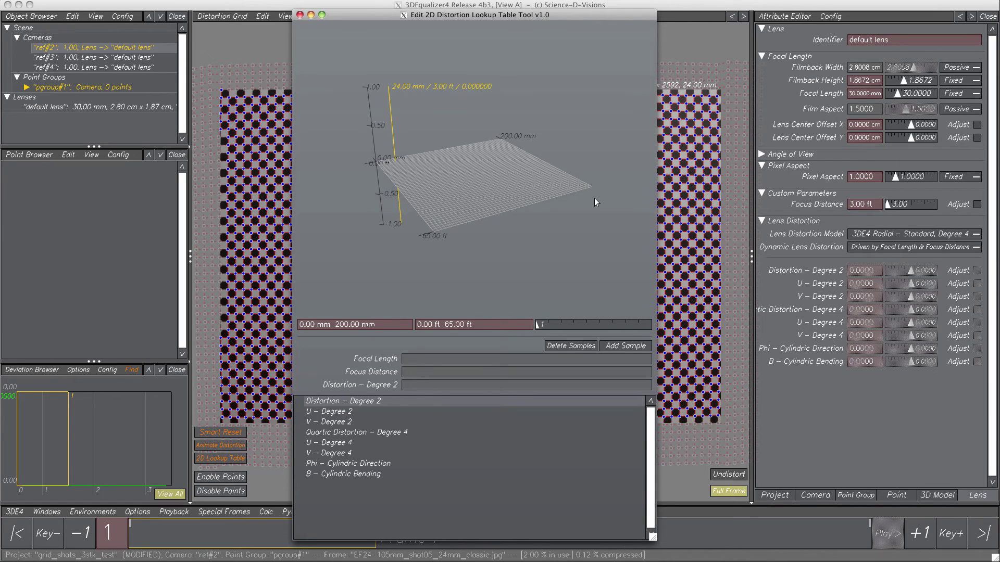
{"action": "left_click", "coordinate": [343, 326]}
{"action": "left_click_drag", "start_coordinate": [343, 325], "coordinate": [346, 325]}
{"action": "type", "text": "12"}
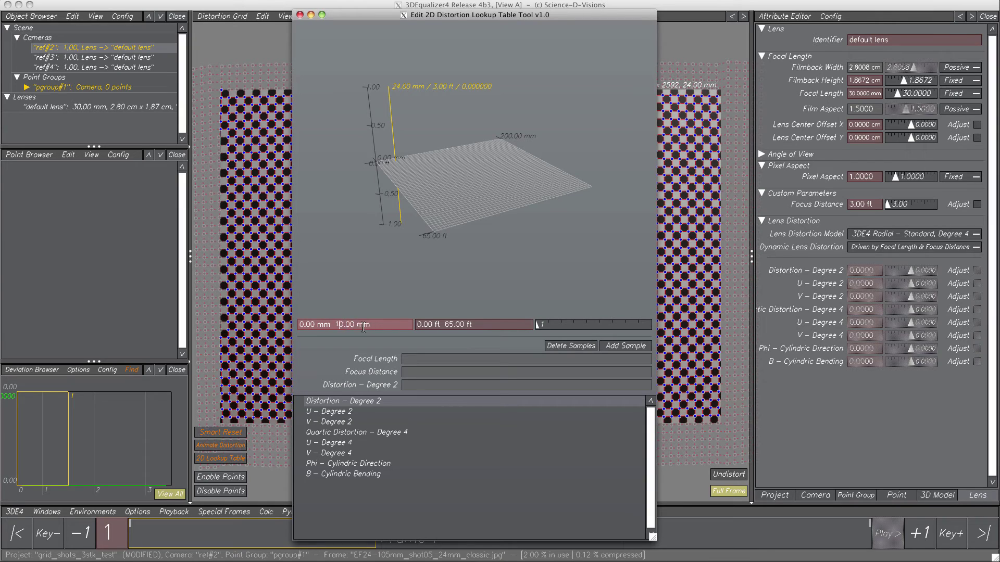
{"action": "key", "text": "Return"}
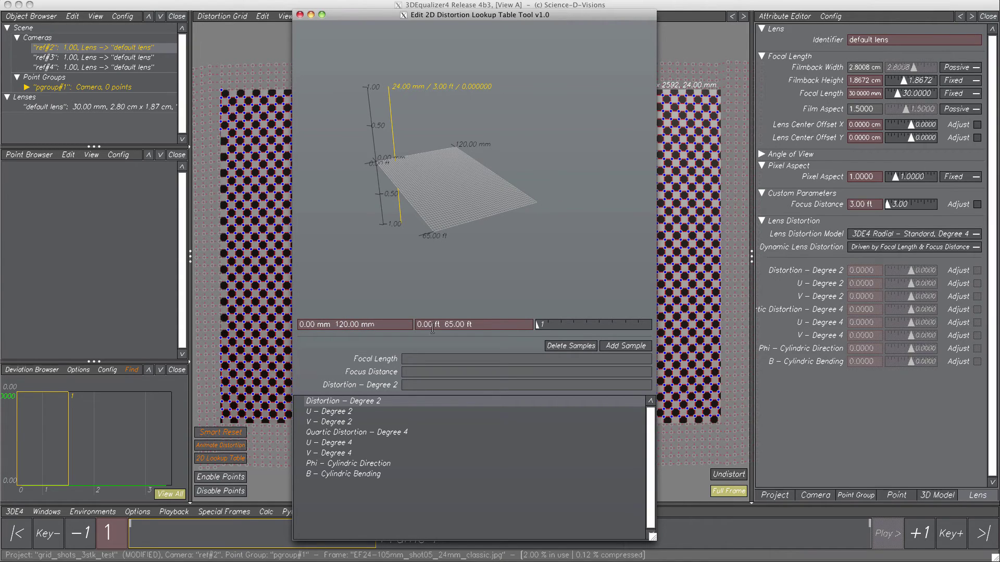
{"action": "left_click_drag", "start_coordinate": [444, 326], "coordinate": [453, 325]}
{"action": "type", "text": "80"}
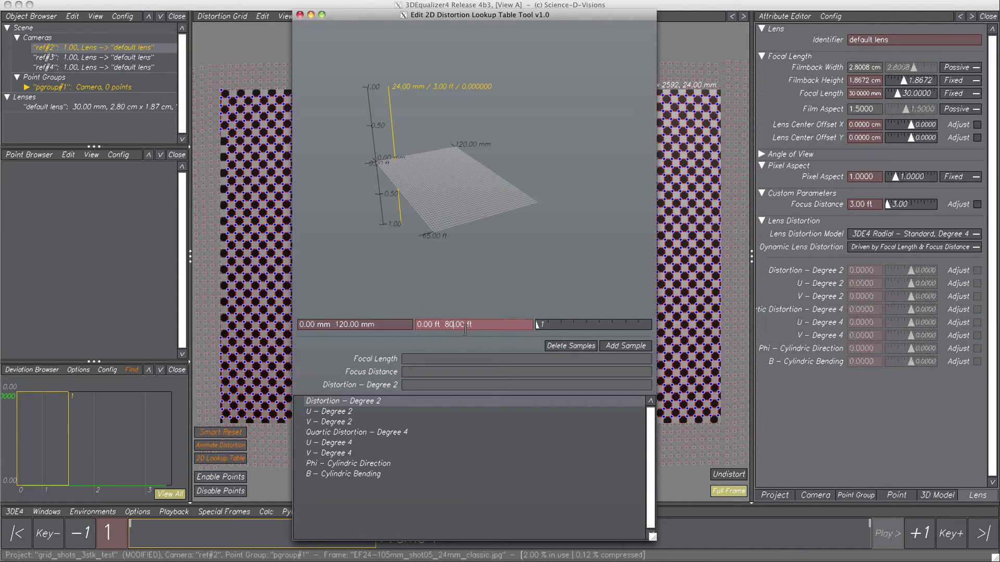
{"action": "key", "text": "Return"}
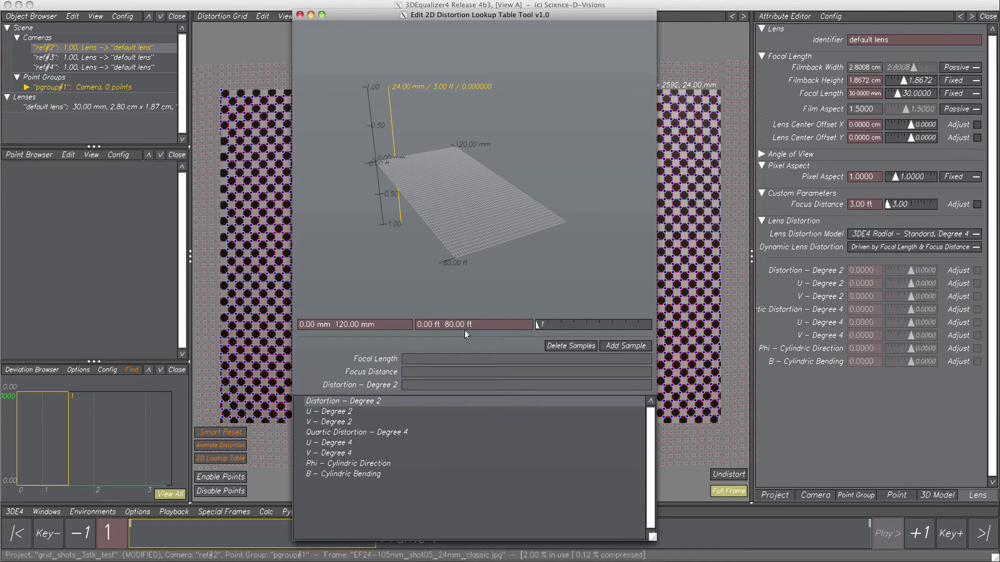
- Raise the lookup table graph's vertical scale to 9 and bring it back down to 1
{"action": "left_click", "coordinate": [539, 330]}
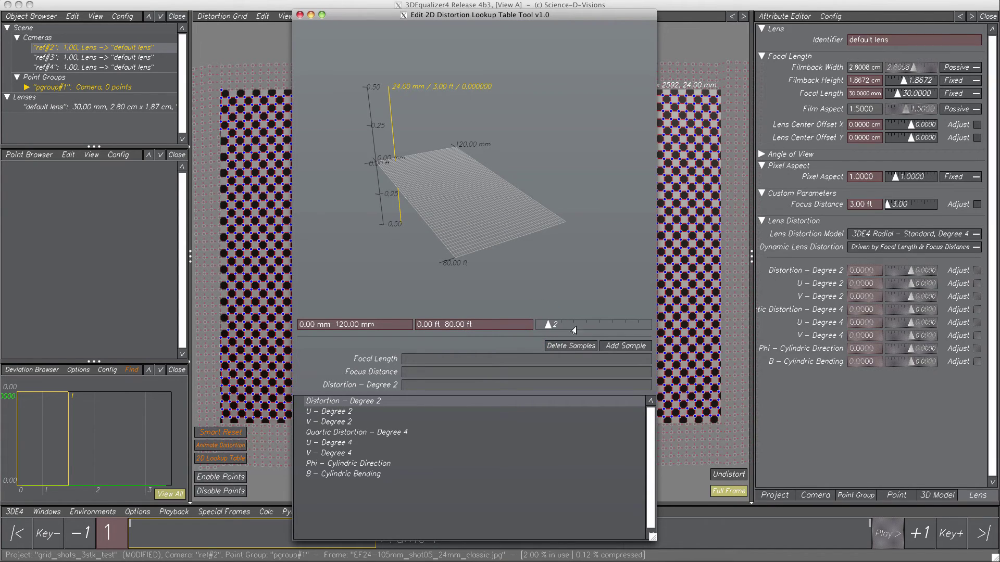
{"action": "left_click", "coordinate": [640, 328]}
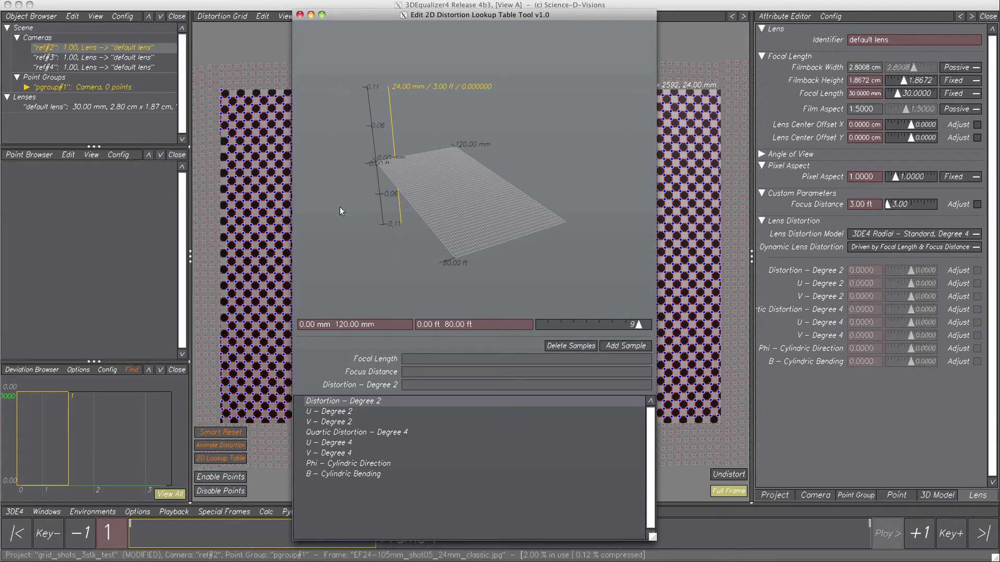
{"action": "left_click_drag", "start_coordinate": [636, 325], "coordinate": [527, 330]}
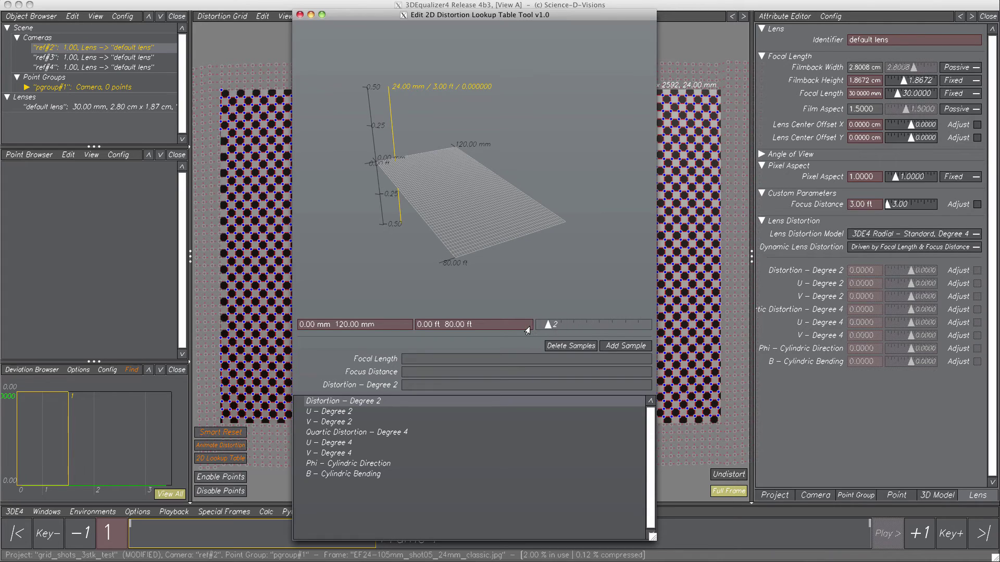
- Fit the lookup table tool and the main window side by side on the screen
{"action": "left_click", "coordinate": [321, 16]}
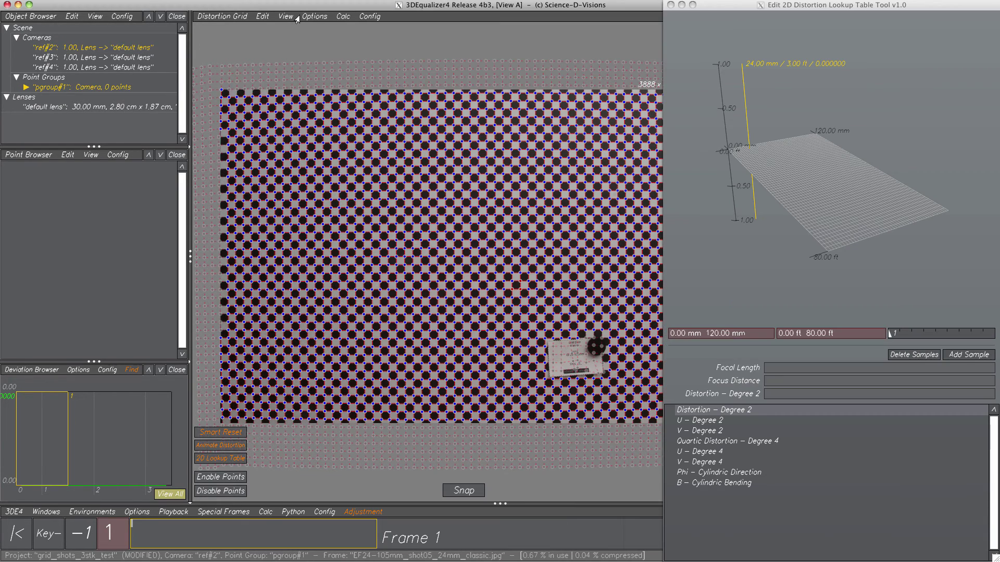
{"action": "left_click", "coordinate": [29, 6]}
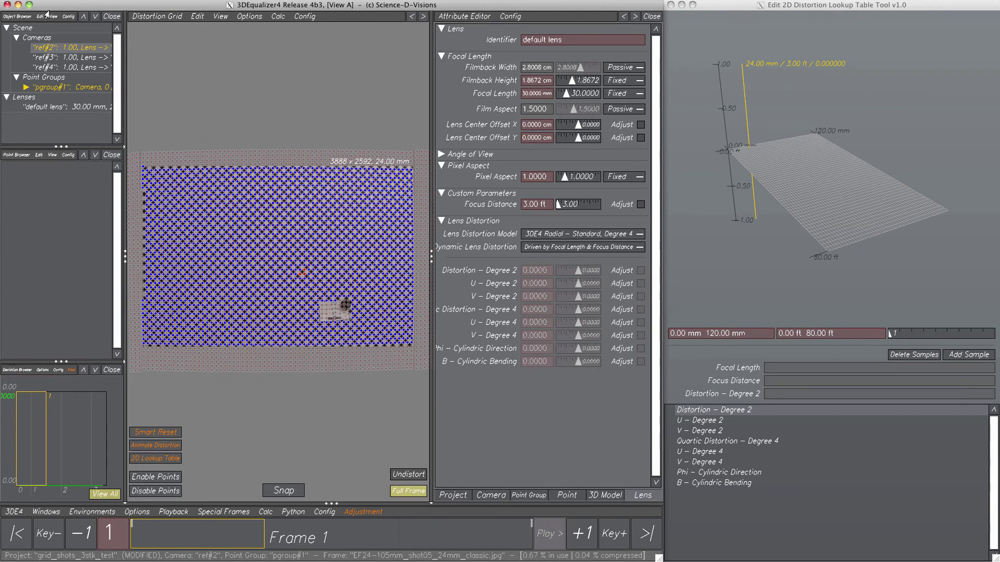
- Calculate the lens distortion parameters from ref#2 and create their keyframes at 24 mm focal length and 3 ft focus distance
{"action": "left_click", "coordinate": [278, 16]}
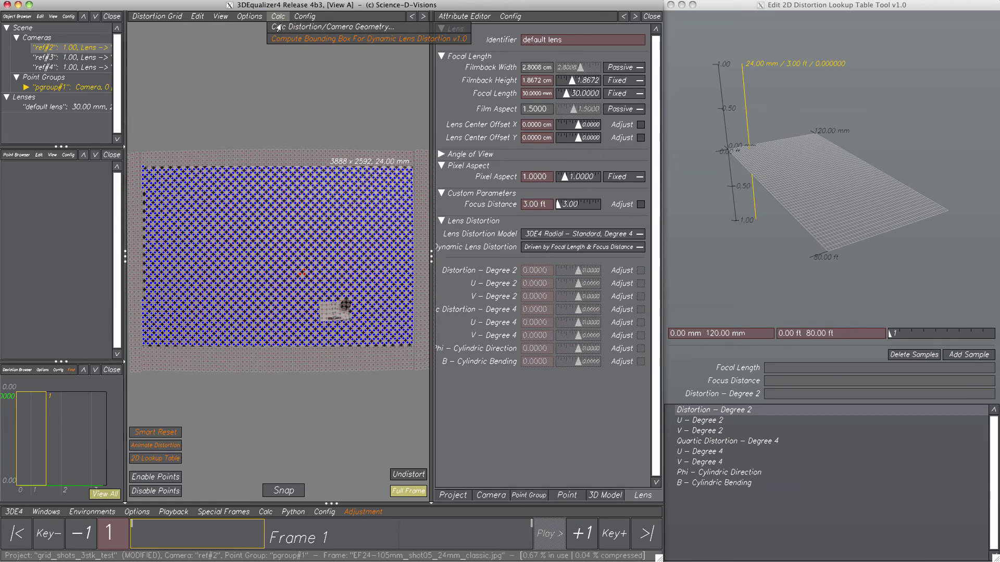
{"action": "left_click", "coordinate": [280, 27]}
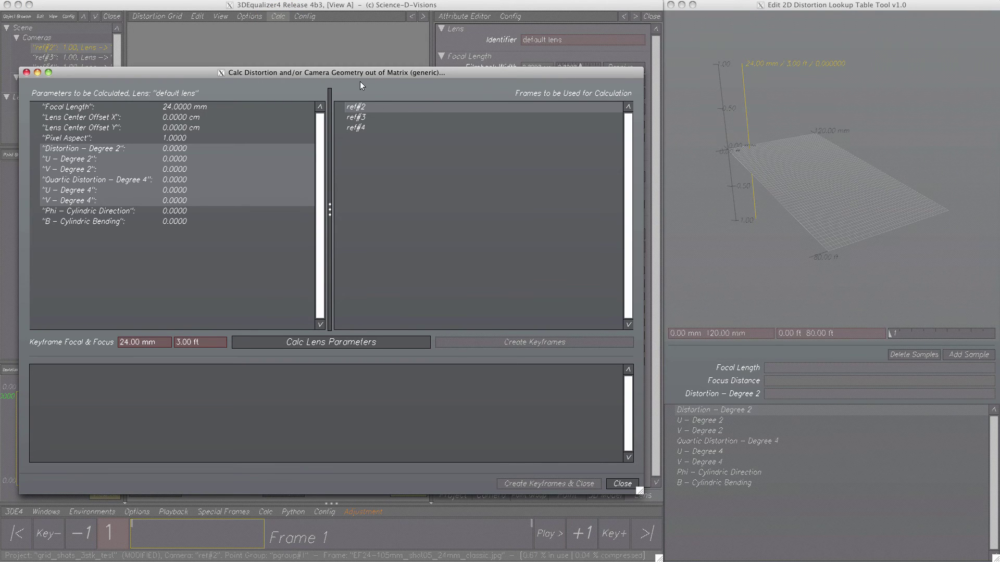
{"action": "left_click", "coordinate": [322, 347]}
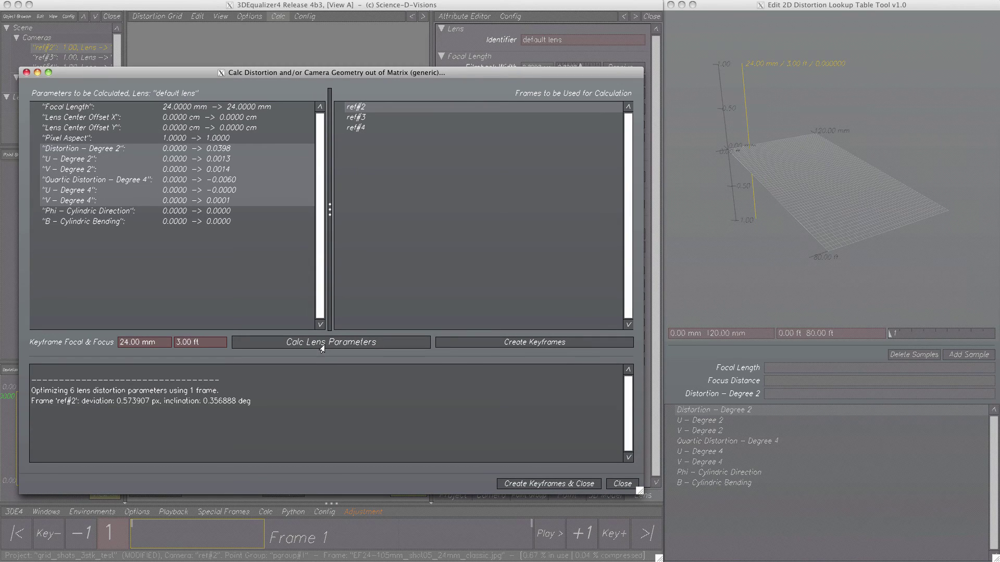
{"action": "left_click", "coordinate": [531, 484]}
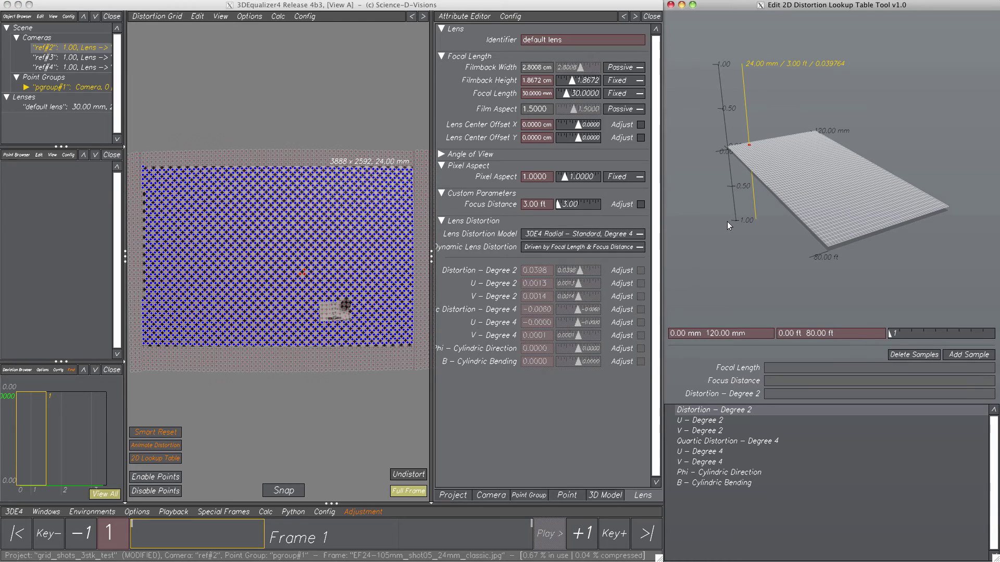
- Examine the 24 mm, 3 ft sample in the lookup table graph
{"action": "left_click_drag", "start_coordinate": [765, 152], "coordinate": [765, 156]}
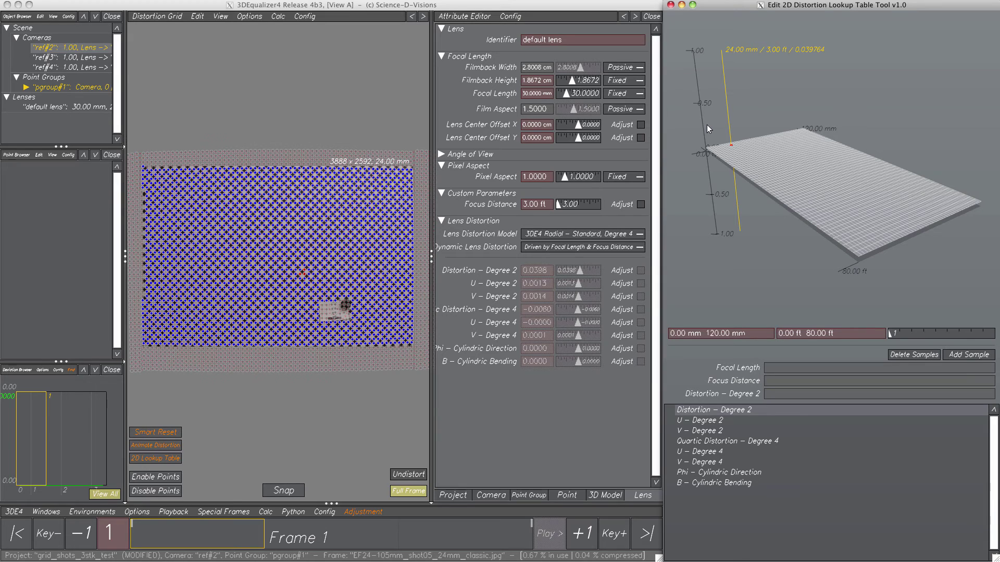
{"action": "left_click", "coordinate": [731, 144]}
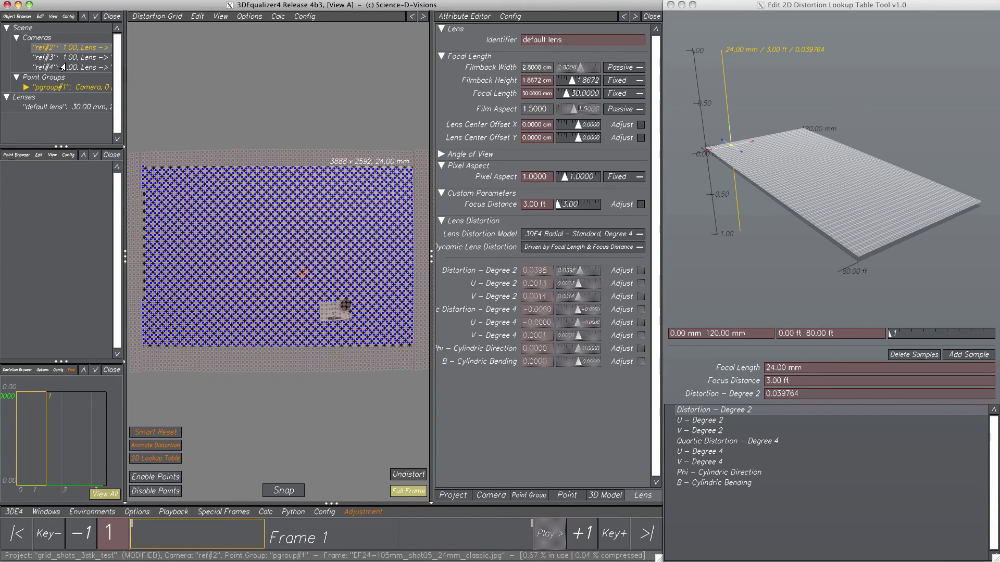
- Calculate the lens distortion parameters from ref#3 and create their keyframes at 50 mm focal length and 67 ft focus distance
{"action": "left_click", "coordinate": [277, 18]}
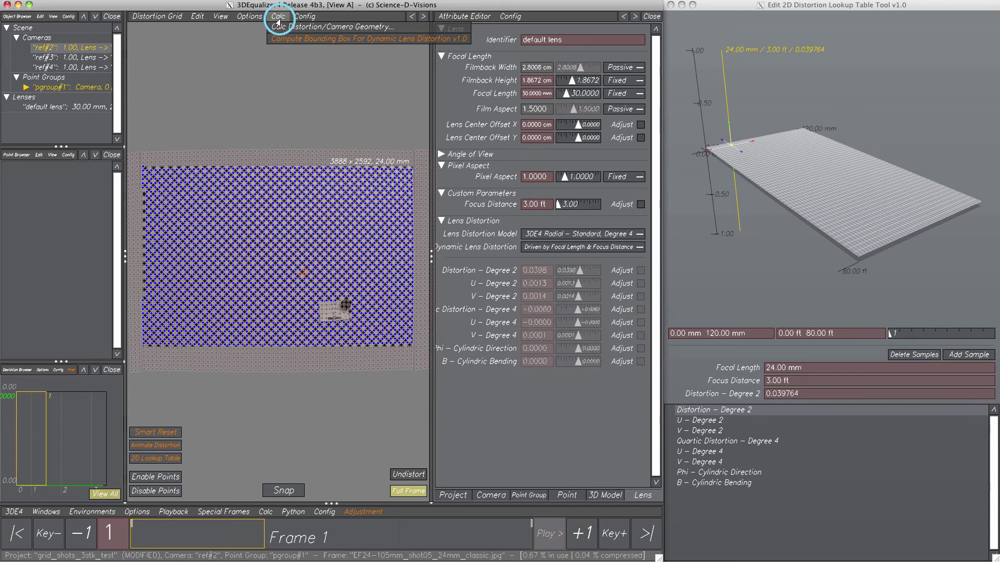
{"action": "left_click", "coordinate": [279, 27]}
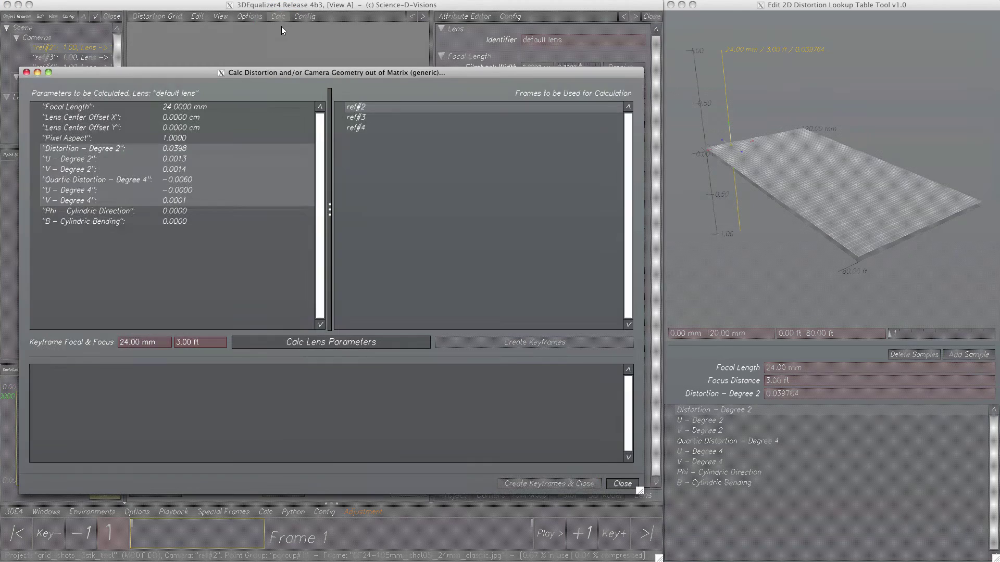
{"action": "left_click", "coordinate": [356, 117]}
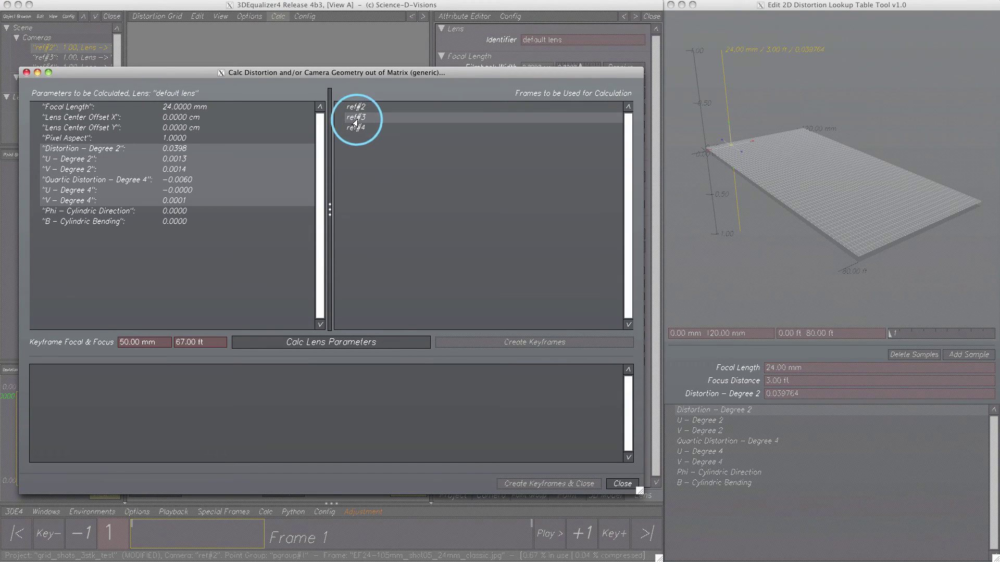
{"action": "left_click", "coordinate": [349, 343]}
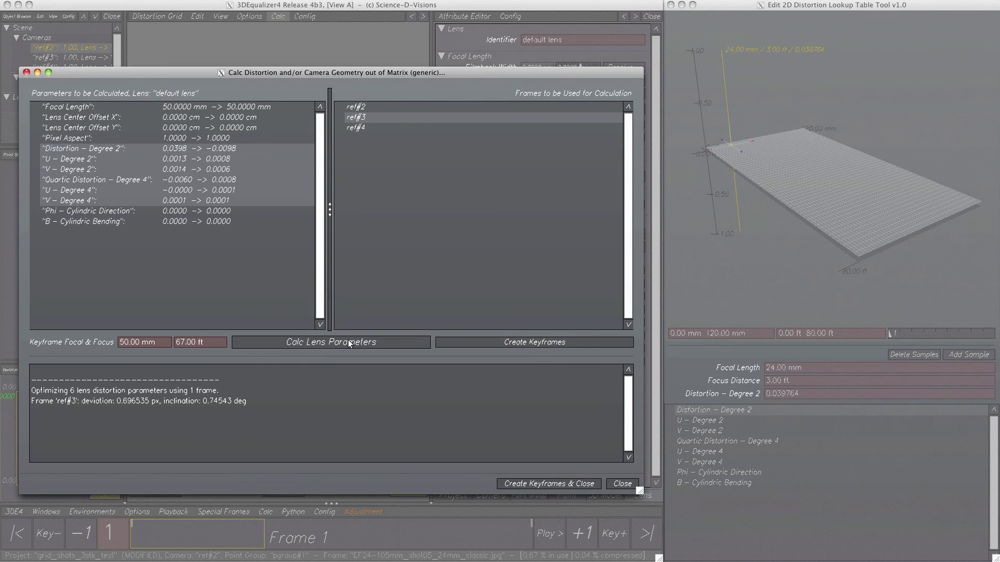
{"action": "left_click", "coordinate": [511, 343]}
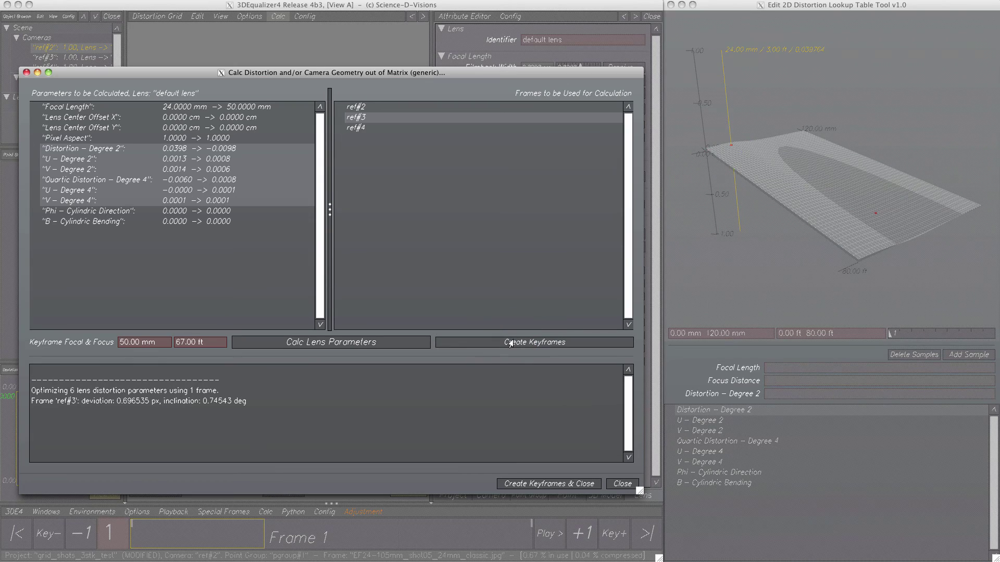
{"action": "left_click", "coordinate": [834, 227]}
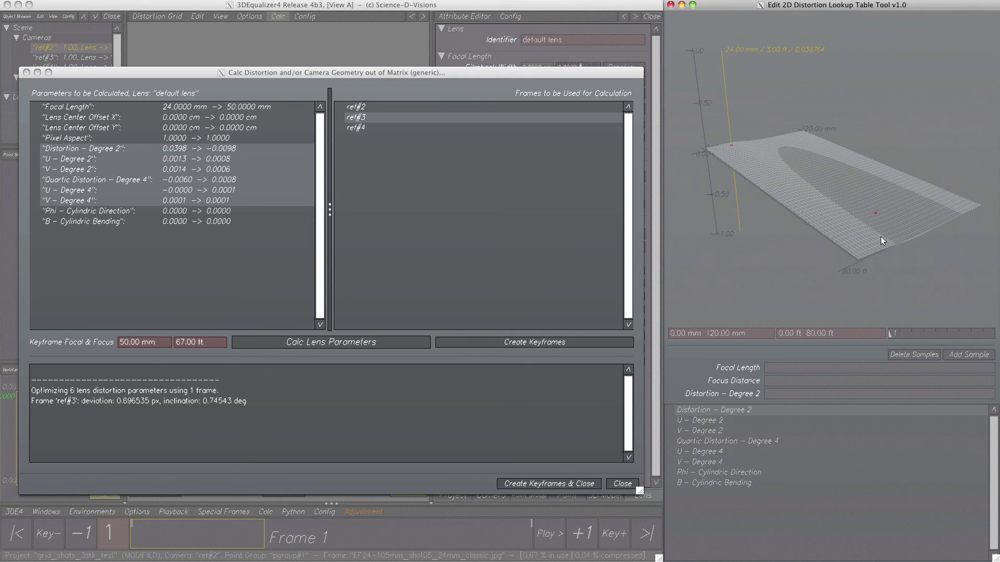
- Calculate the lens distortion parameters from ref#4, create their keyframes at 105 mm and 28 ft, and close the calculation dialog
{"action": "left_click", "coordinate": [493, 183]}
{"action": "left_click", "coordinate": [360, 127]}
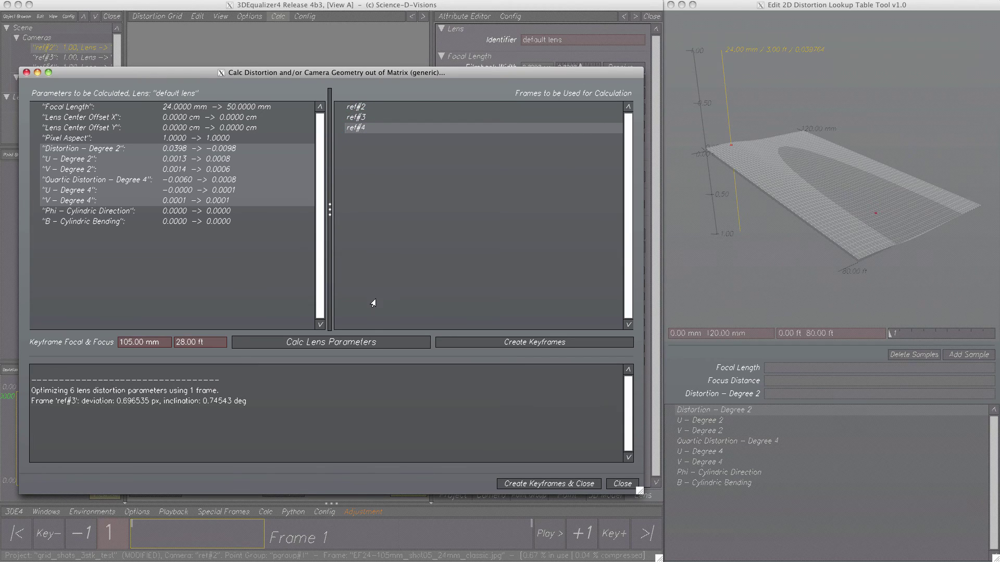
{"action": "left_click", "coordinate": [365, 339]}
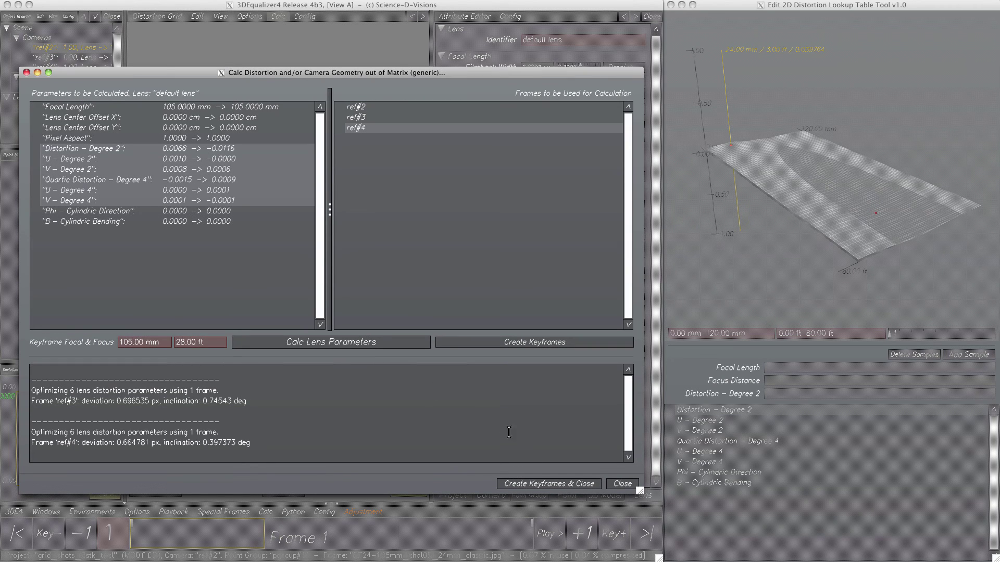
{"action": "left_click", "coordinate": [564, 483]}
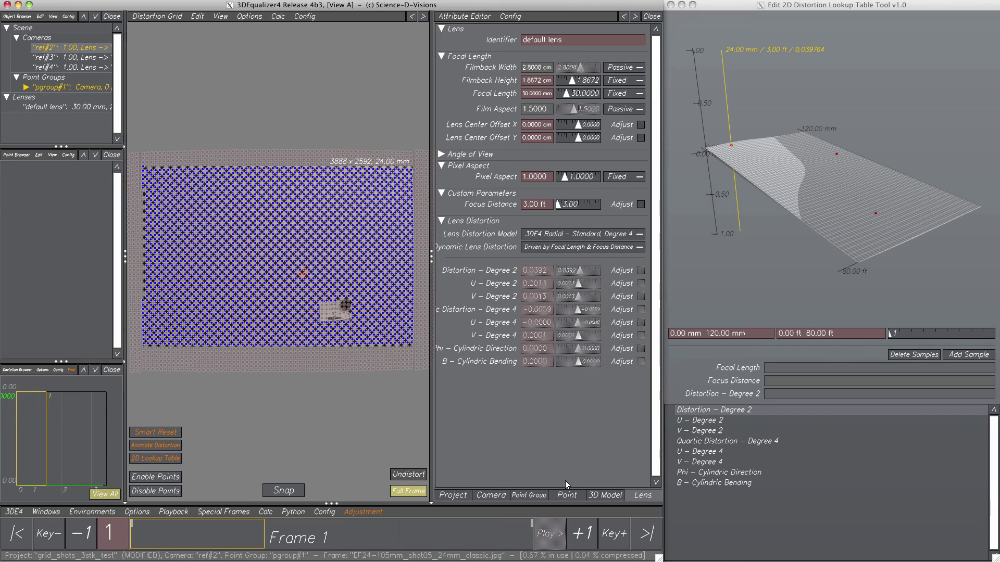
- Go through frames 2 and 3 and back to frame 1 to examine each reference shot's sample in the lookup table graph
{"action": "left_click", "coordinate": [312, 534]}
{"action": "left_click", "coordinate": [329, 534]}
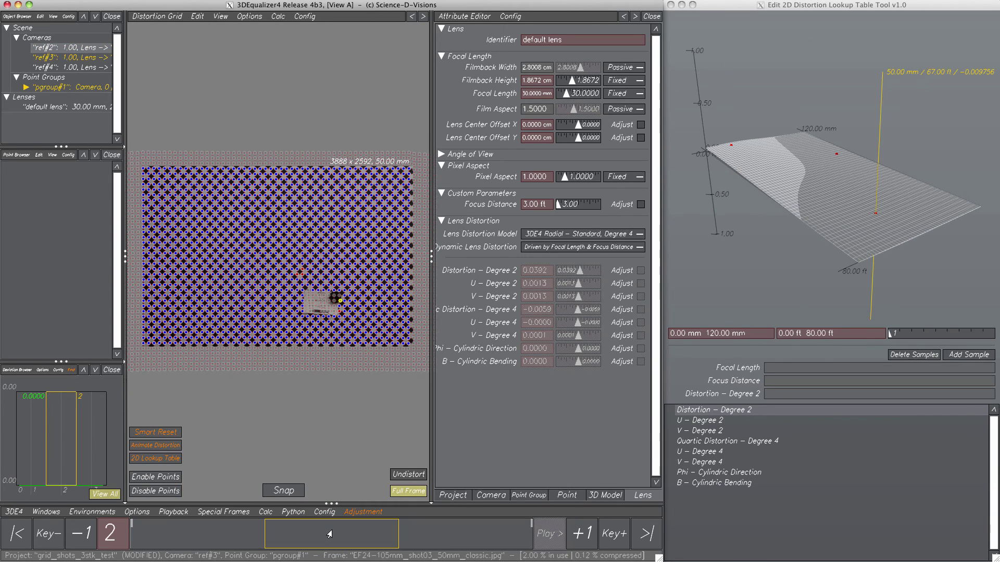
{"action": "left_click", "coordinate": [437, 534]}
{"action": "left_click", "coordinate": [210, 535]}
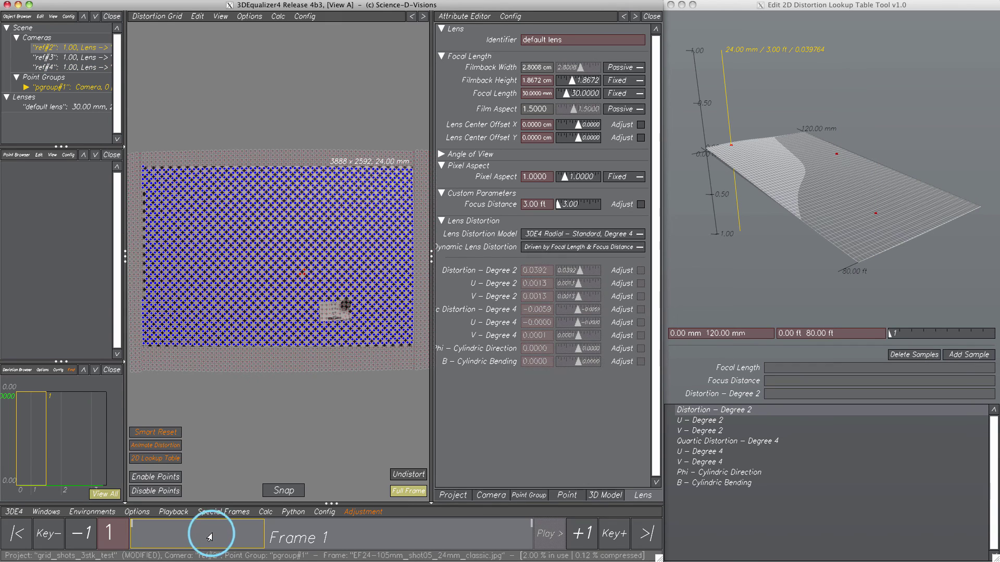
- Set the lookup table graph's vertical scale to 6
{"action": "left_click_drag", "start_coordinate": [838, 228], "coordinate": [819, 217]}
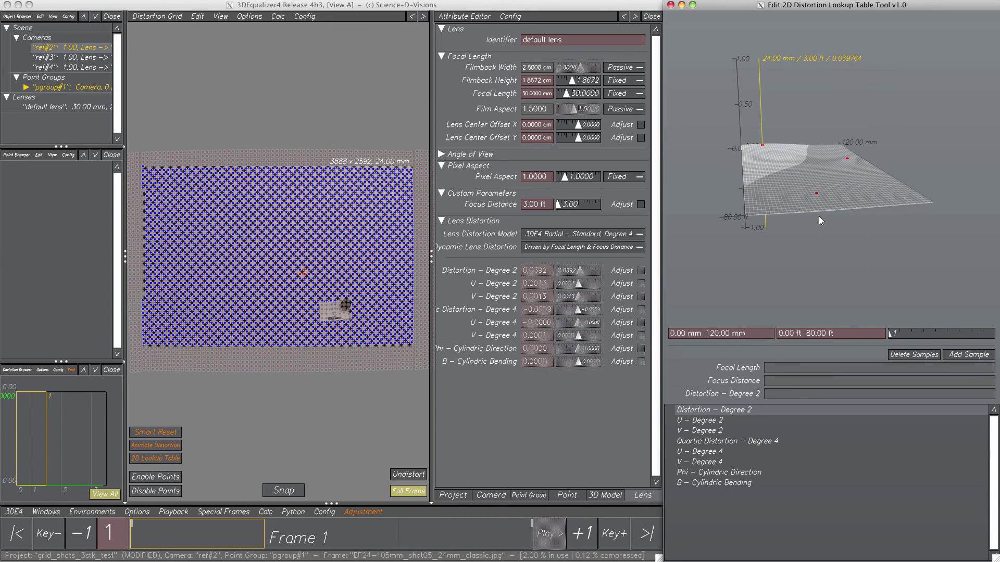
{"action": "left_click", "coordinate": [909, 335]}
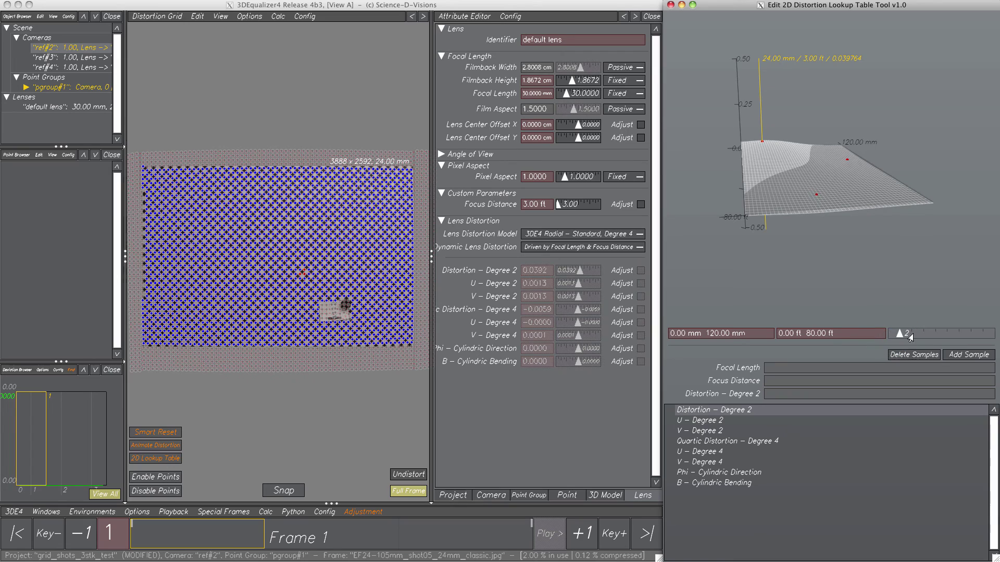
{"action": "left_click_drag", "start_coordinate": [909, 336], "coordinate": [949, 338]}
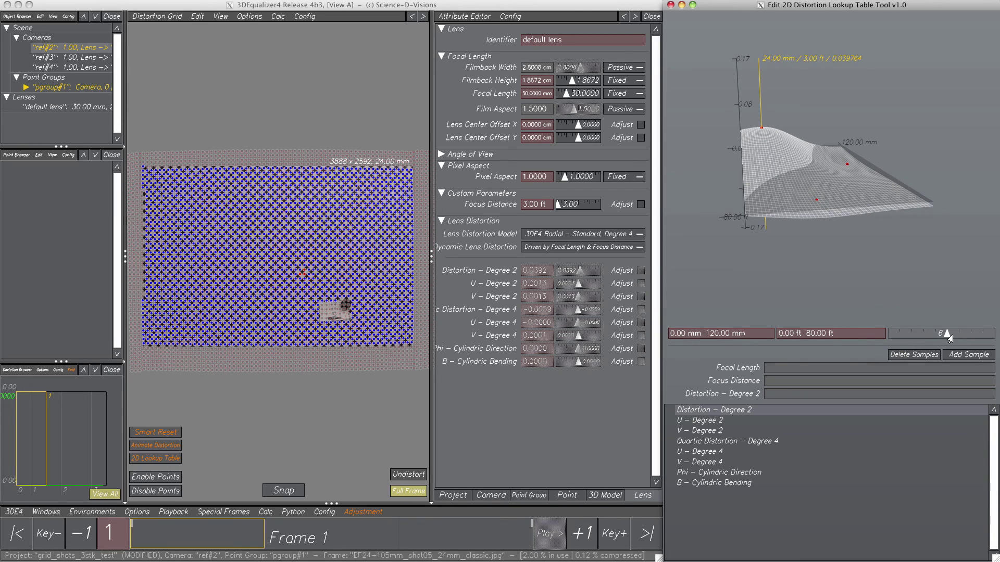
{"action": "mouse_move", "coordinate": [917, 222]}
{"action": "left_mouse_down"}
{"action": "mouse_move", "coordinate": [855, 214]}
{"action": "mouse_move", "coordinate": [930, 223]}
{"action": "left_mouse_up"}
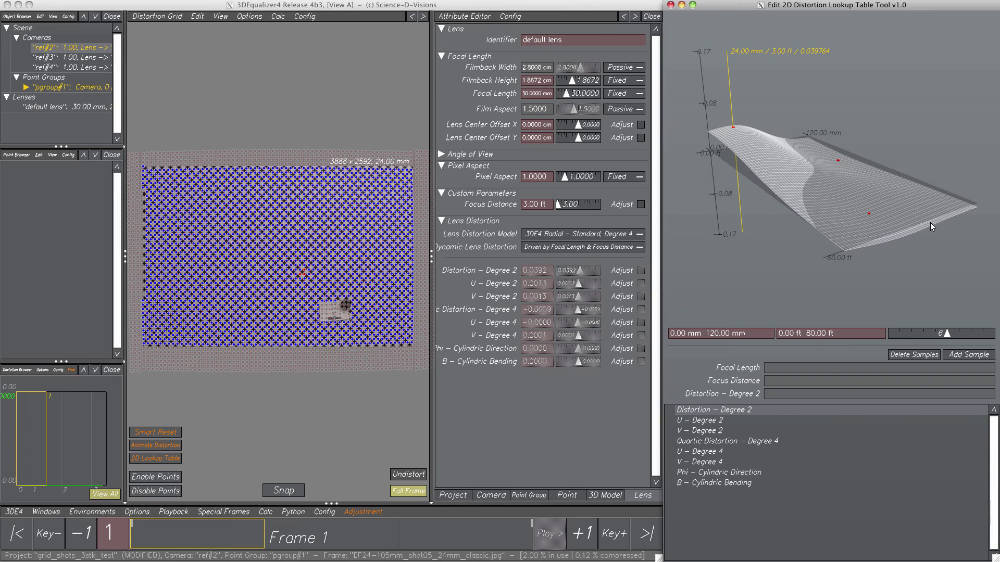
- Examine the U – Degree 2, V – Degree 2 and Quartic Distortion – Degree 4 surfaces, and return to Distortion – Degree 2
{"action": "left_click", "coordinate": [715, 421]}
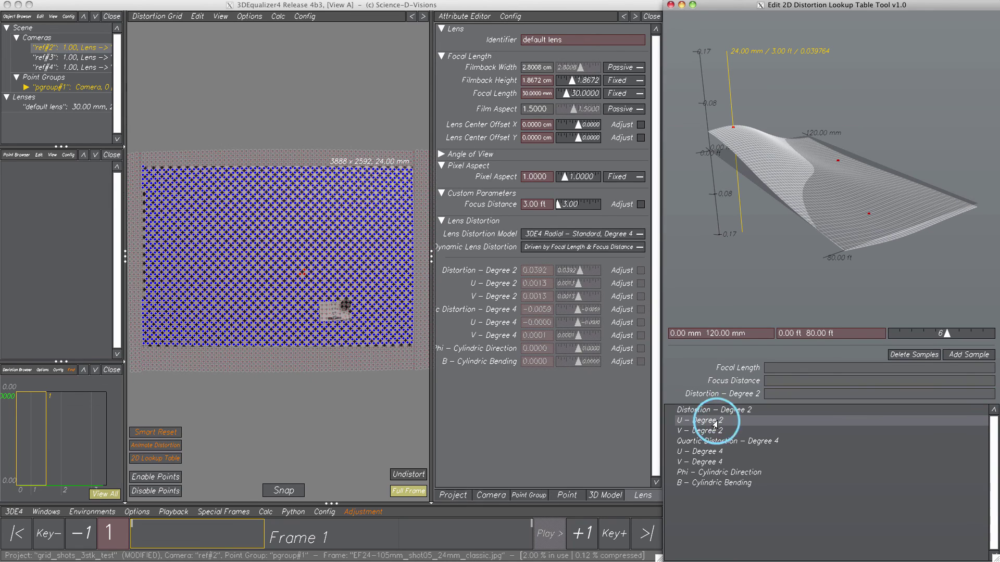
{"action": "left_click", "coordinate": [716, 432]}
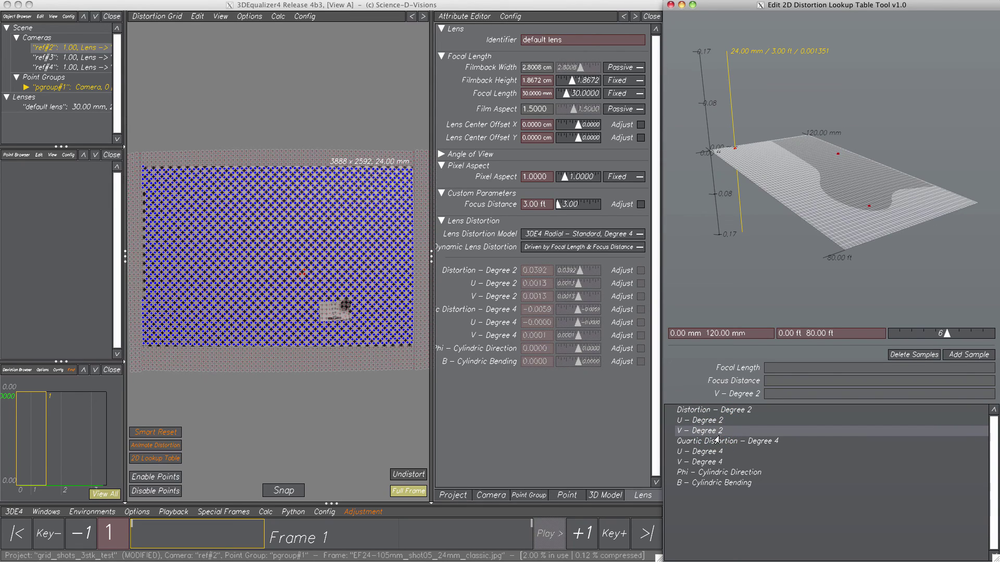
{"action": "left_click", "coordinate": [717, 442]}
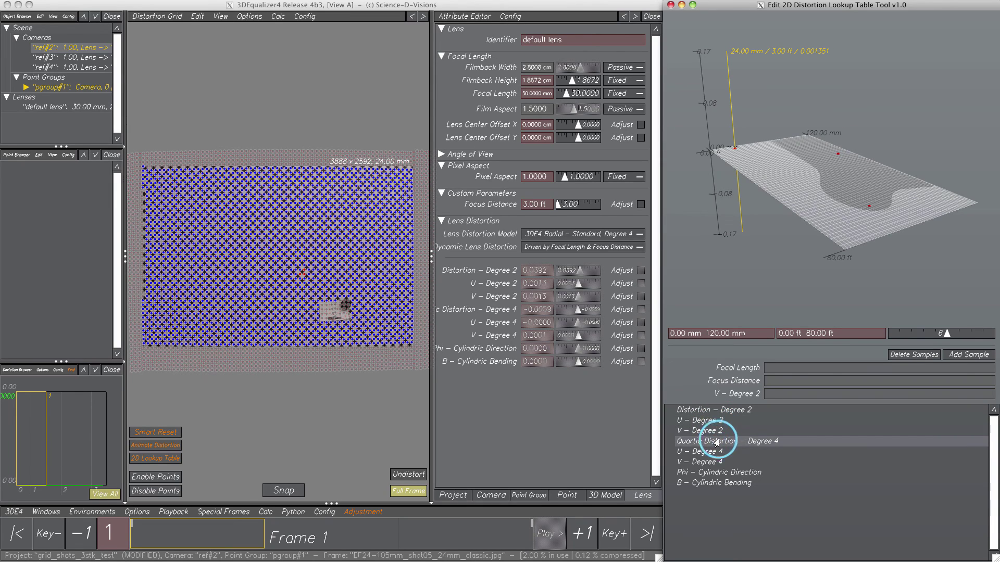
{"action": "left_click", "coordinate": [717, 413]}
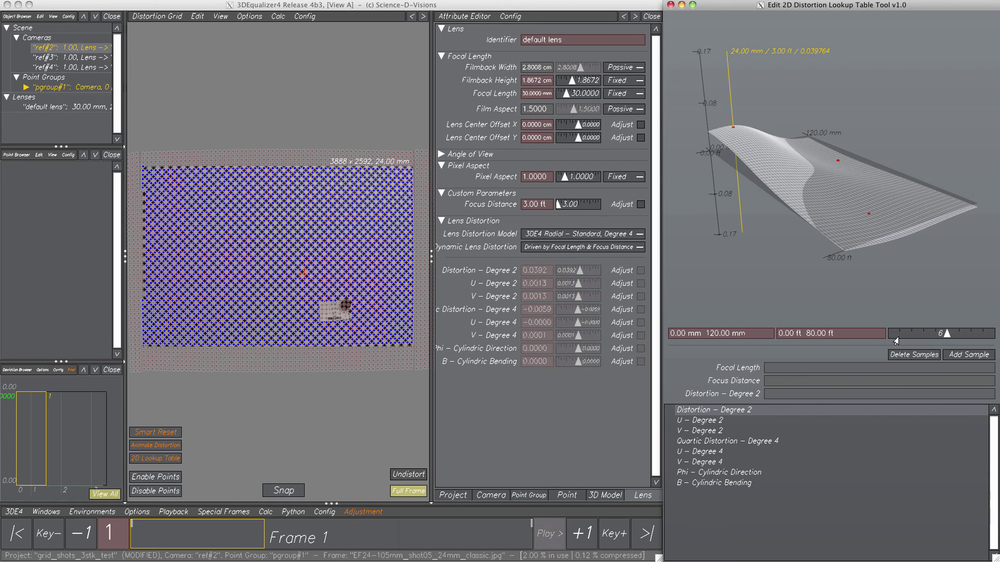
- Add a sample to the Distortion – Degree 2 surface and move it to about 20 mm focal length and 51.91 ft focus distance
{"action": "left_click", "coordinate": [968, 356]}
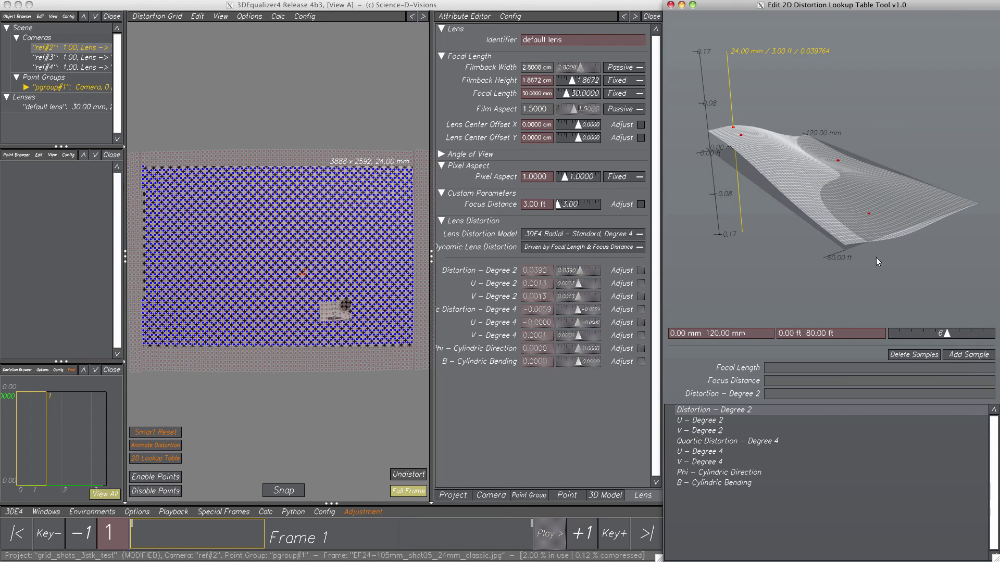
{"action": "left_click", "coordinate": [746, 142]}
{"action": "left_click_drag", "start_coordinate": [748, 145], "coordinate": [799, 168]}
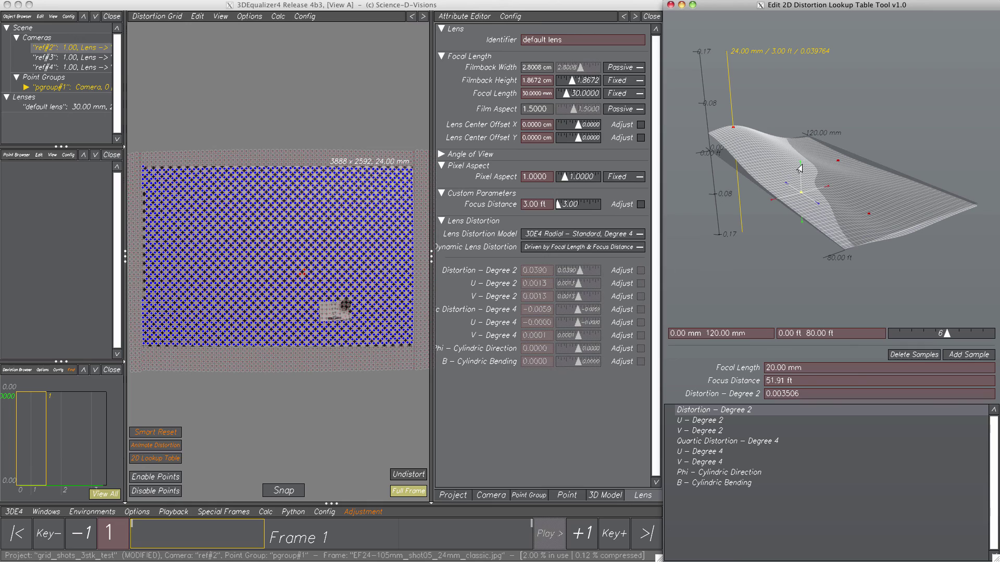
- Delete the manually added sample from the lookup table
{"action": "left_click", "coordinate": [907, 353]}
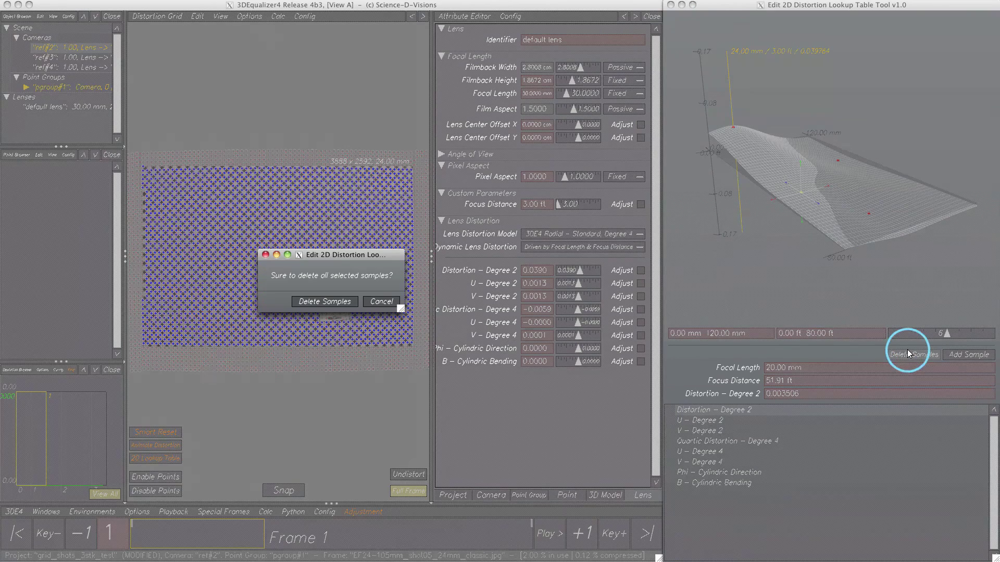
{"action": "left_click", "coordinate": [339, 304]}
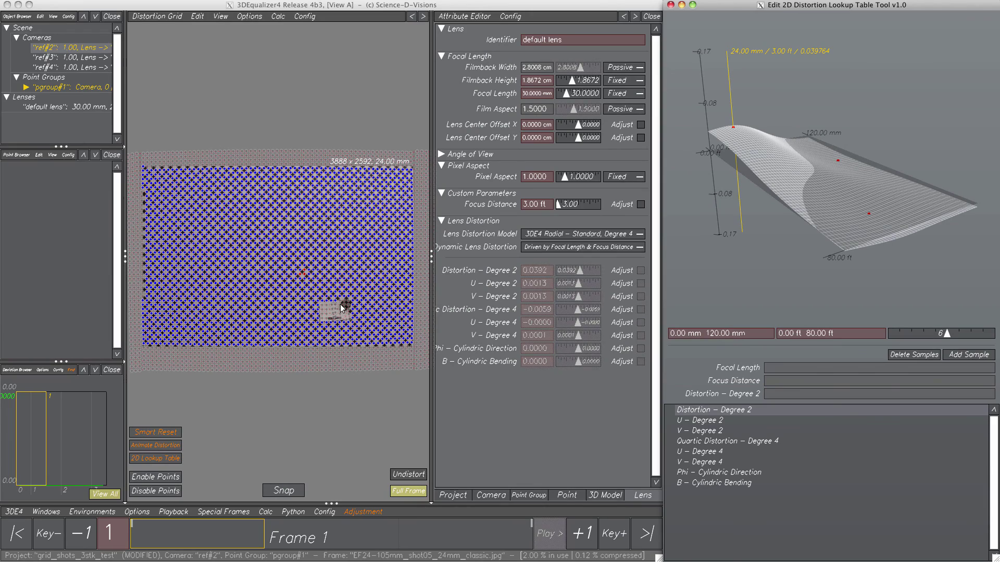